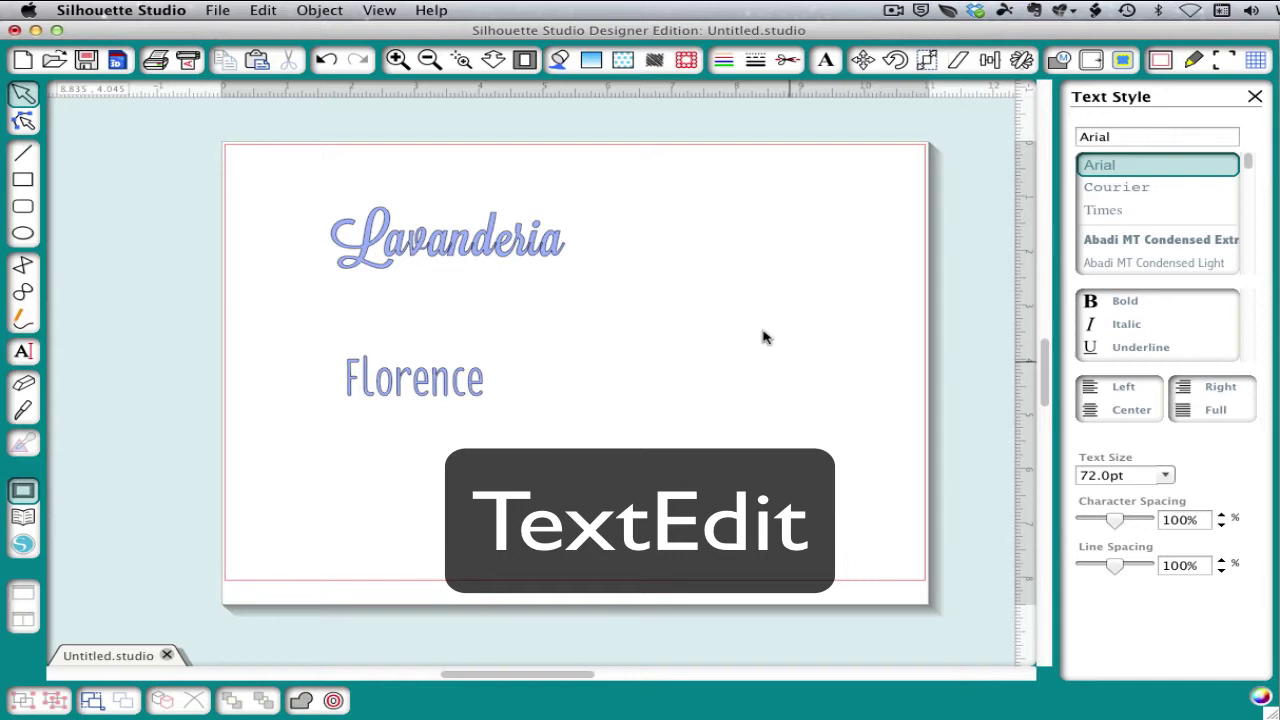
Launch TextEdit through Spotlight to get a blank untitled document
key("super+space")
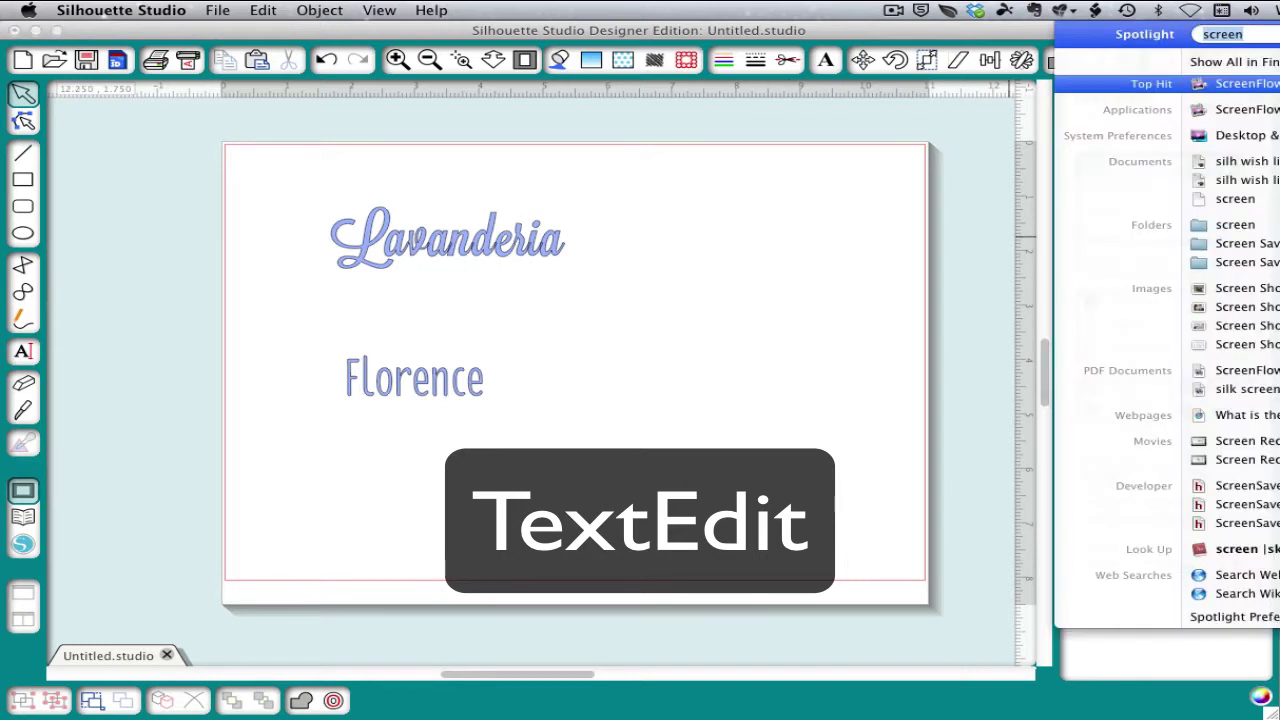
type("tex")
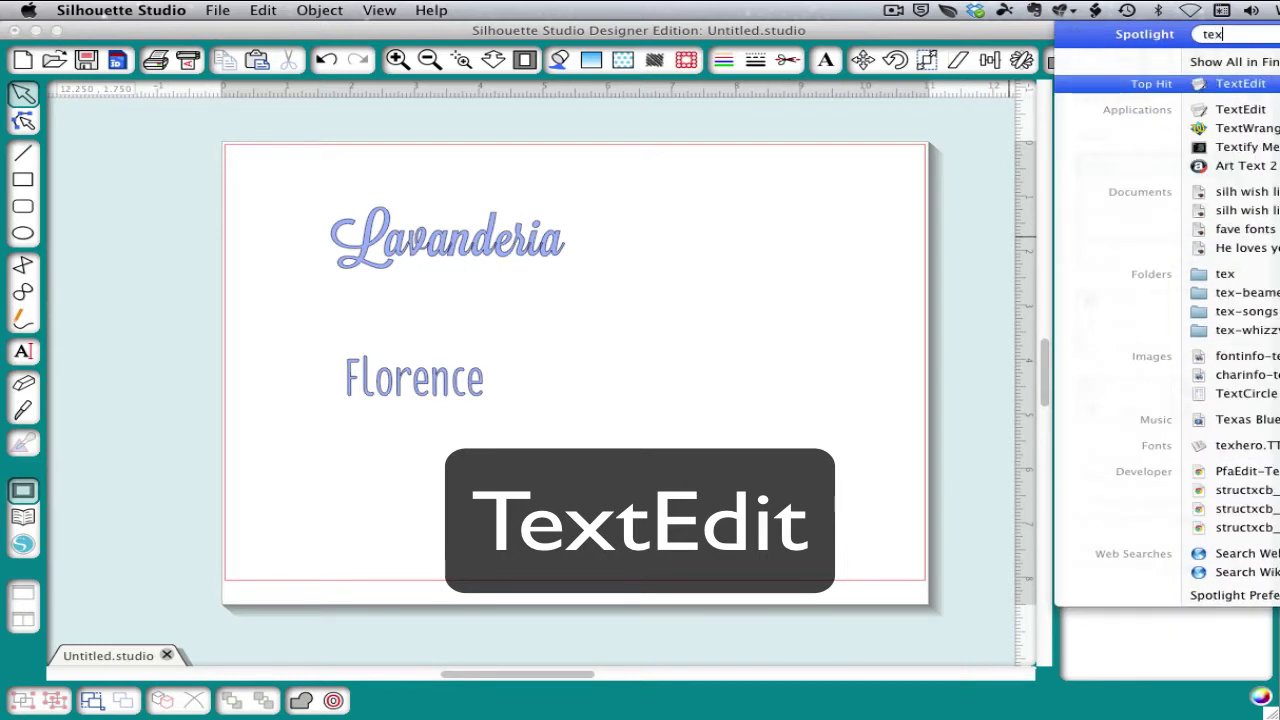
type("tedit")
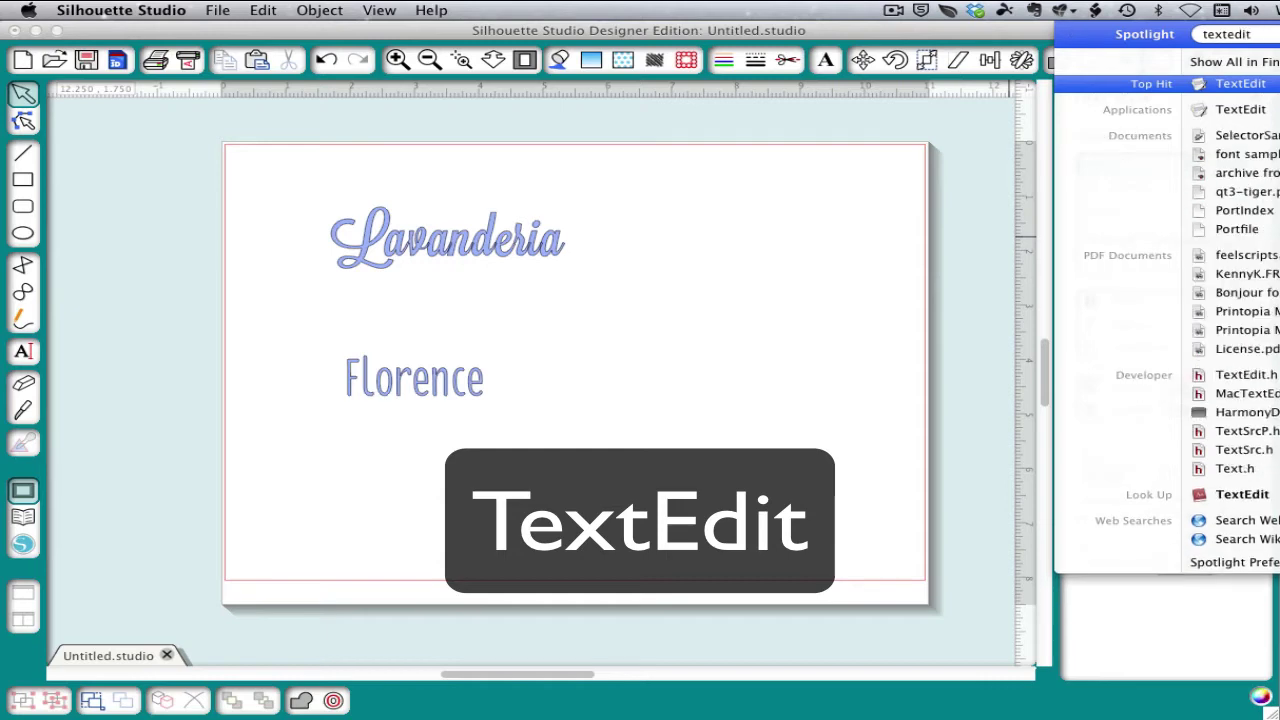
key("Return")
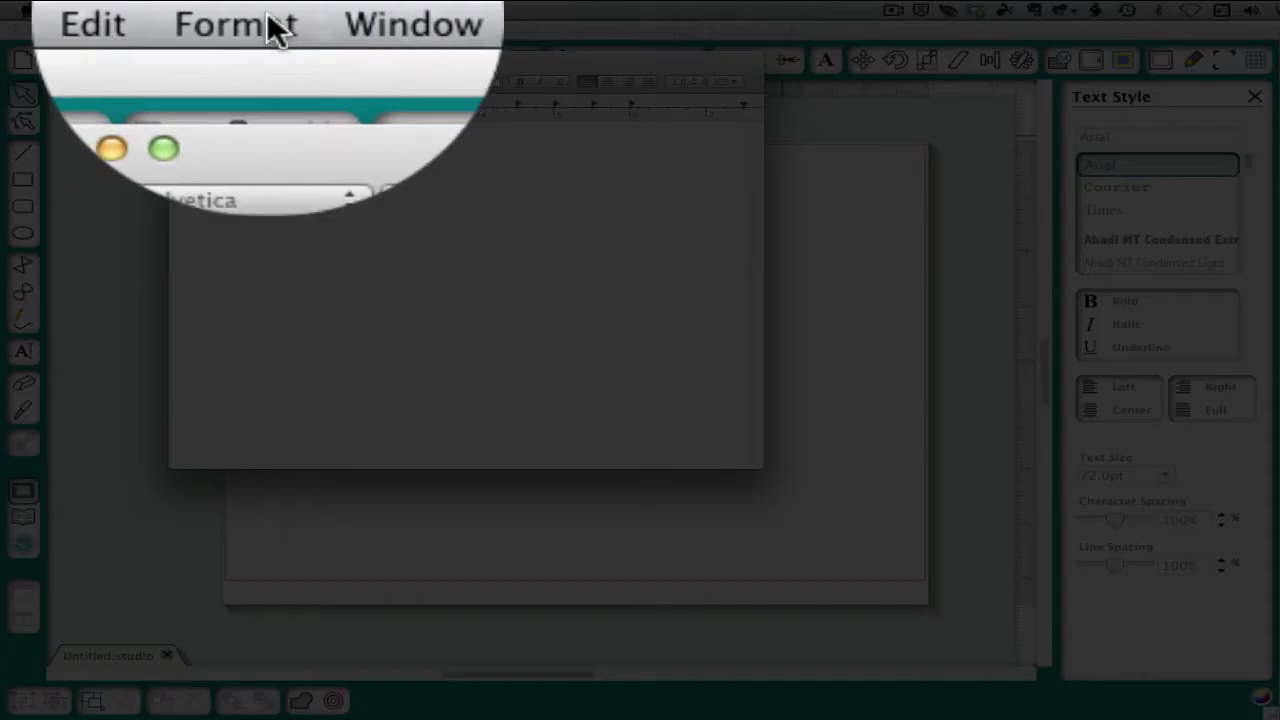
Show the Fonts panel and type the word Lavanderia in the document
left_click(268, 10)
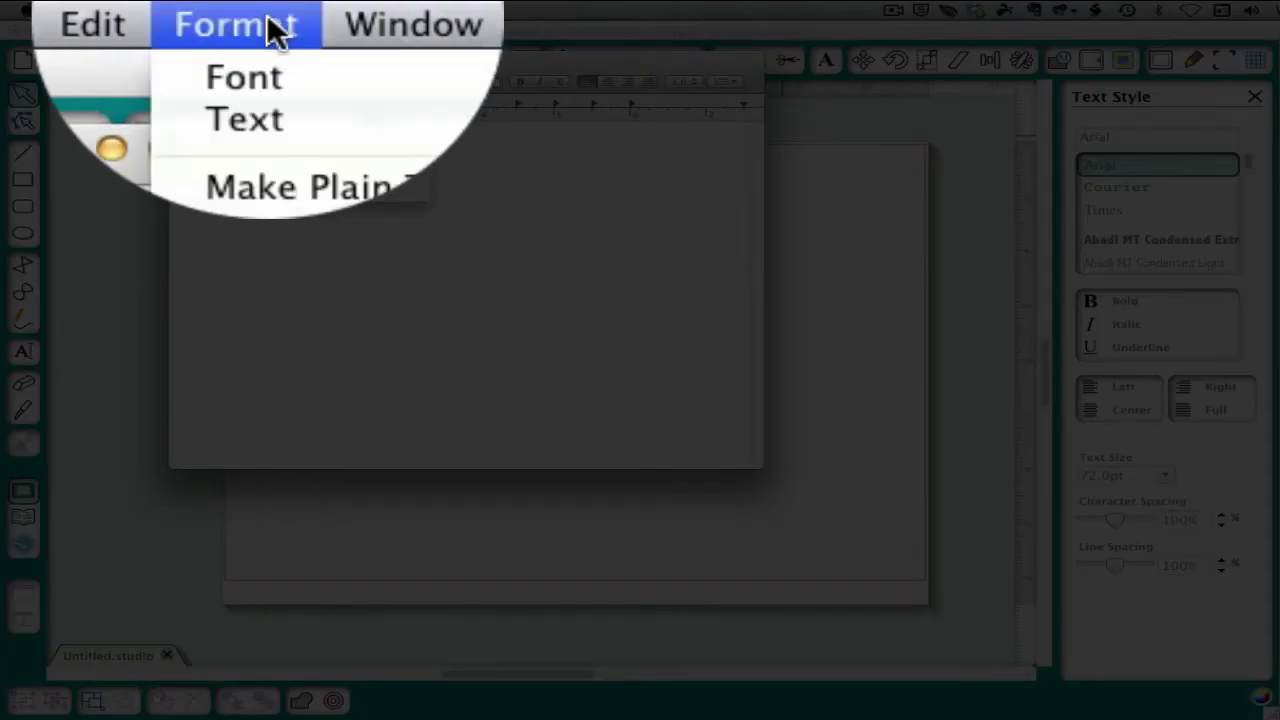
mouse_move(258, 31)
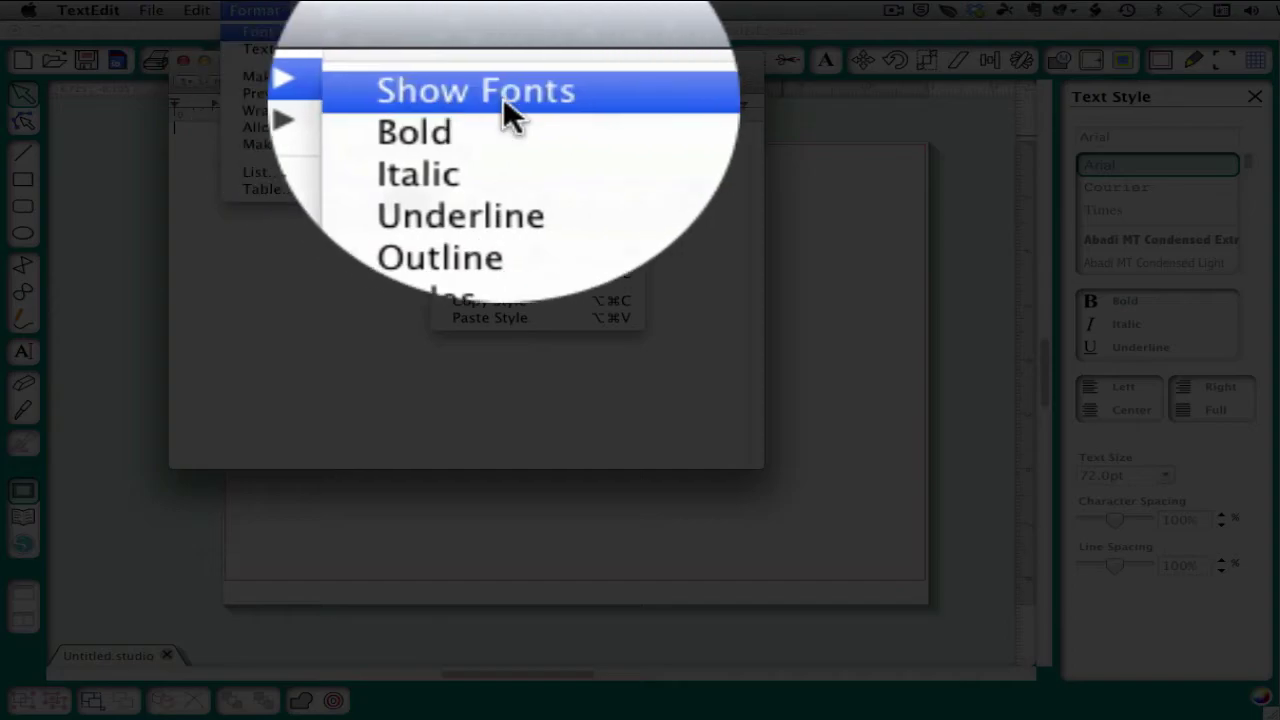
left_click(503, 41)
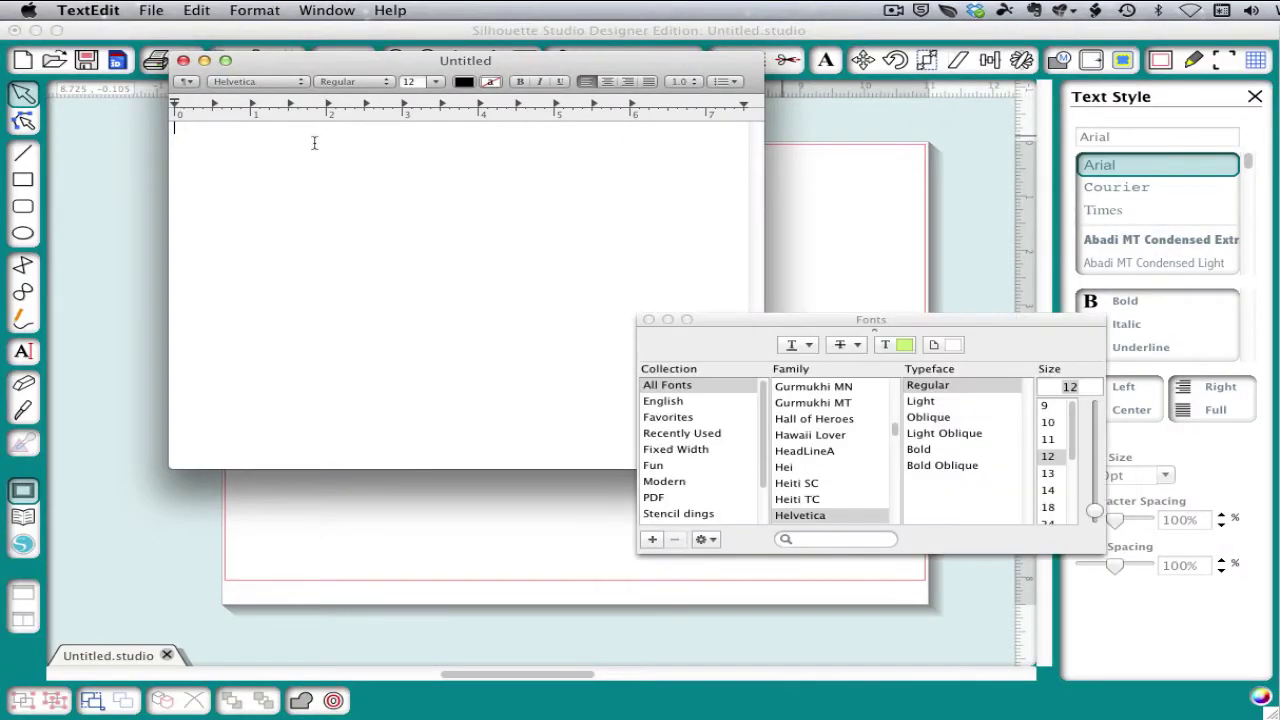
type("Lavand")
type("eria")
Set the word in the Lavanderia Delicate font at size 44
key("super+a")
left_click(835, 539)
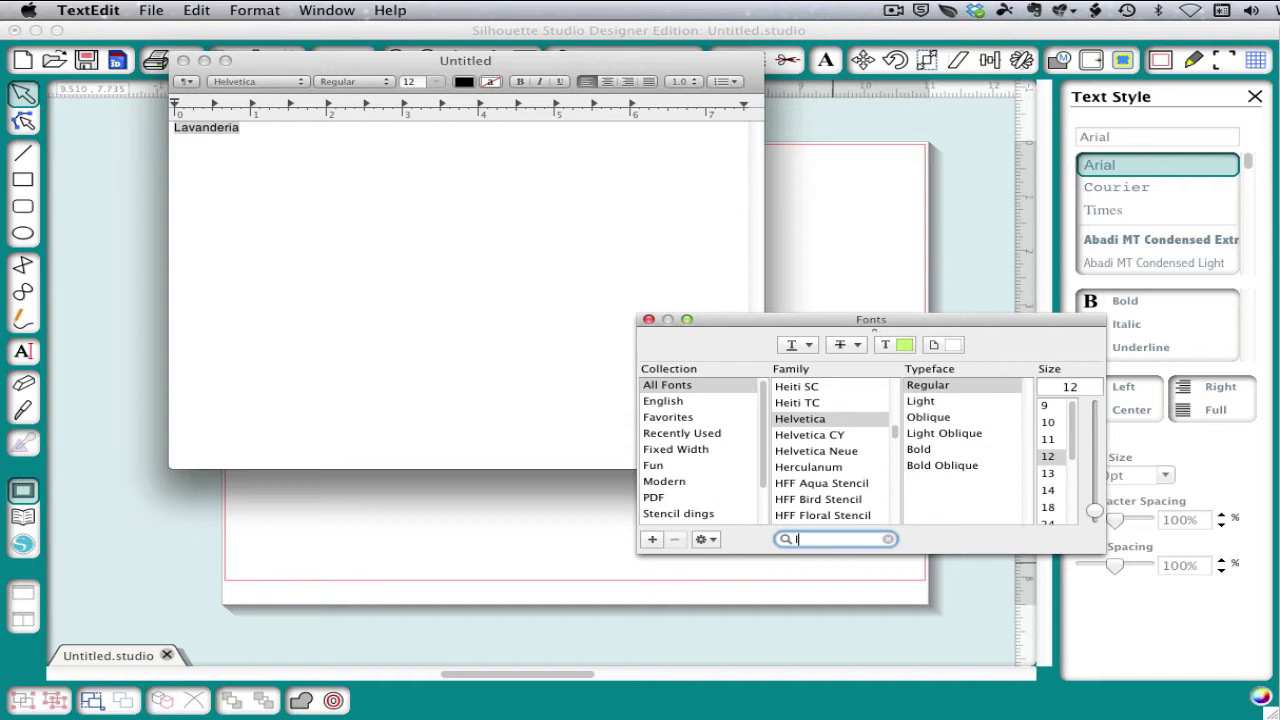
type("lavanderia")
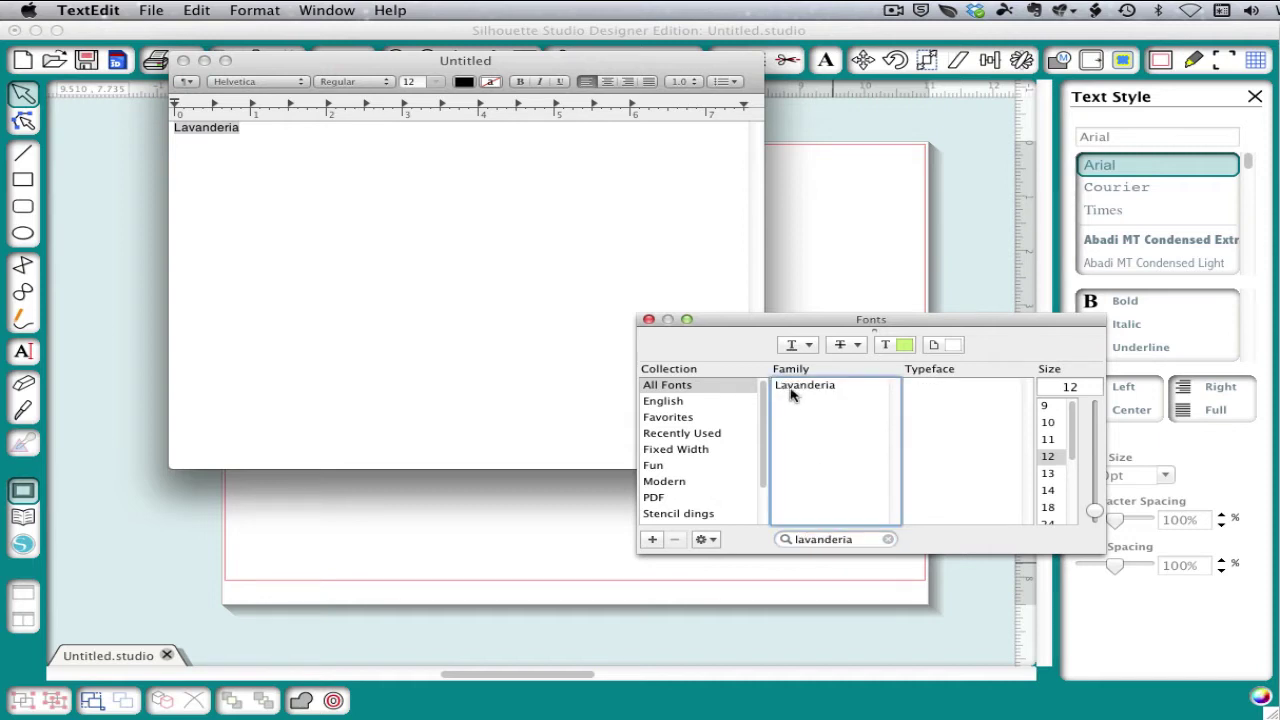
left_click(800, 386)
left_click_drag(1094, 510, 1095, 457)
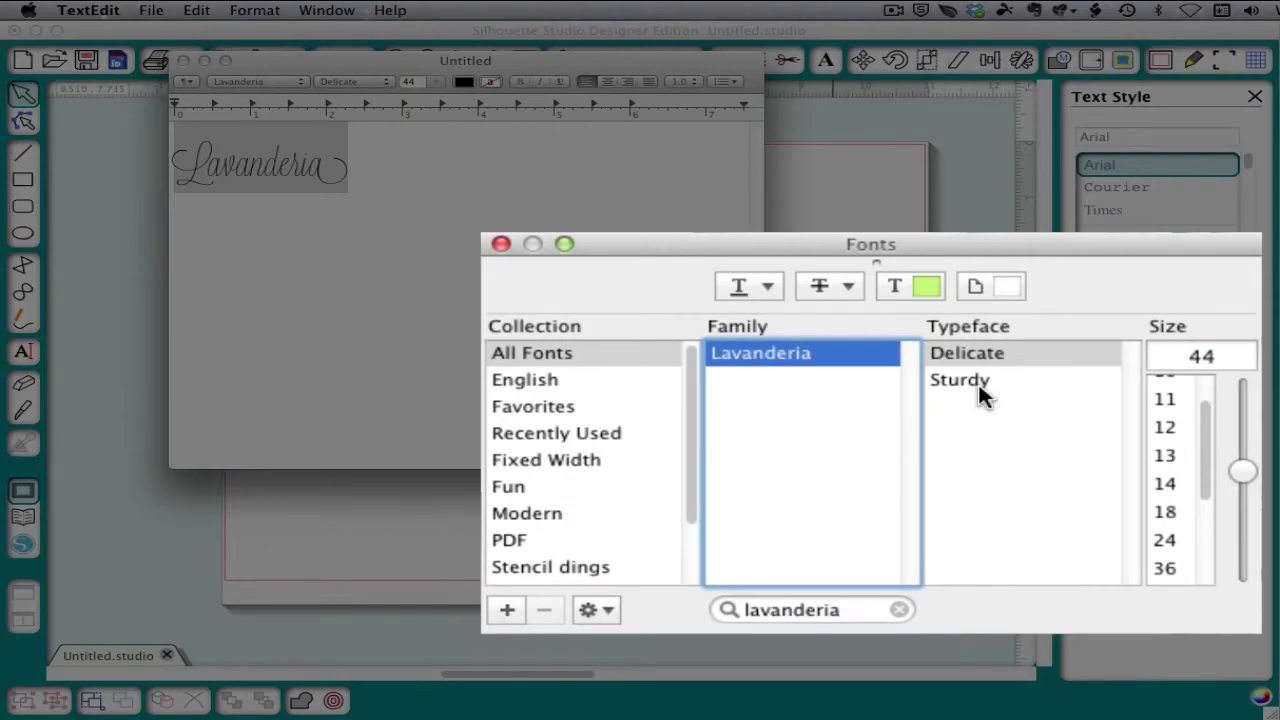
Switch Lavanderia to the Sturdy typeface at size 70 and rearrange the document and Fonts windows
left_click(978, 384)
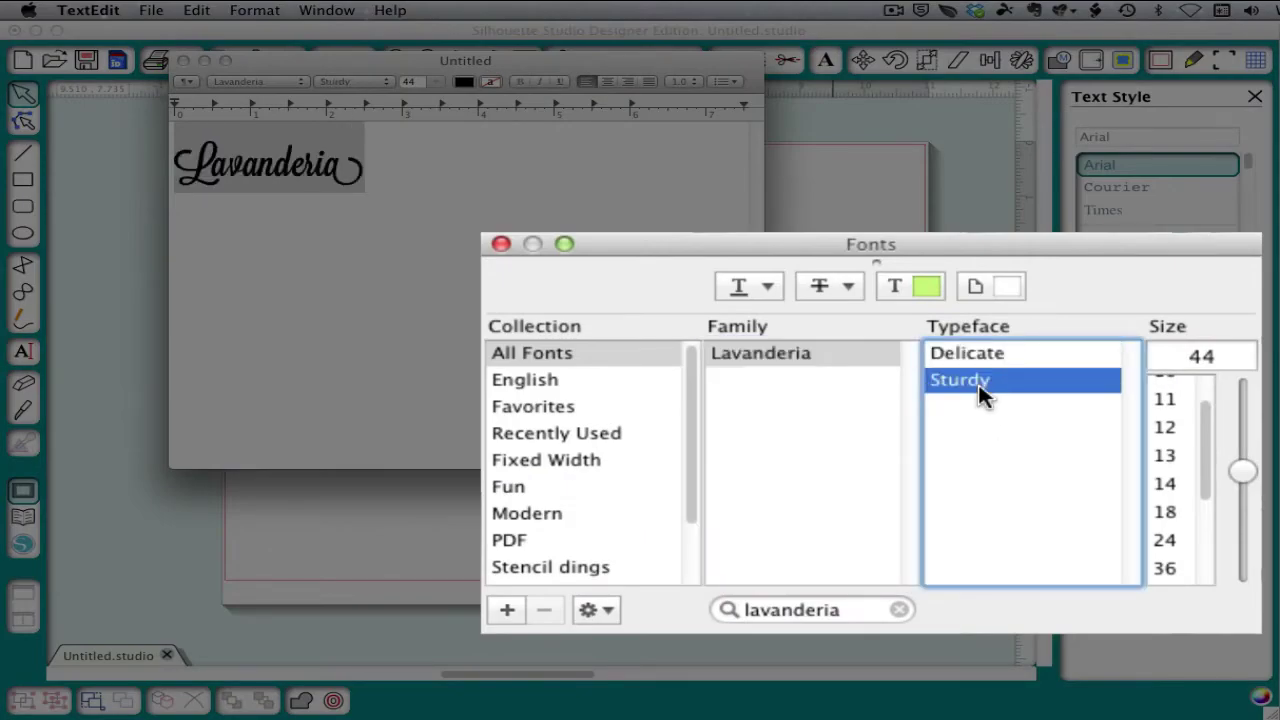
mouse_move(1257, 463)
left_mouse_down()
mouse_move(1249, 472)
mouse_move(1249, 405)
left_mouse_up()
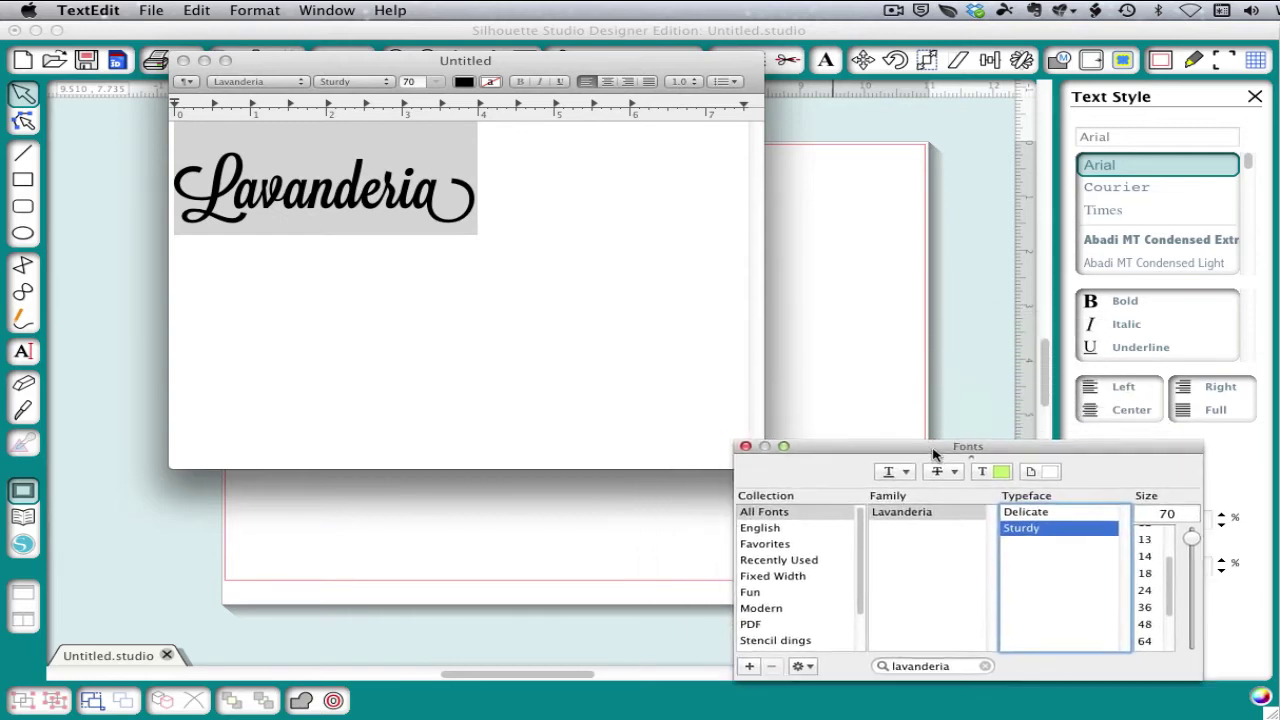
left_click_drag(834, 323, 994, 485)
left_click_drag(510, 66, 622, 297)
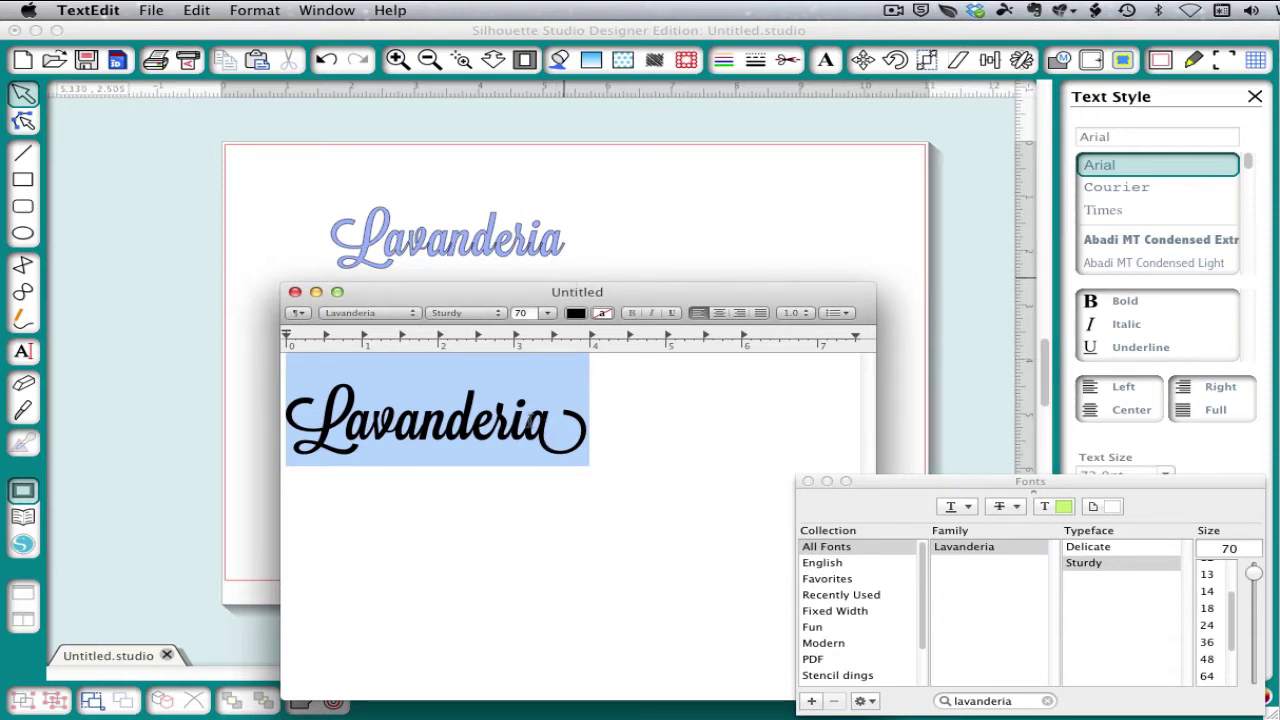
left_click_drag(919, 483, 811, 249)
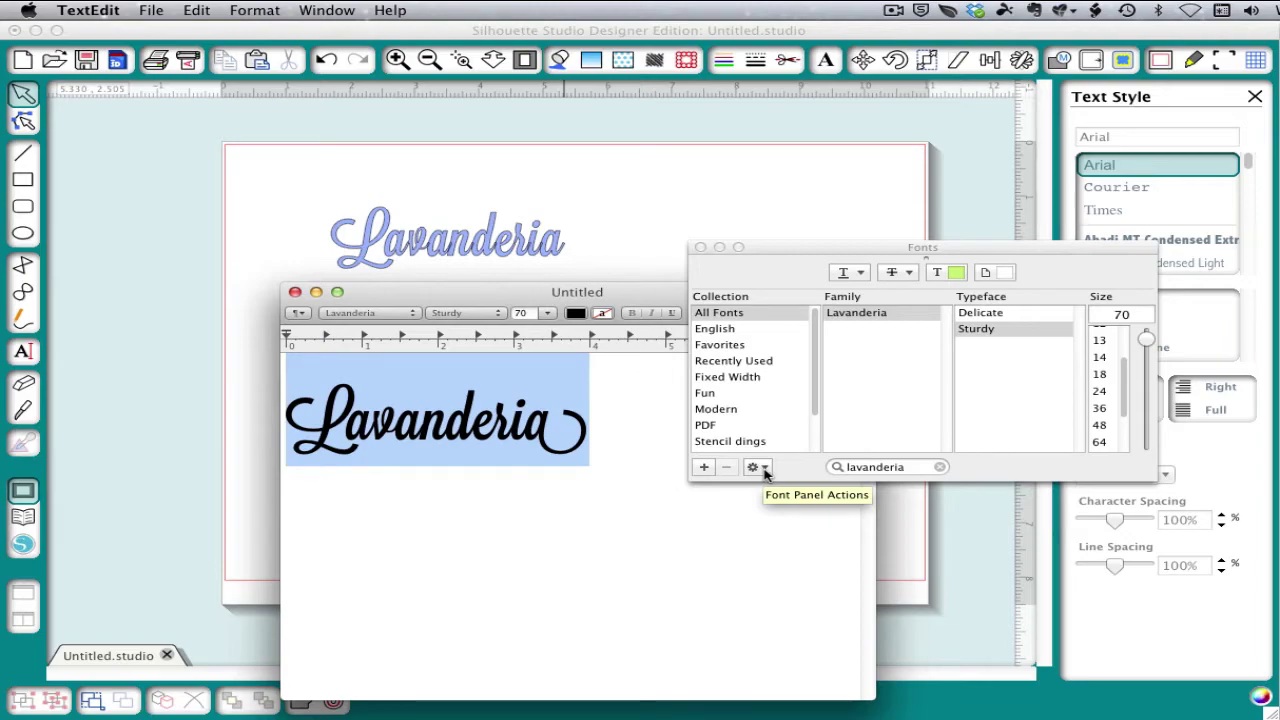
Show the Typography panel from the Fonts panel actions and place it below the Fonts panel
left_click(764, 471)
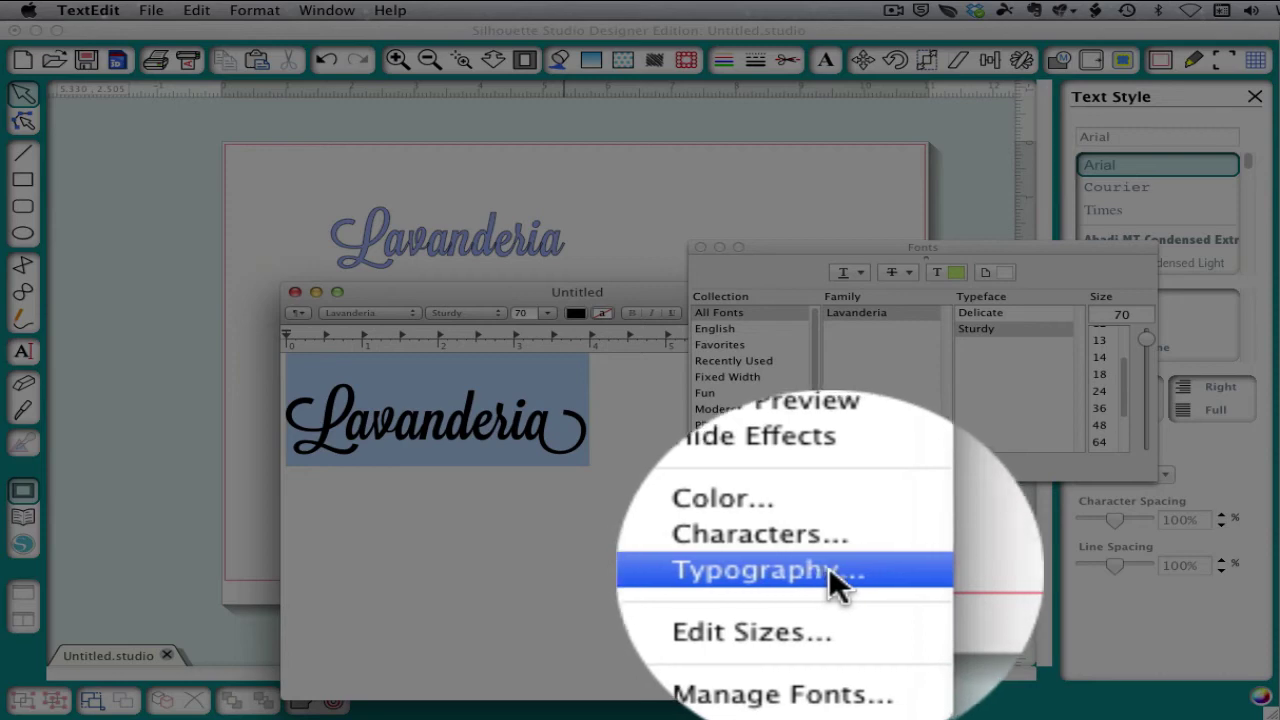
left_click(829, 573)
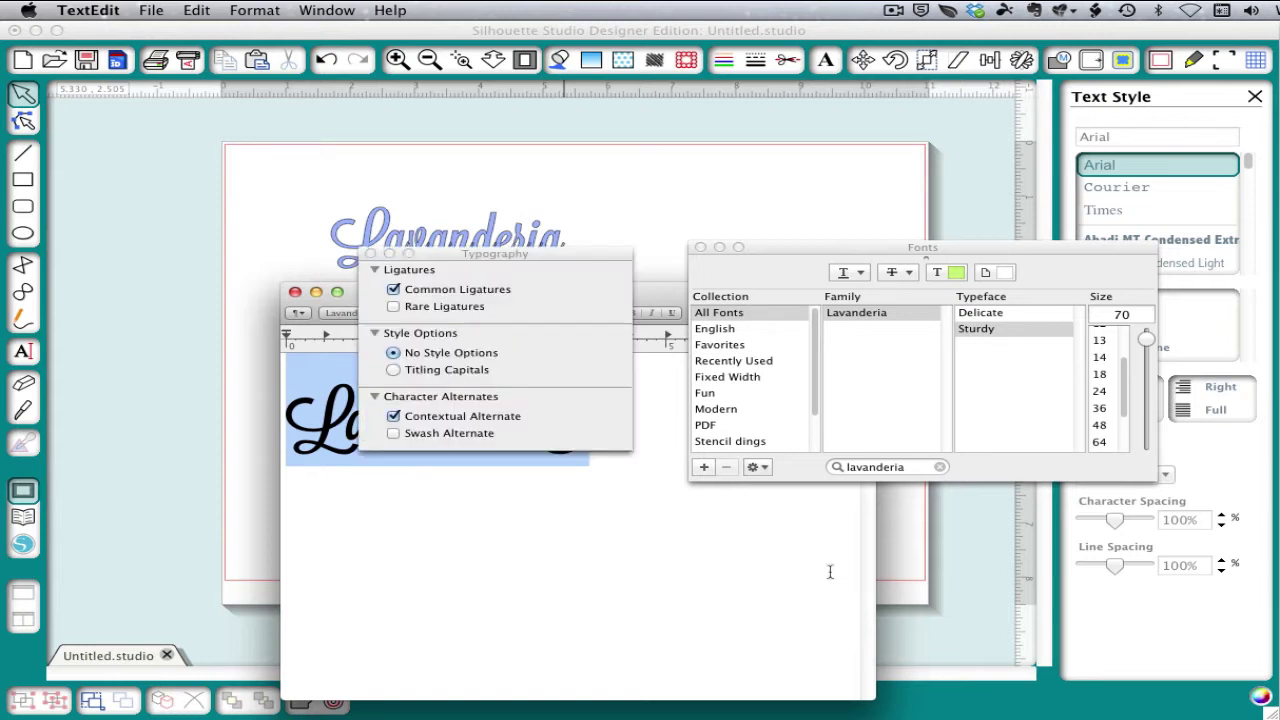
mouse_move(568, 252)
left_mouse_down()
mouse_move(663, 376)
mouse_move(908, 477)
mouse_move(897, 495)
left_mouse_up()
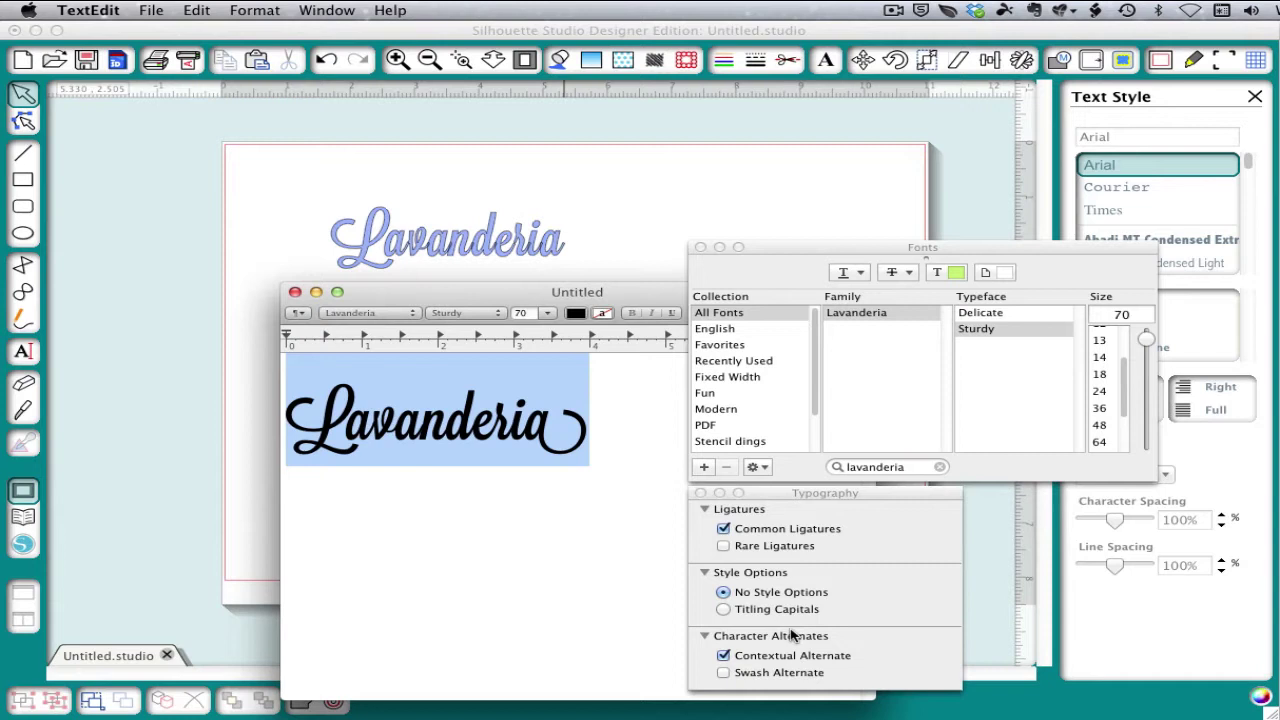
left_click(724, 529)
left_click(724, 529)
left_click(726, 546)
left_click(725, 528)
left_click(724, 529)
left_click(725, 546)
left_click(724, 610)
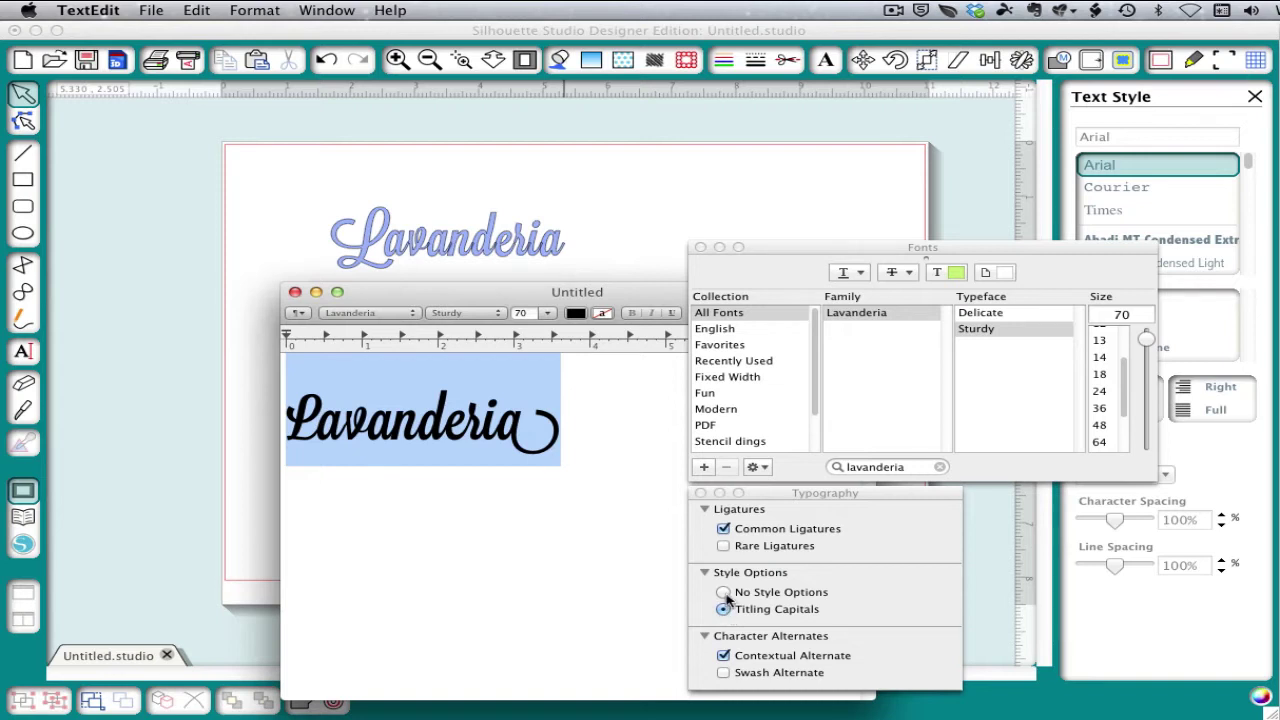
left_click(724, 593)
left_click(724, 610)
left_click(724, 593)
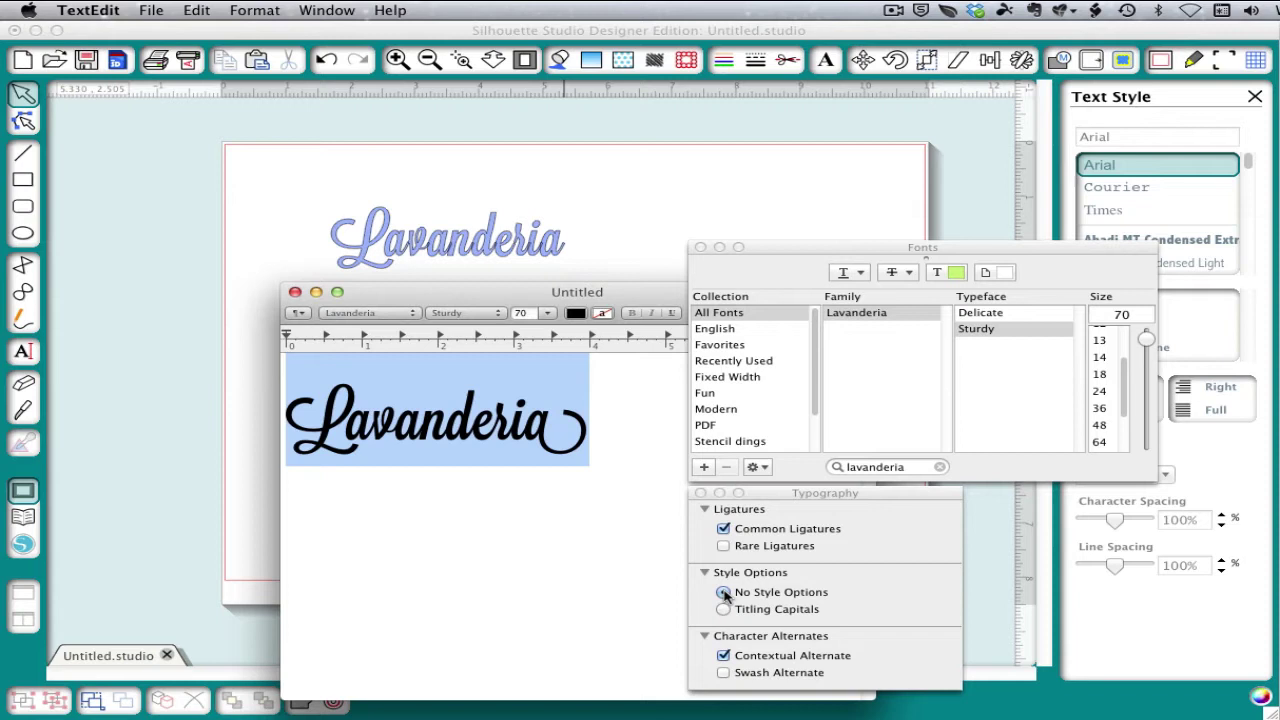
left_click(724, 673)
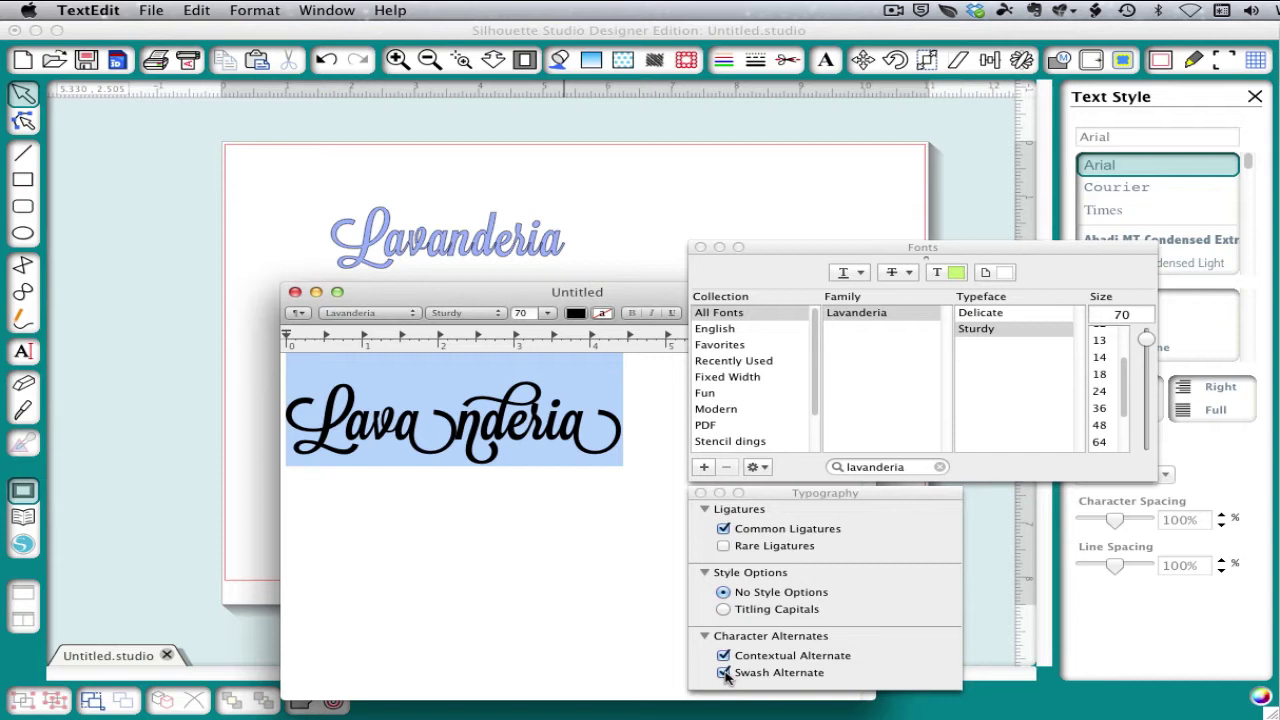
left_click(724, 673)
left_click(724, 673)
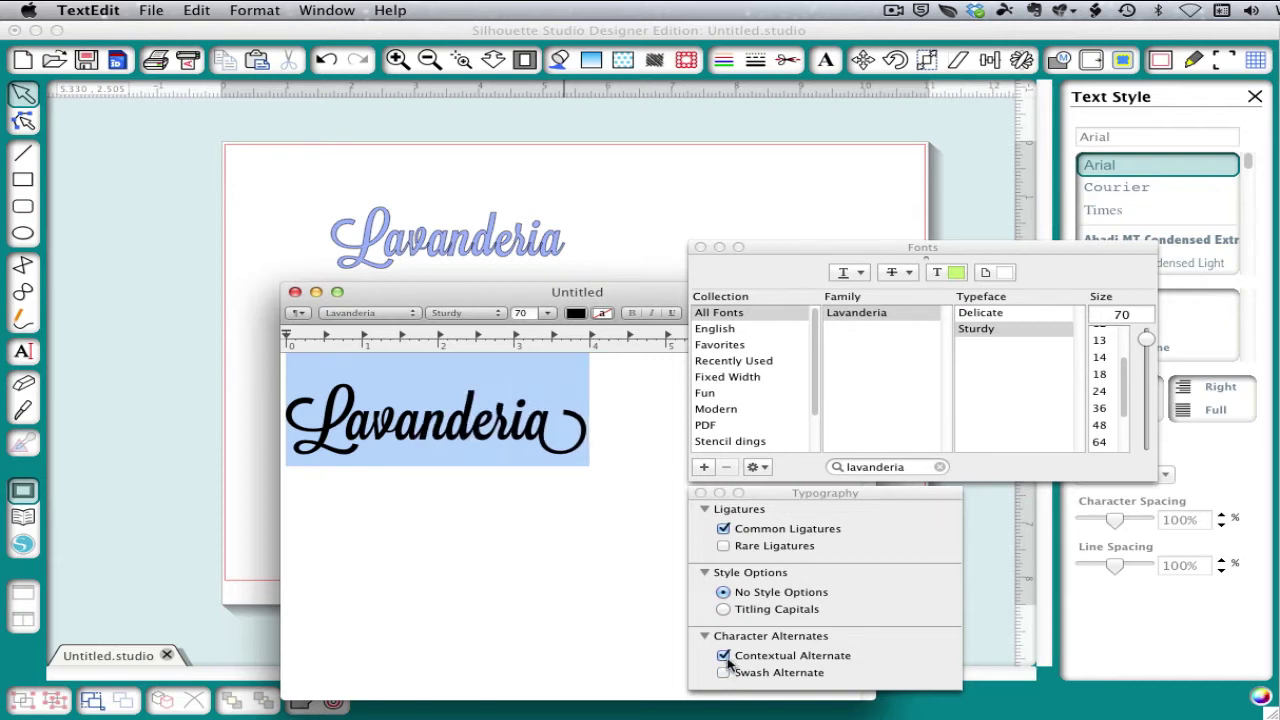
left_click(724, 656)
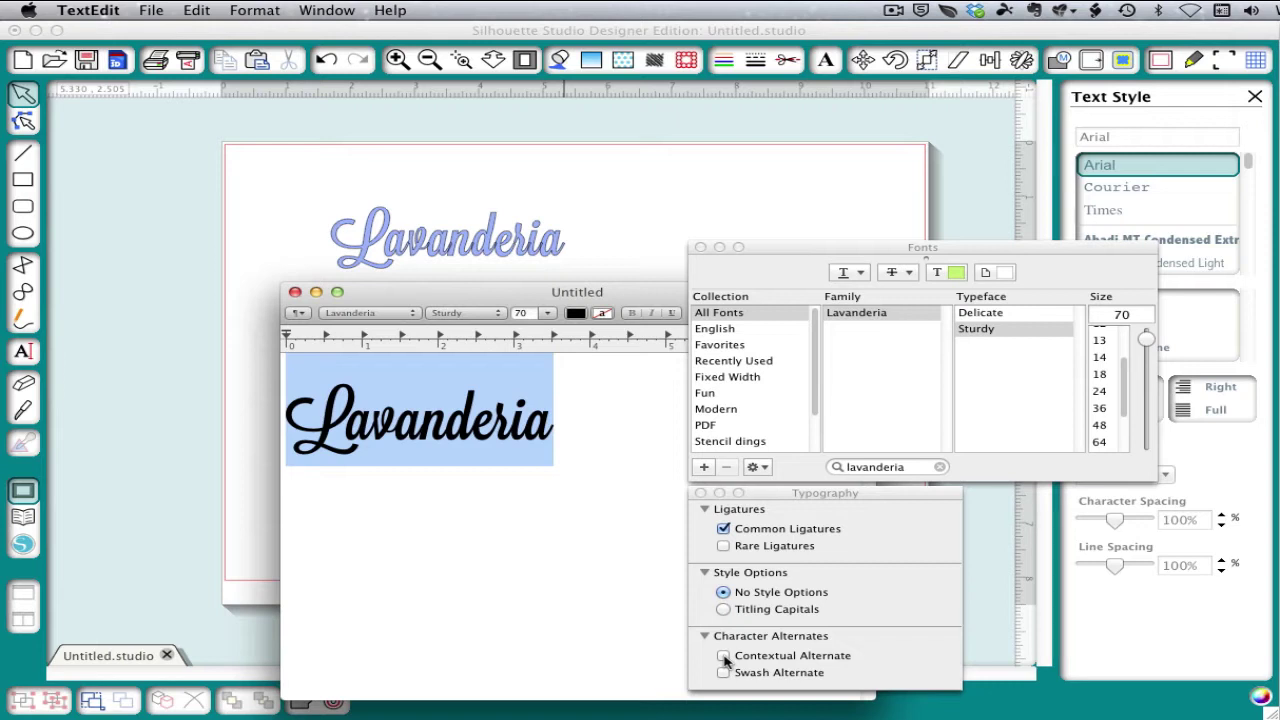
left_click(724, 656)
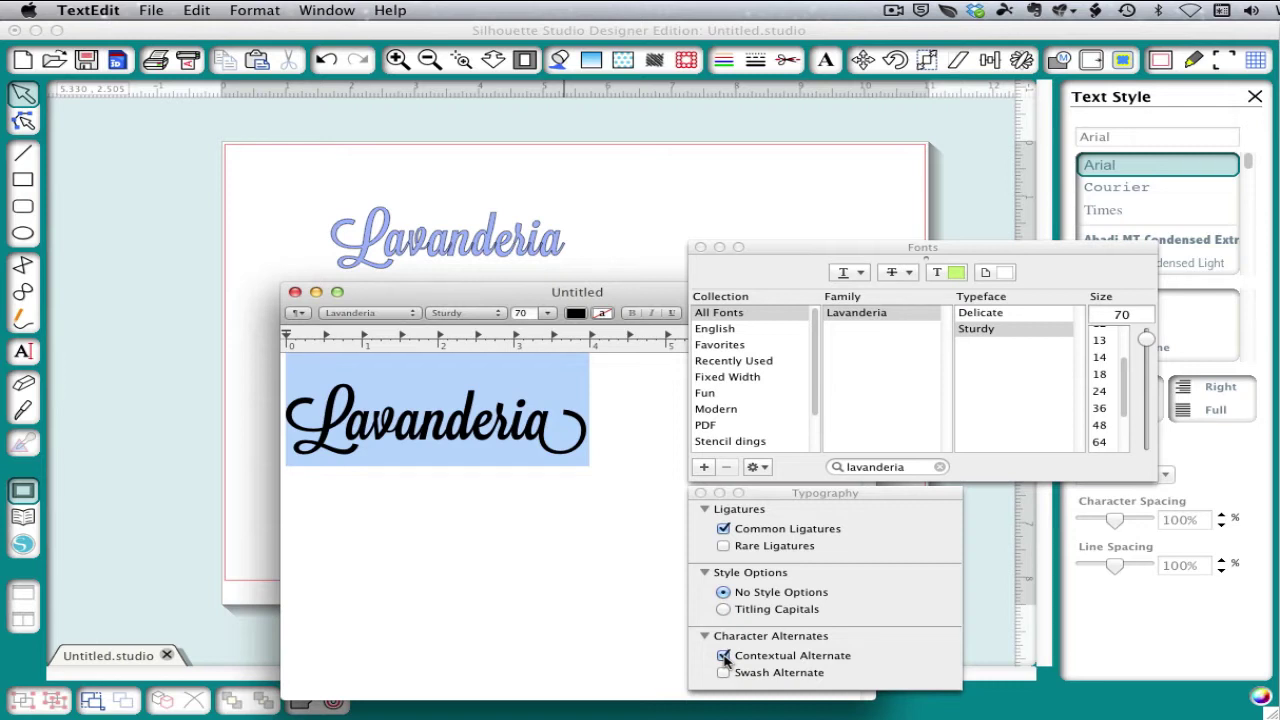
left_click(724, 673)
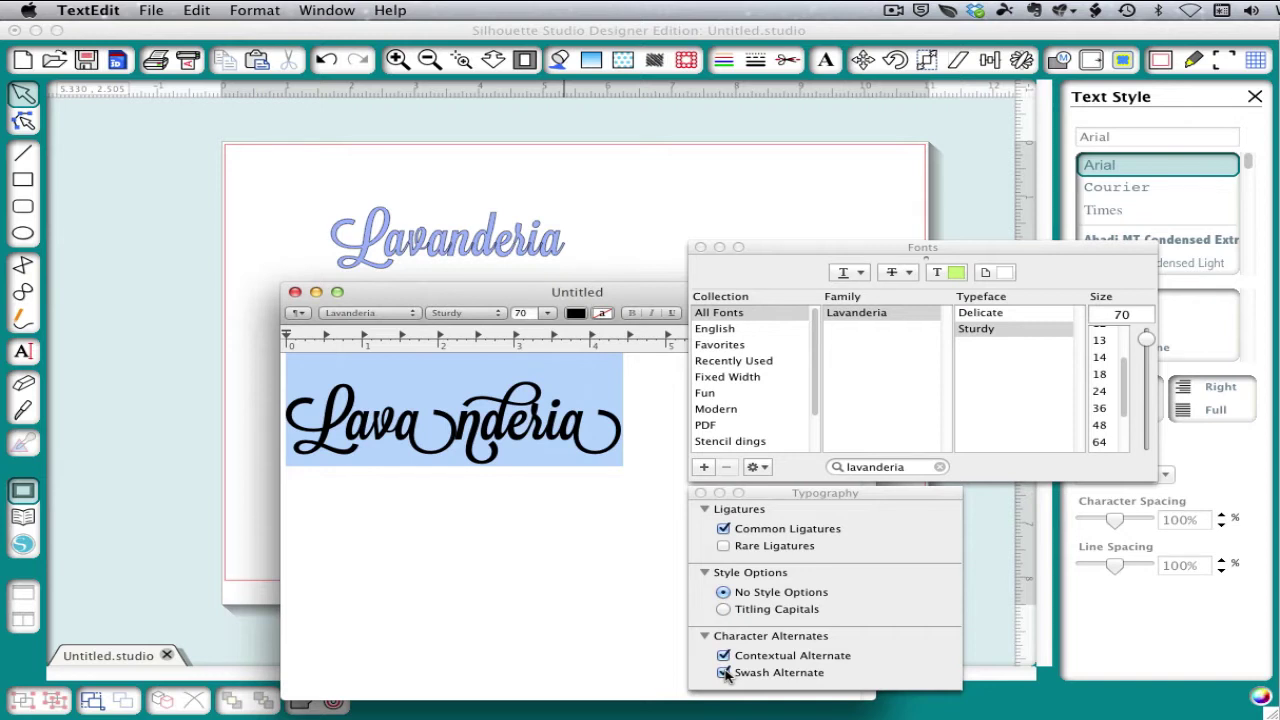
Try swash alternates on the letter n of Lavanderia, leaving swash off
left_click(724, 673)
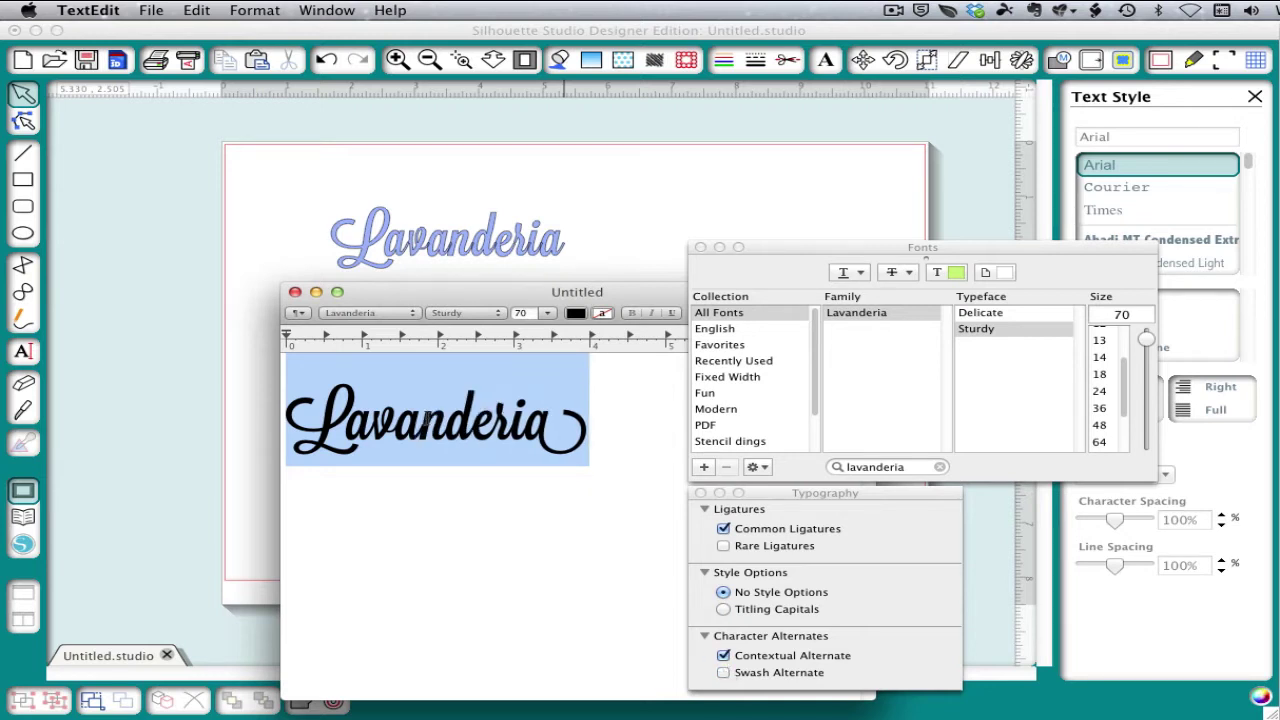
left_click_drag(423, 418, 472, 422)
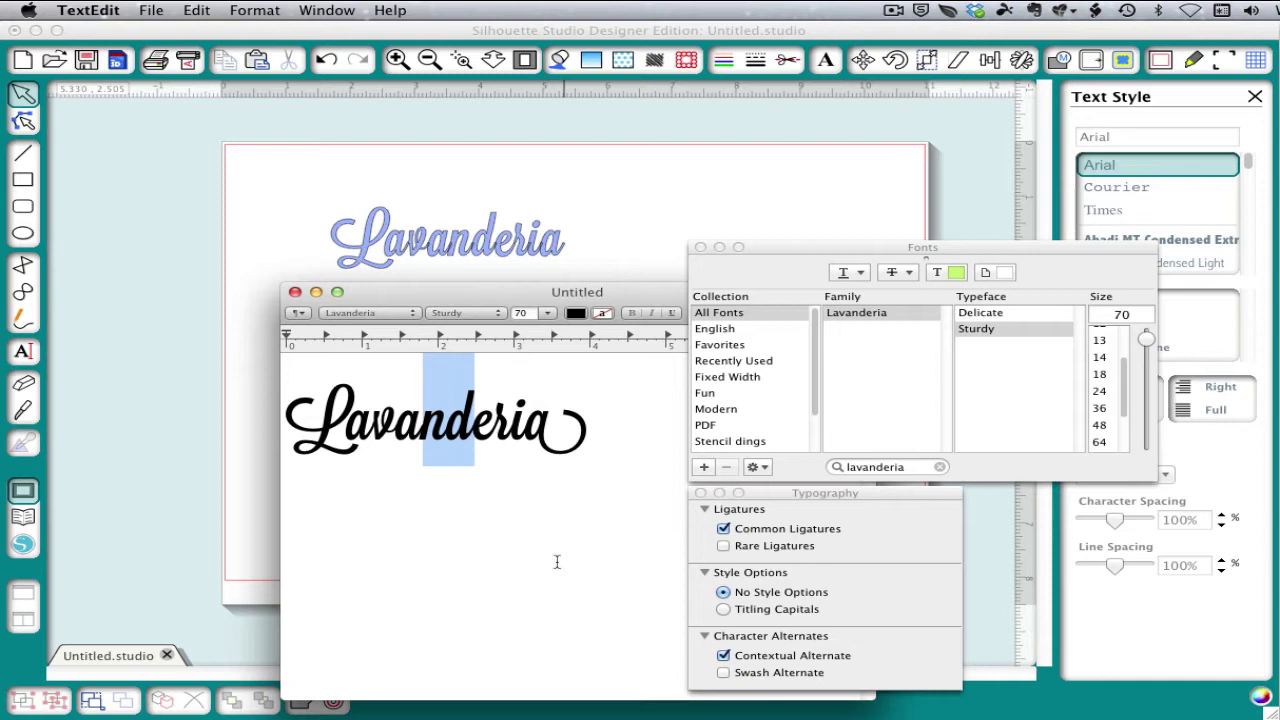
left_click(724, 675)
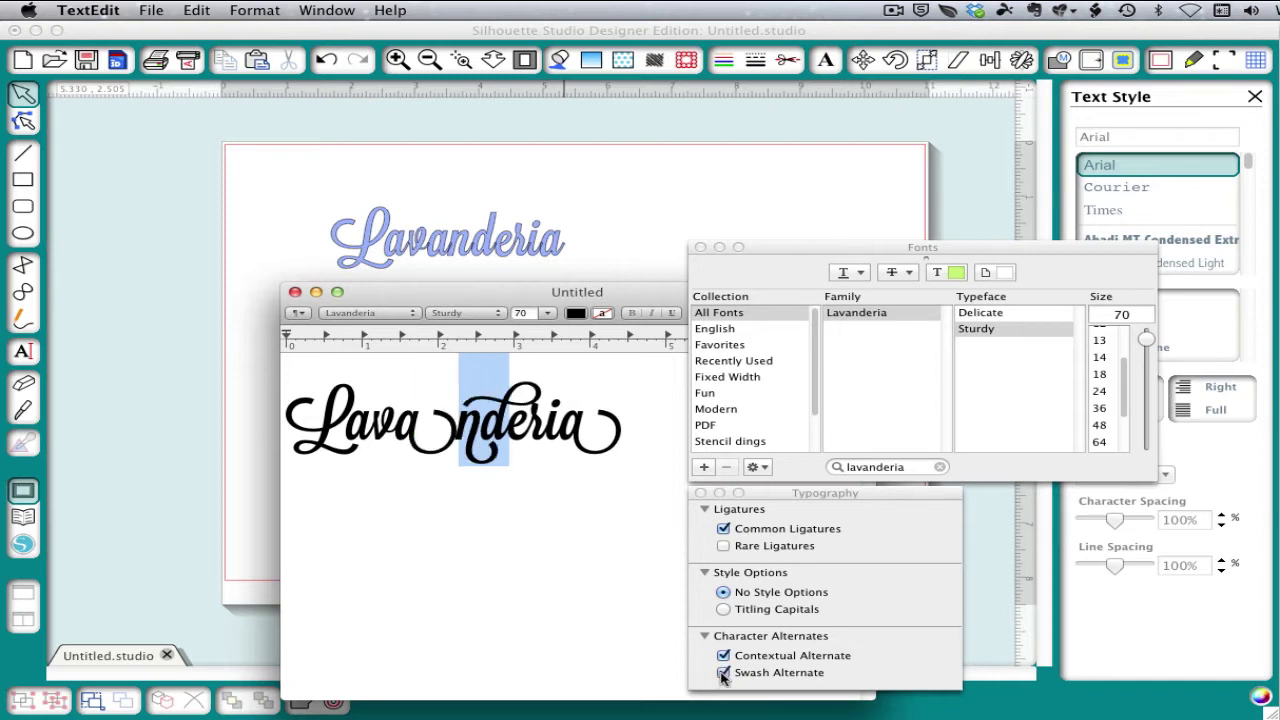
left_click(724, 675)
left_click_drag(398, 435, 424, 435)
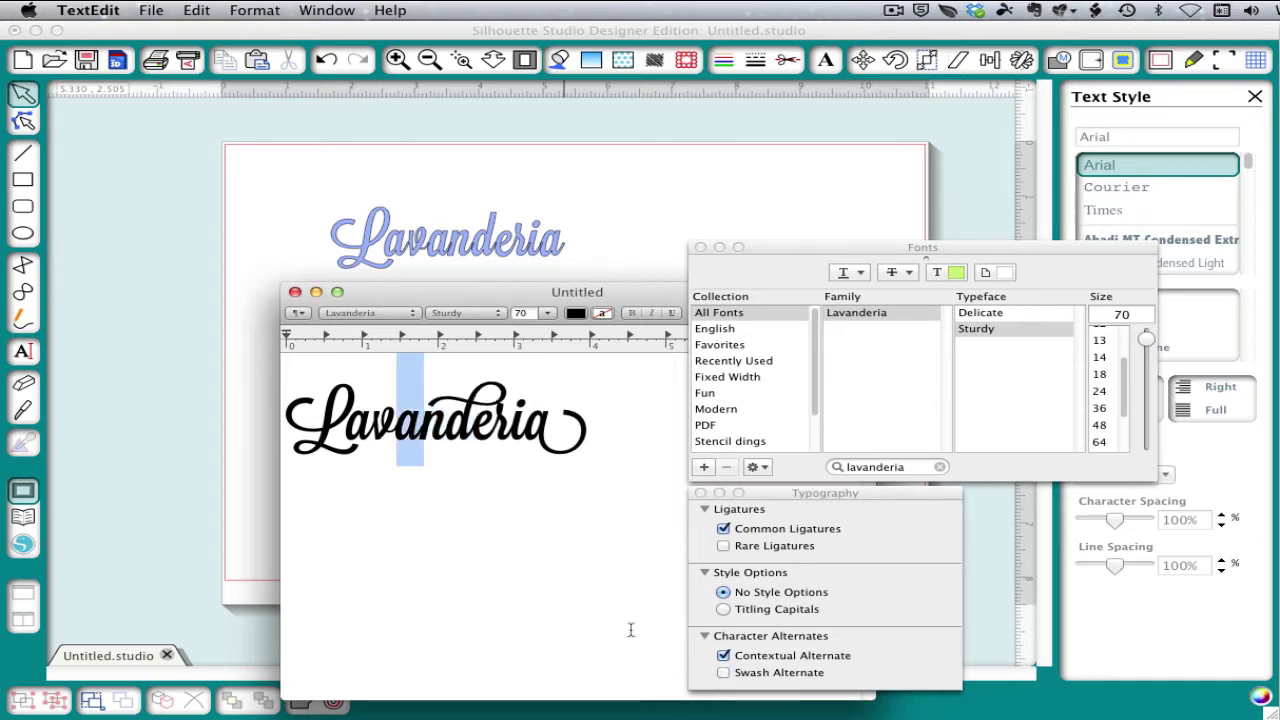
left_click(724, 656)
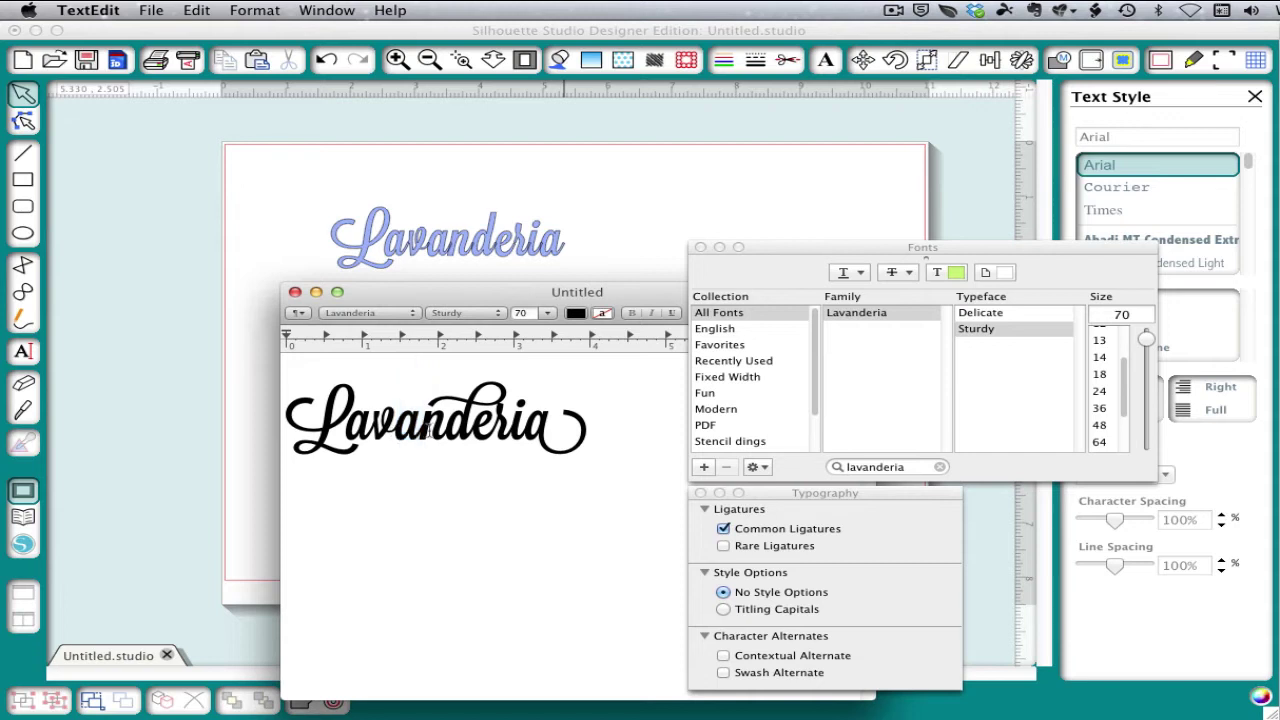
Select neighbouring letters to inspect their contextual alternates, then deselect the word
left_click_drag(424, 430, 436, 430)
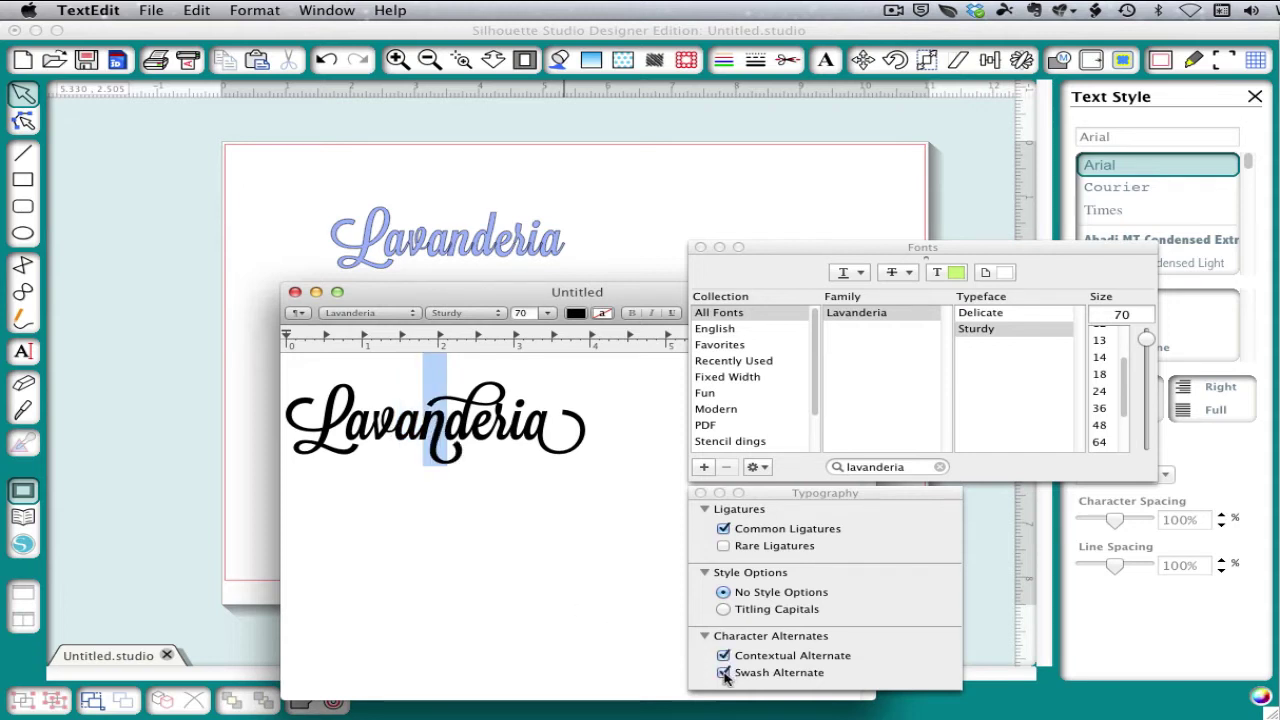
left_click_drag(397, 425, 424, 425)
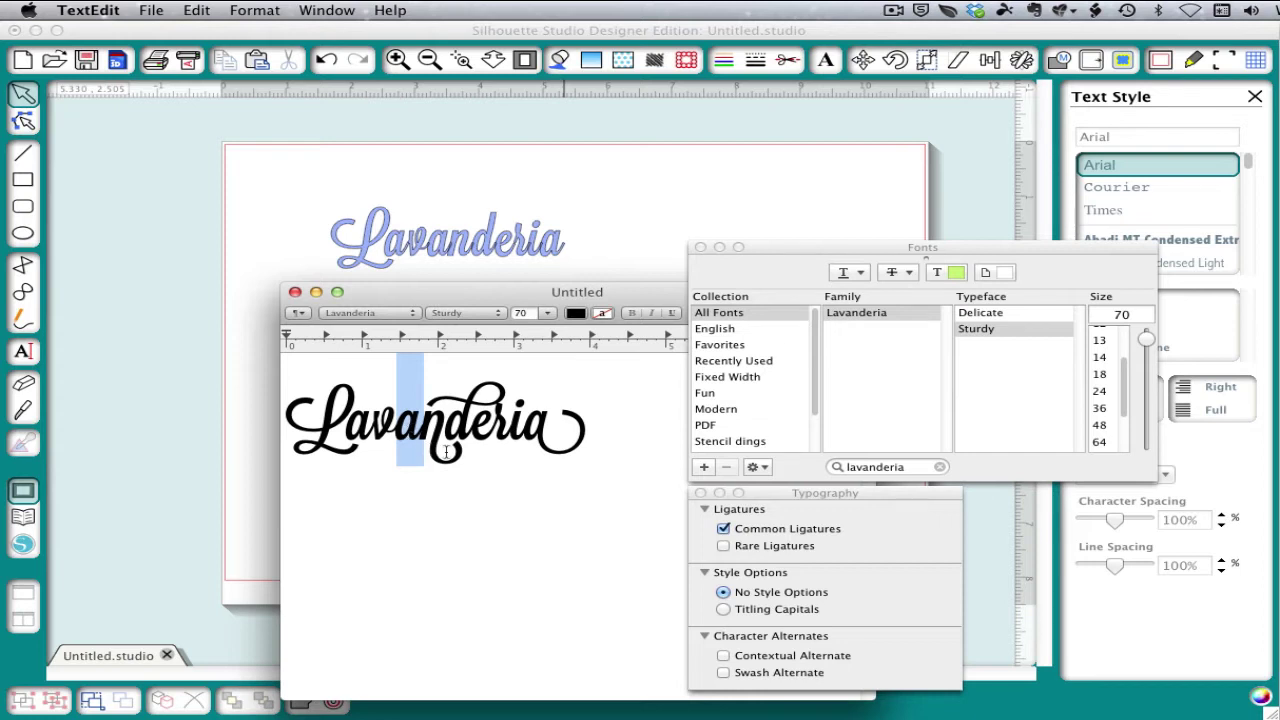
left_click_drag(424, 448, 460, 442)
left_click(470, 479)
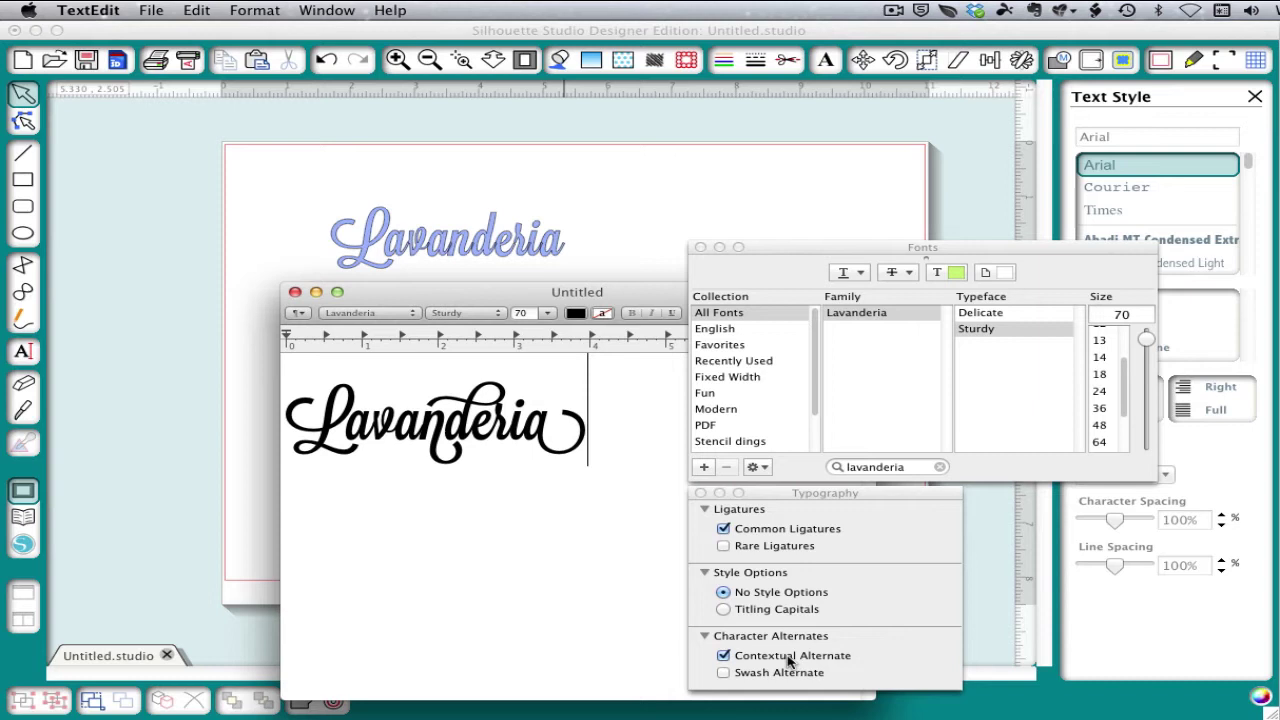
Capture the Lavanderia word to the clipboard and paste it into Silhouette Studio
key("Return")
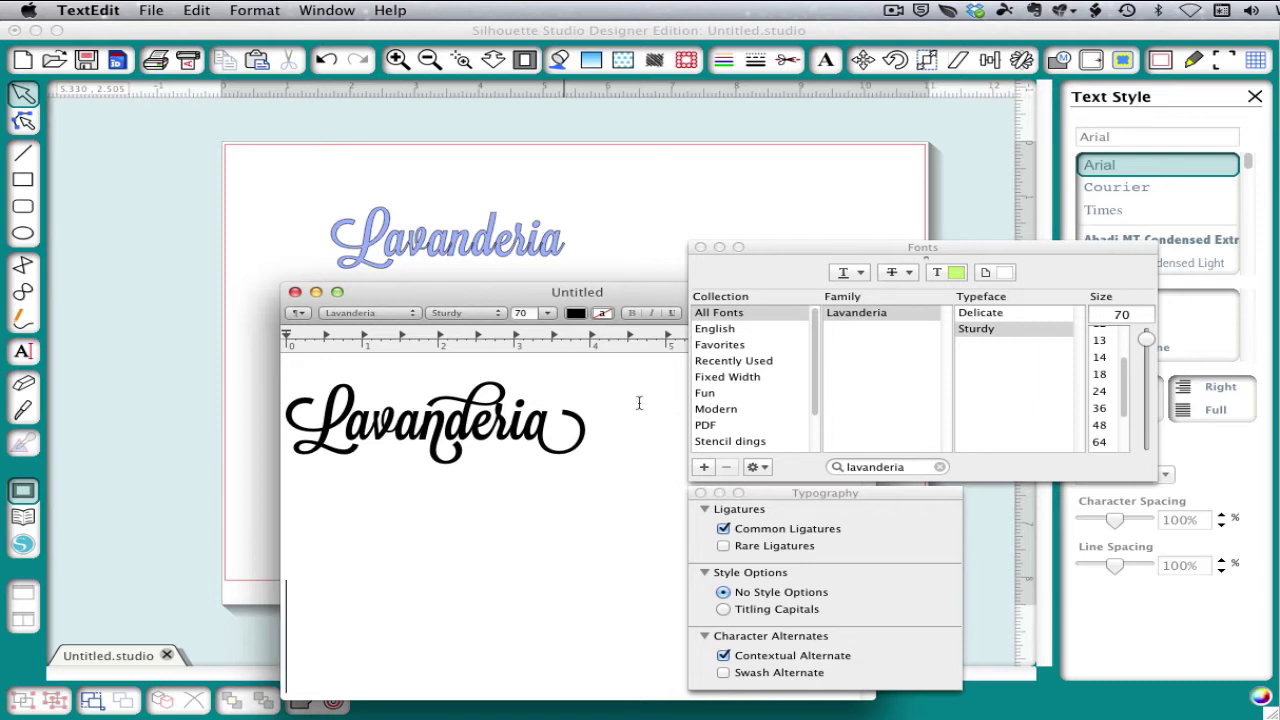
key("shift+ctrl+super+4")
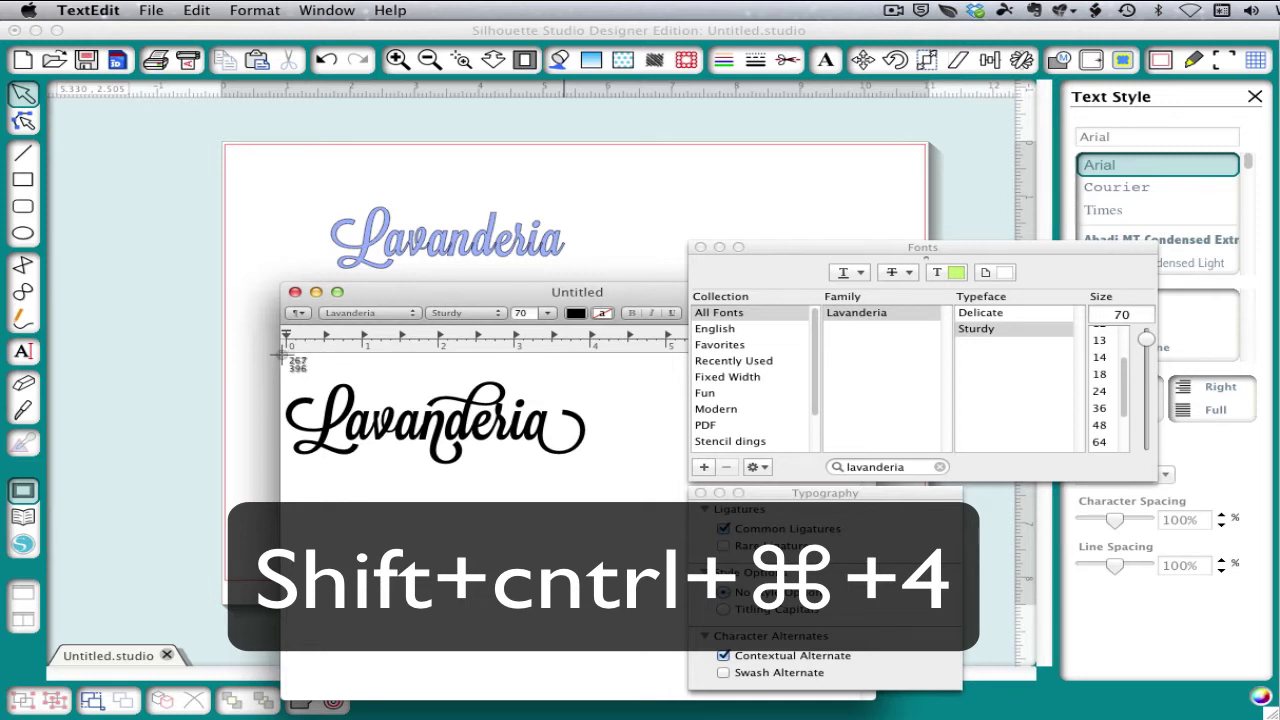
left_click_drag(285, 355, 595, 472)
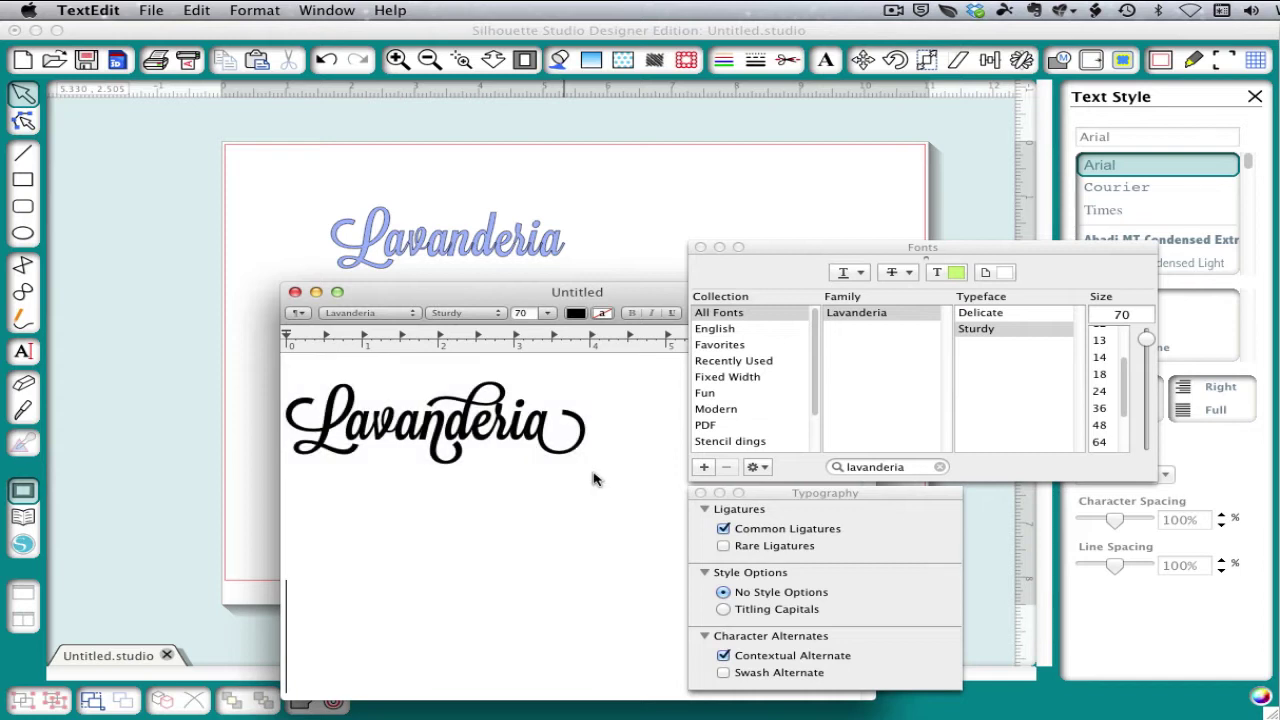
left_click(602, 244)
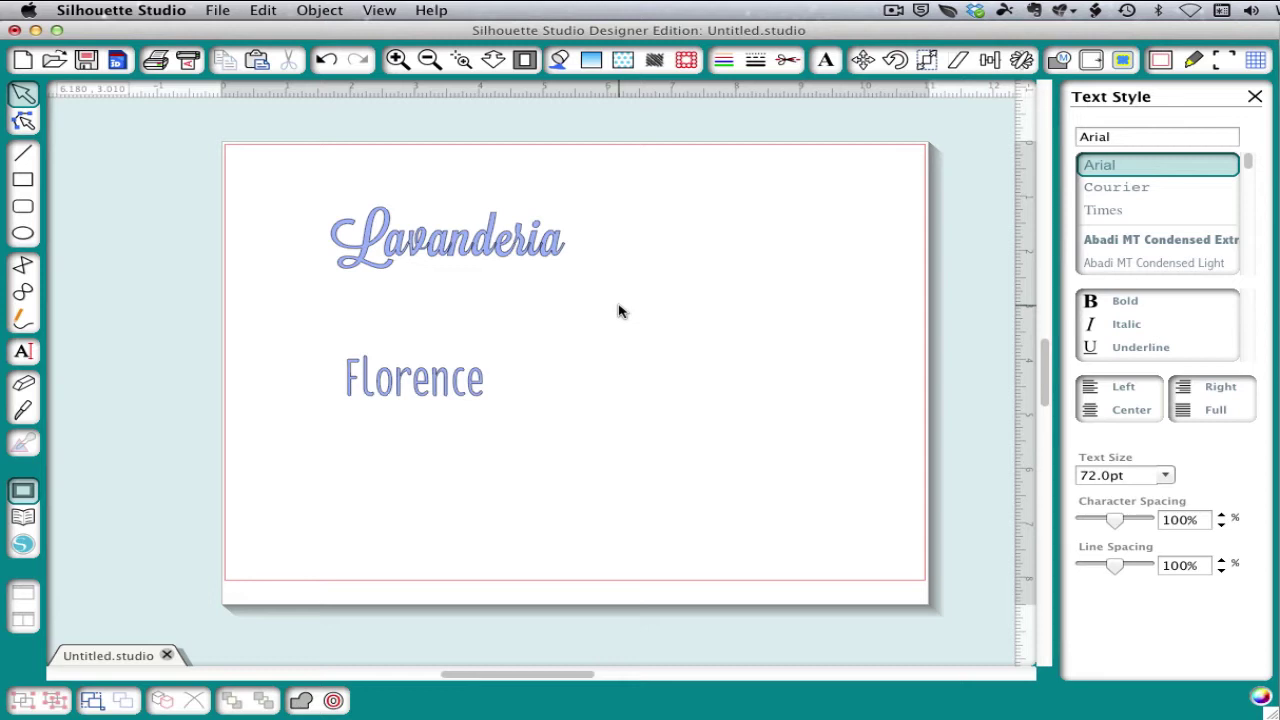
key("super+v")
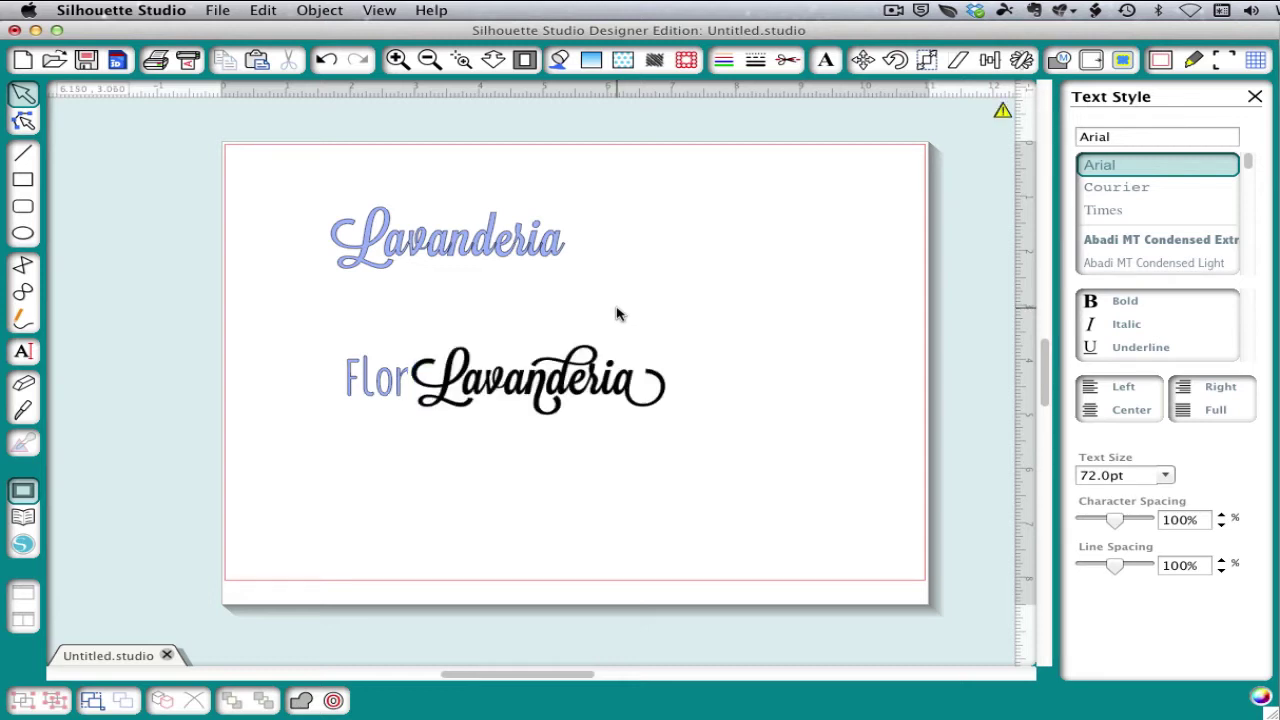
Move the pasted image right of Florence and mark it as the trace area
left_click_drag(578, 366, 760, 346)
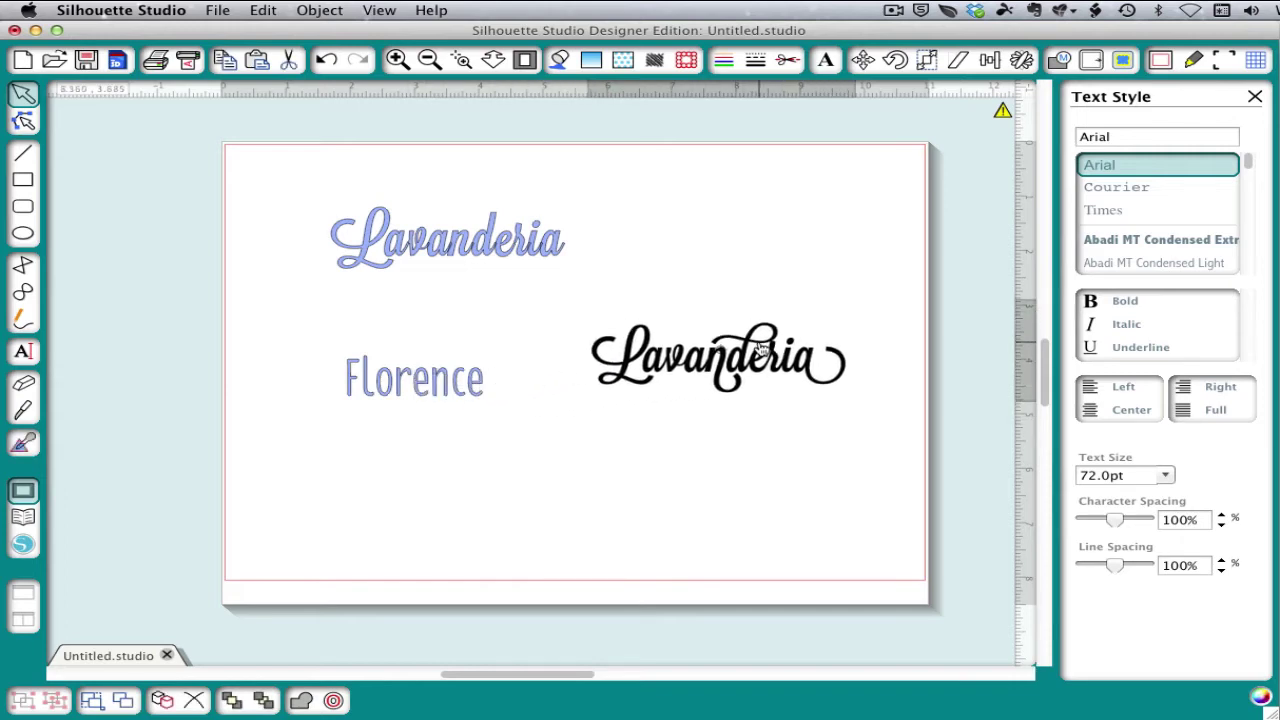
left_click(1122, 60)
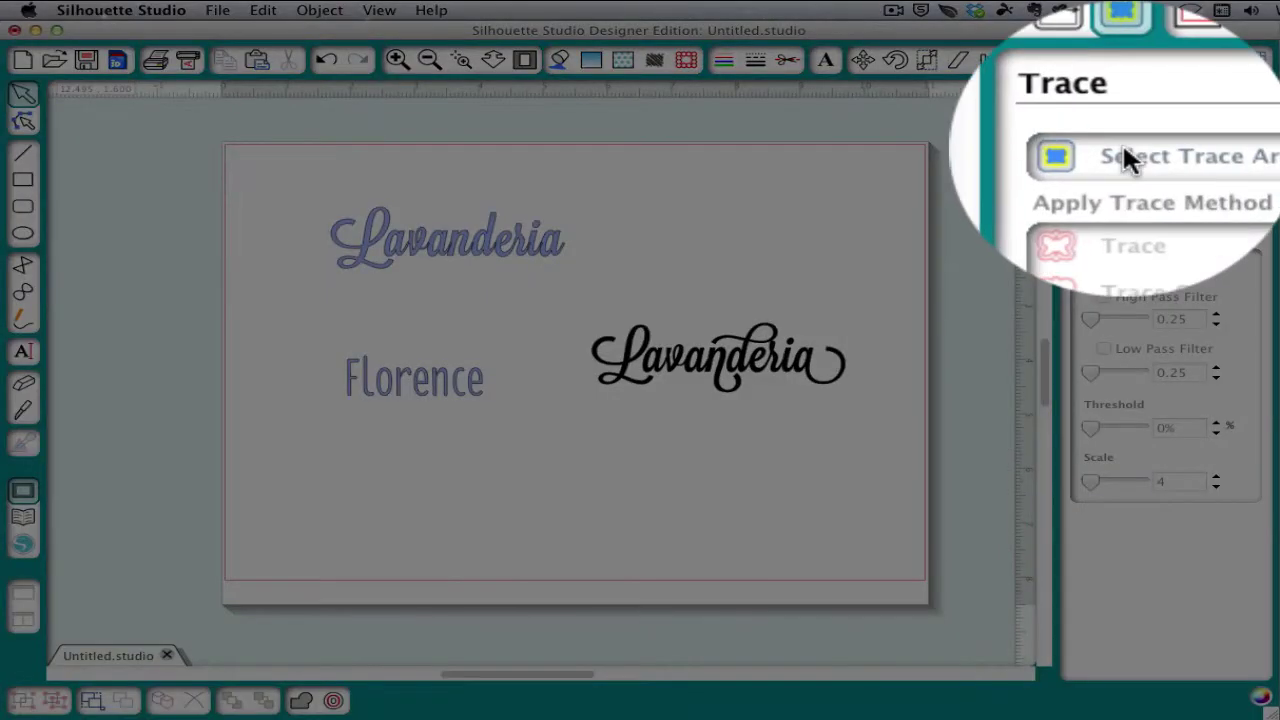
left_click(1122, 132)
left_click_drag(558, 305, 875, 424)
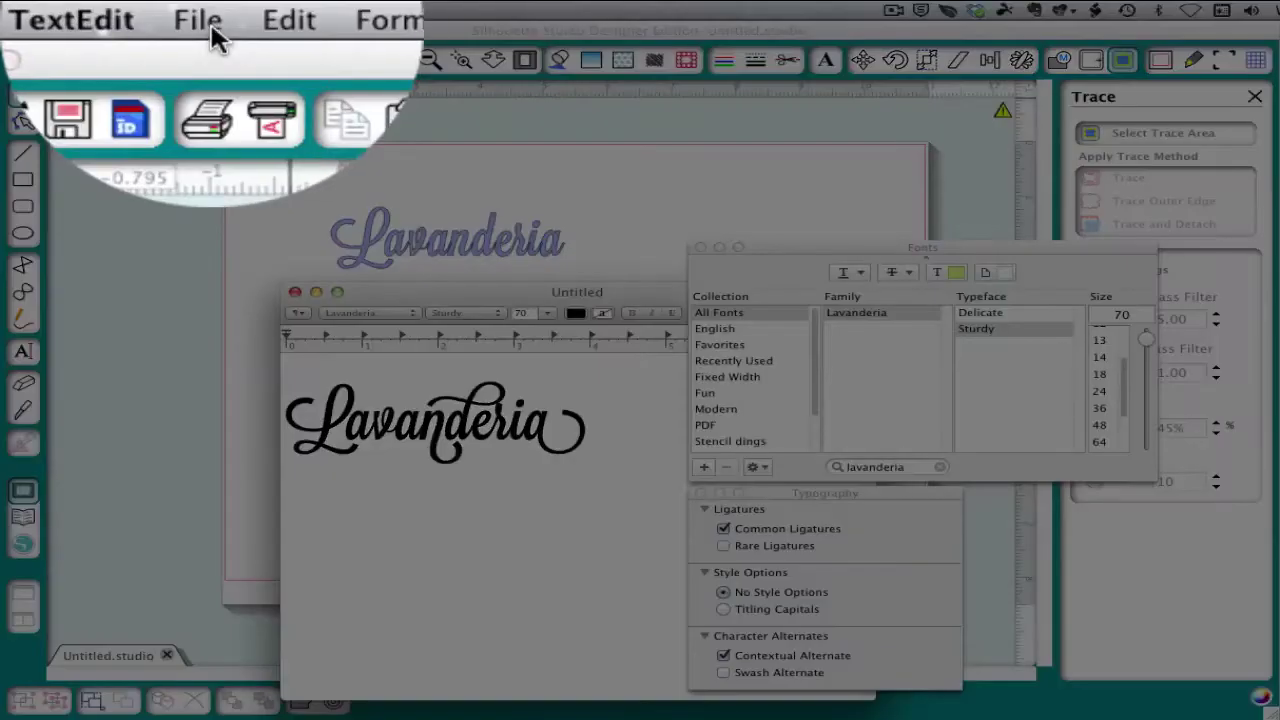
Export the TextEdit document as a PDF named lavander1 in Documents
left_click(155, 12)
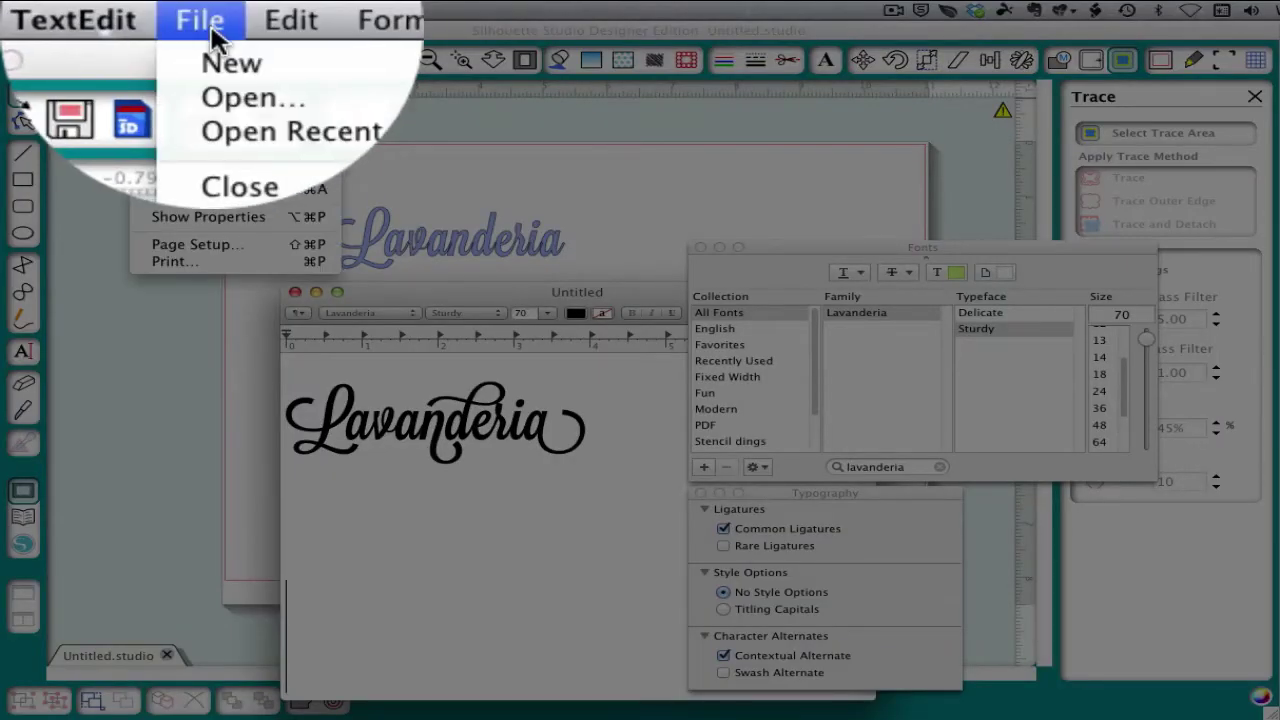
left_click(174, 148)
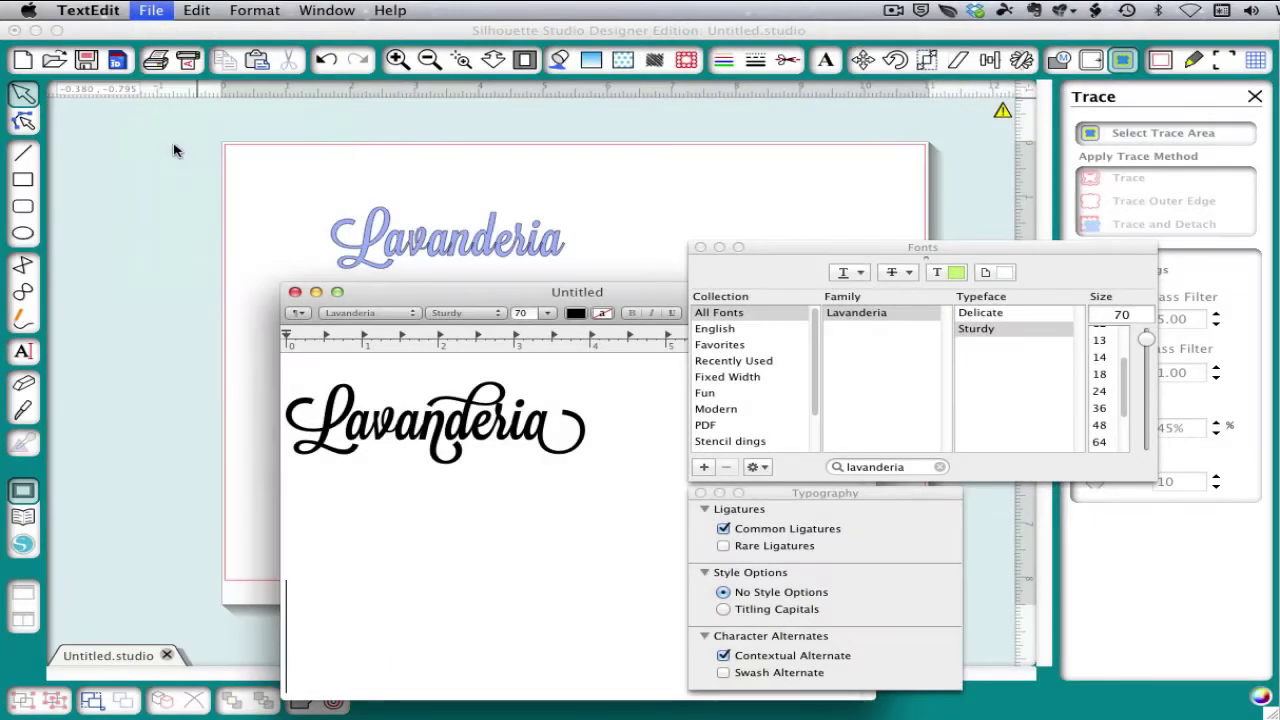
type("lavander1")
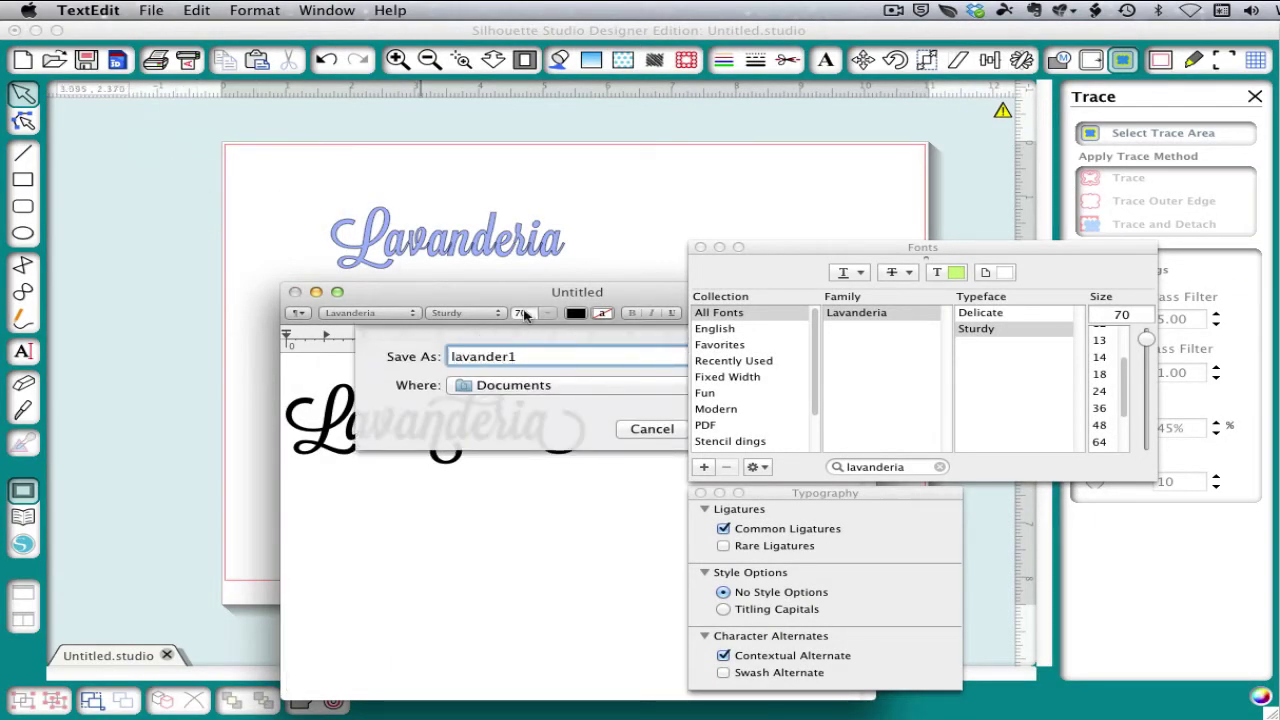
left_click_drag(804, 258, 946, 245)
left_click(740, 428)
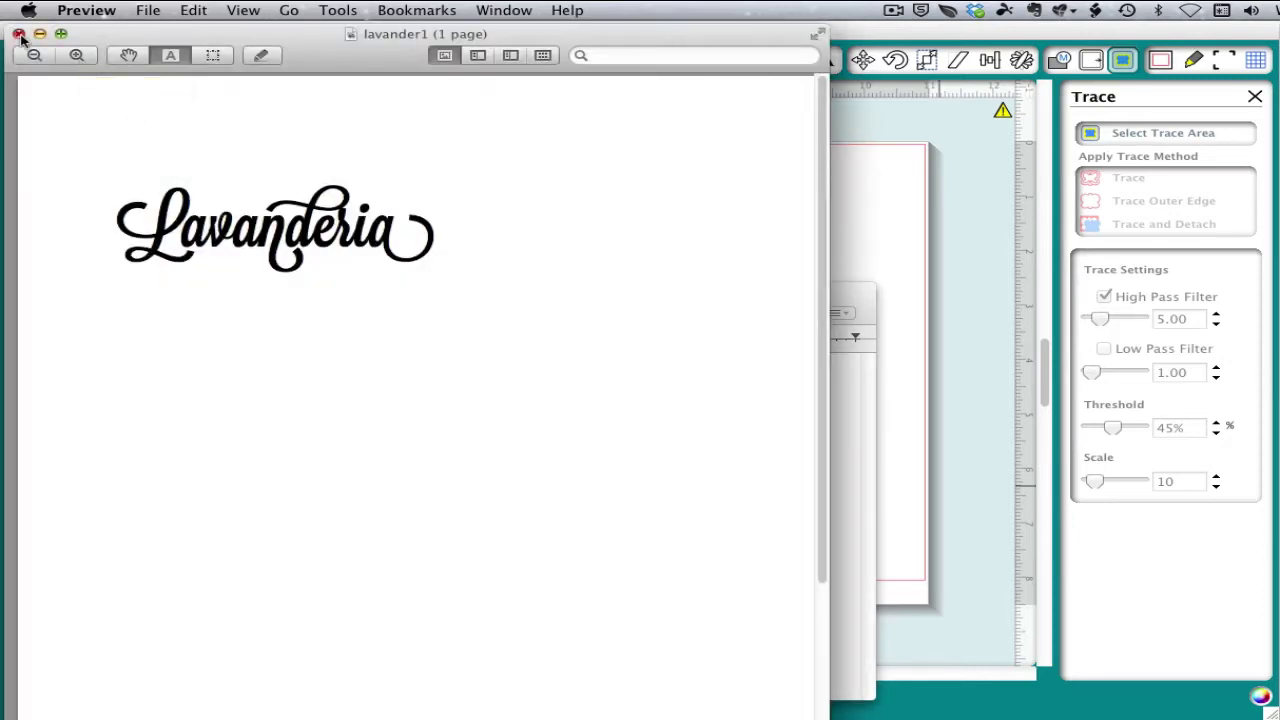
Close Preview and upload lavander1.pdf to misc2svg for SVG conversion
left_click(18, 34)
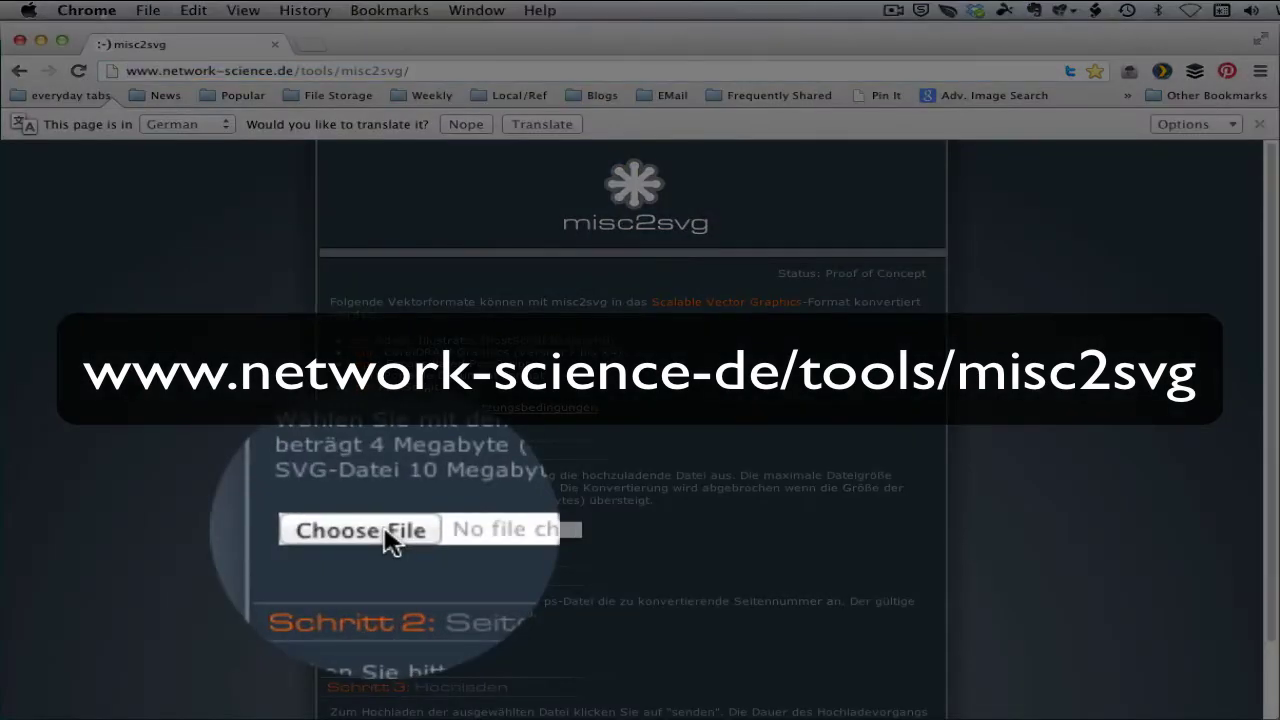
left_click(386, 535)
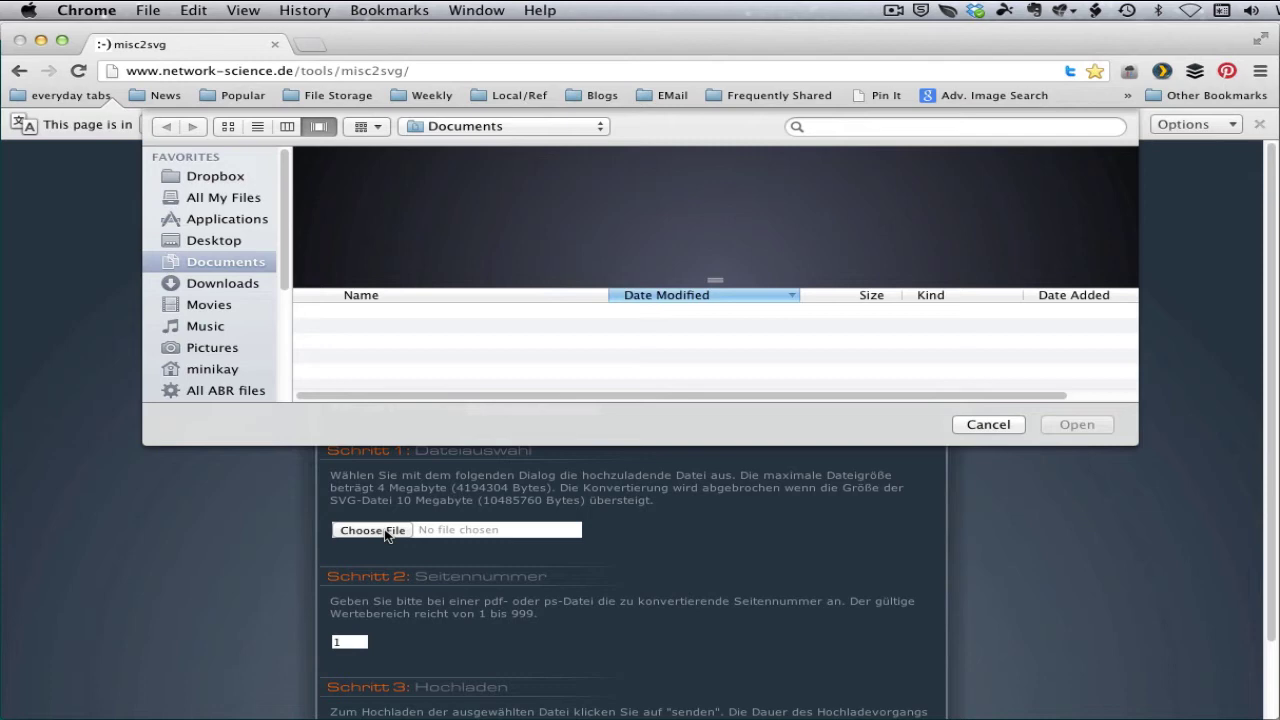
left_click(383, 314)
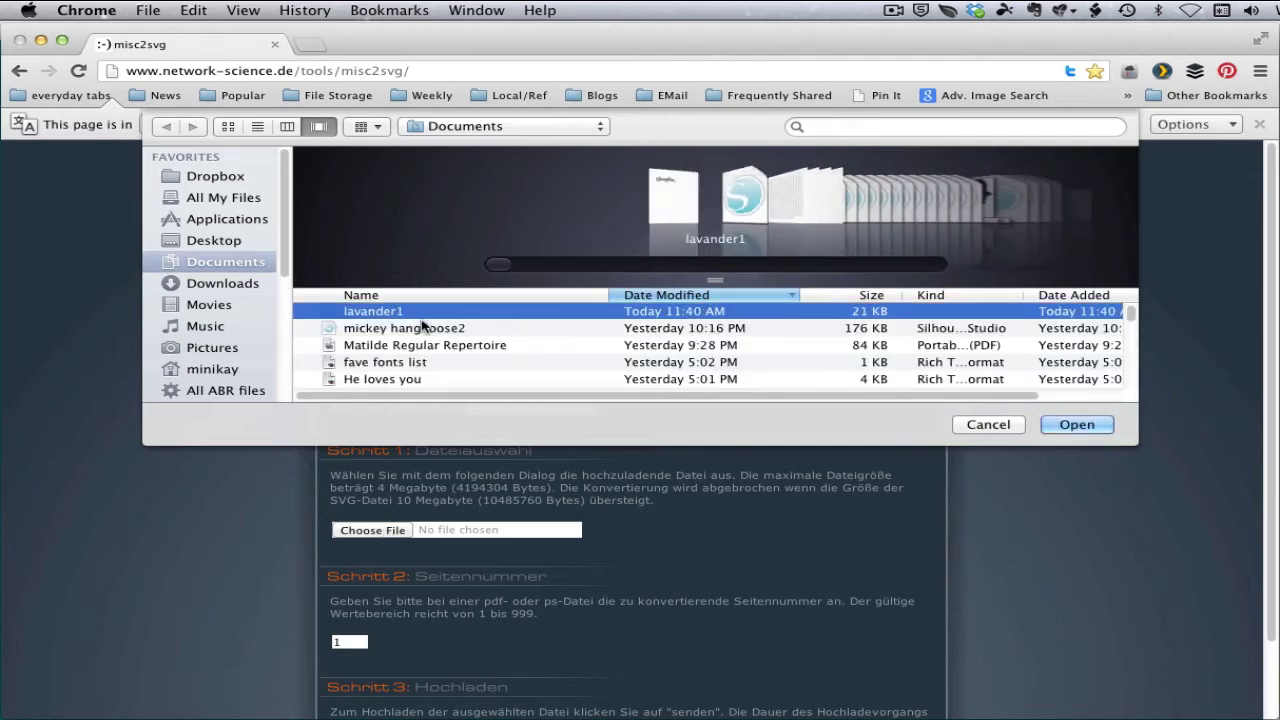
left_click(1078, 424)
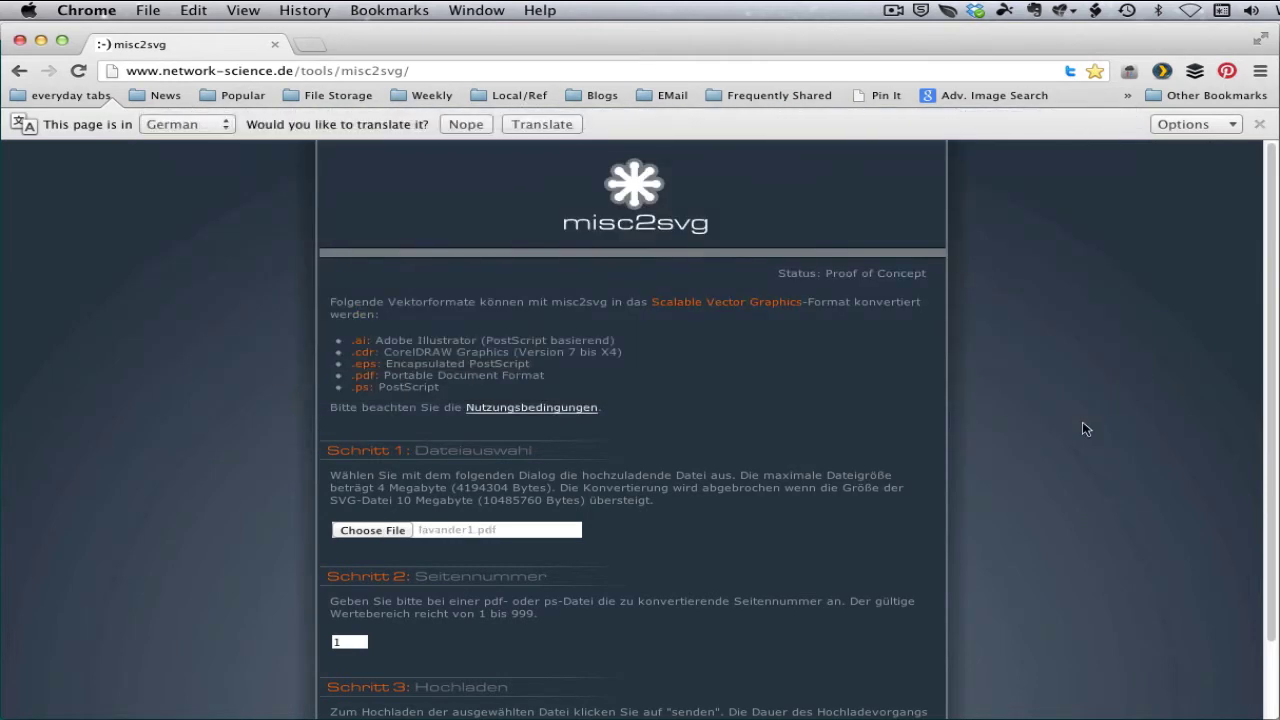
scroll(800, 505, "down", 2)
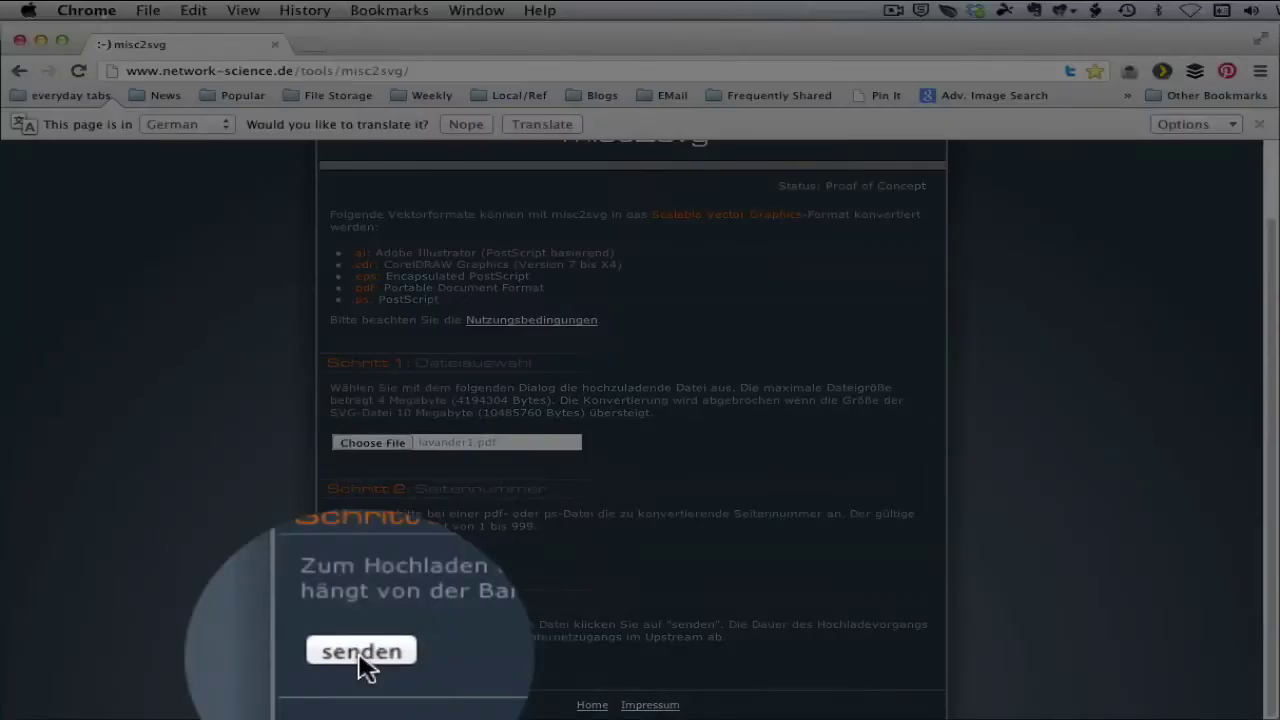
left_click(361, 669)
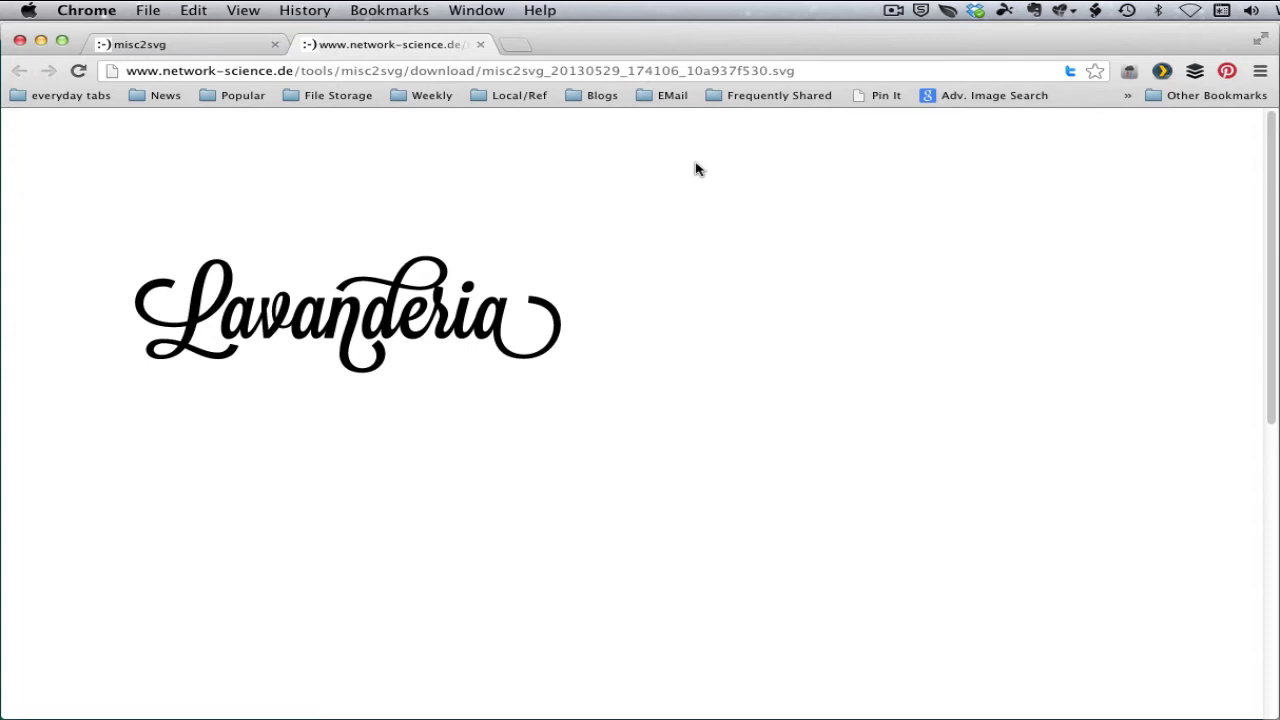
Save the converted SVG result as lavander1.svg
right_click(474, 207)
left_click(541, 283)
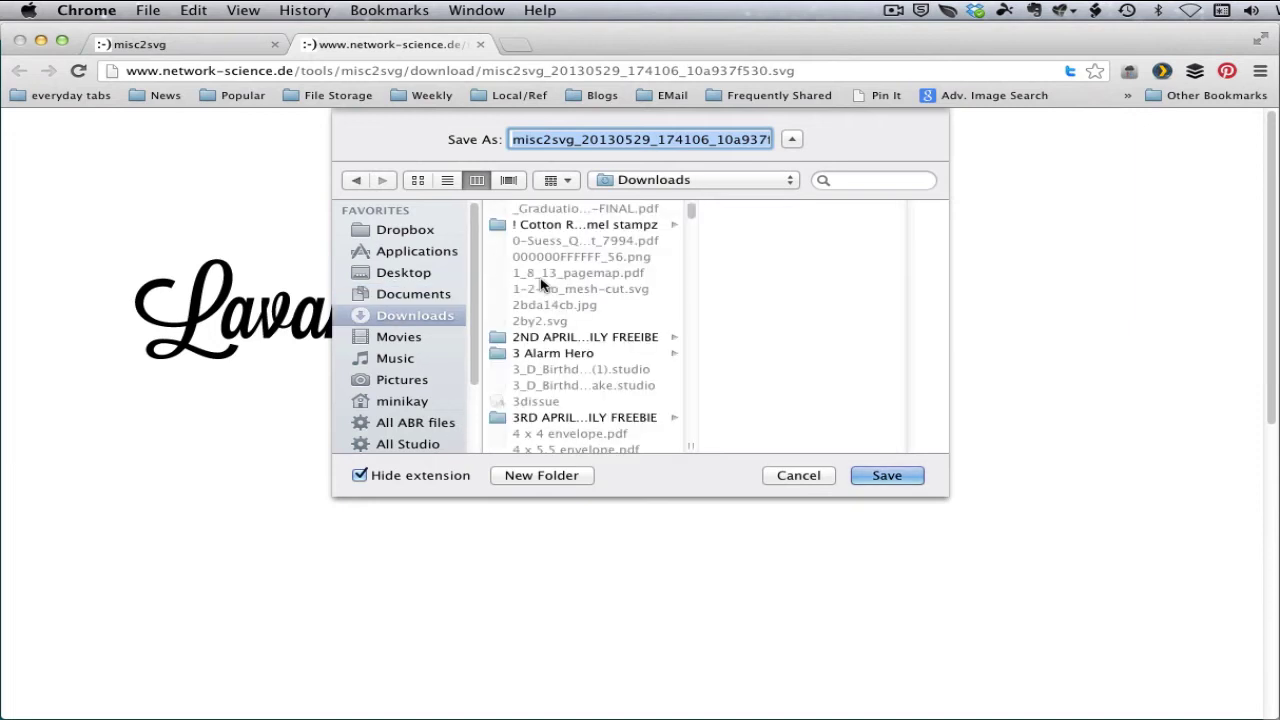
type("lavand")
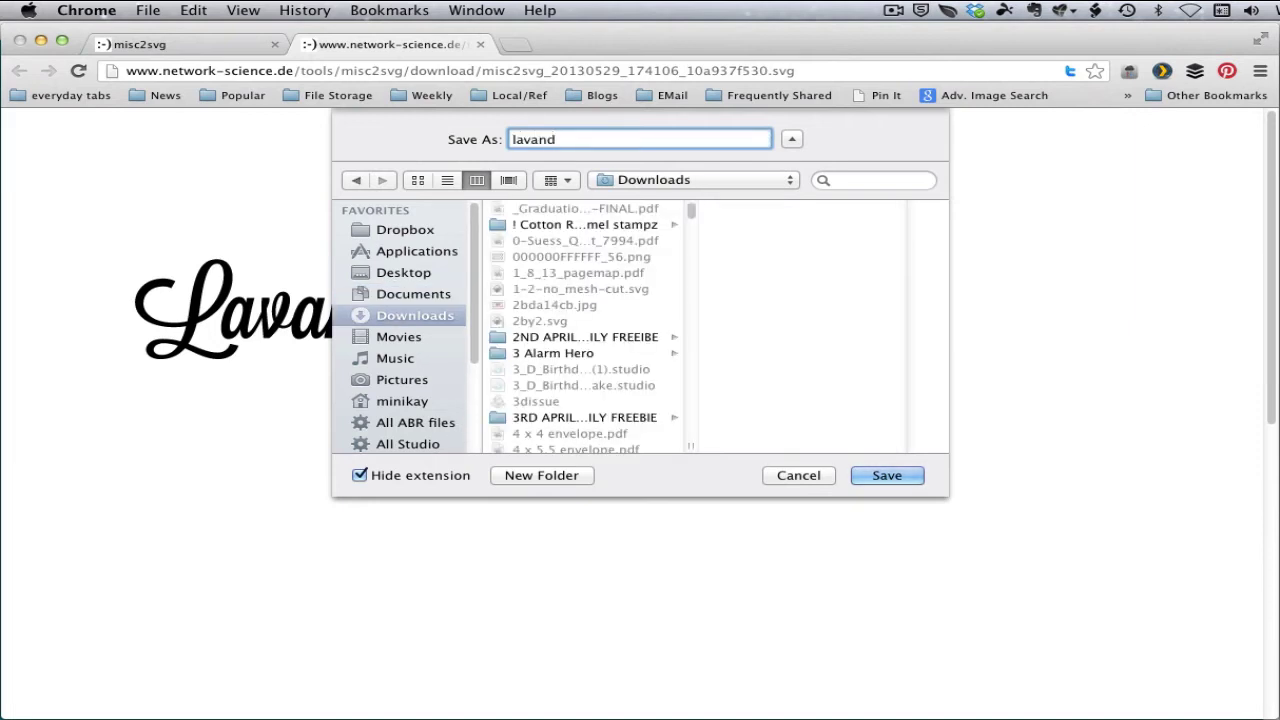
type("er1")
type(".svg")
Save lavander1.svg to Downloads, drag it onto the Silhouette page's lower left, and select it
left_click(887, 476)
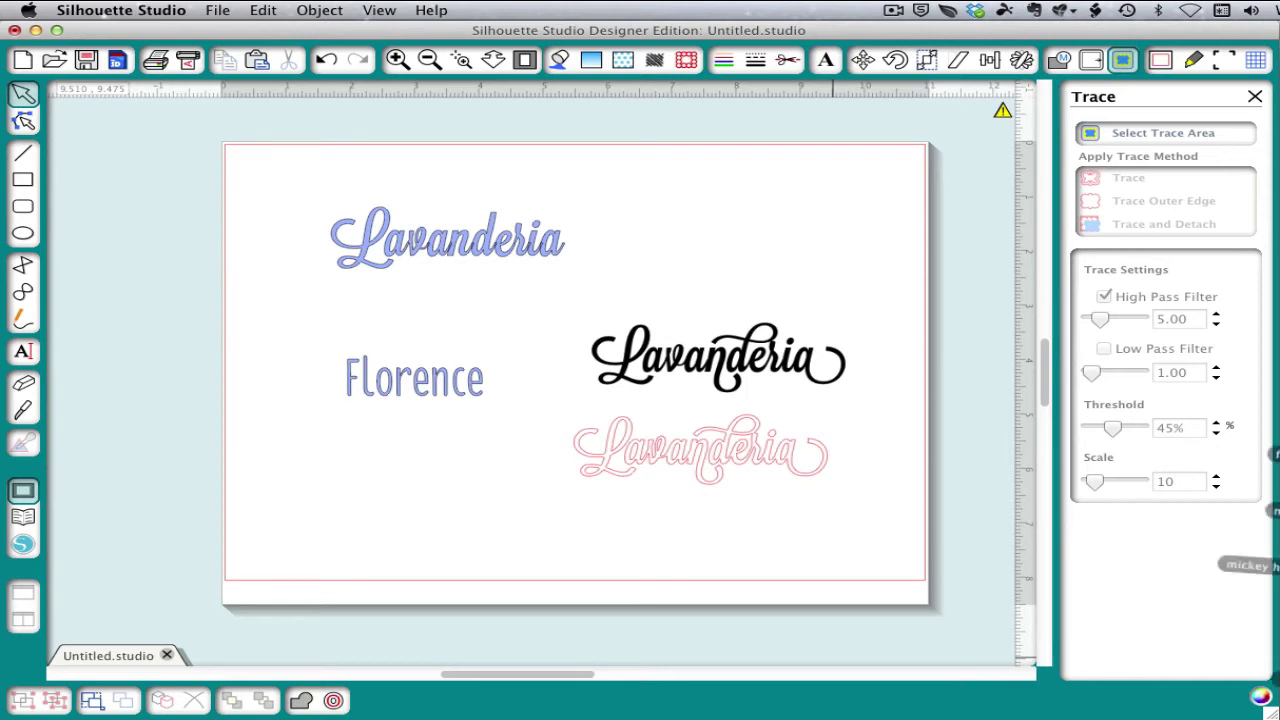
mouse_move(1245, 549)
left_mouse_down()
mouse_move(692, 550)
mouse_move(428, 497)
left_mouse_up()
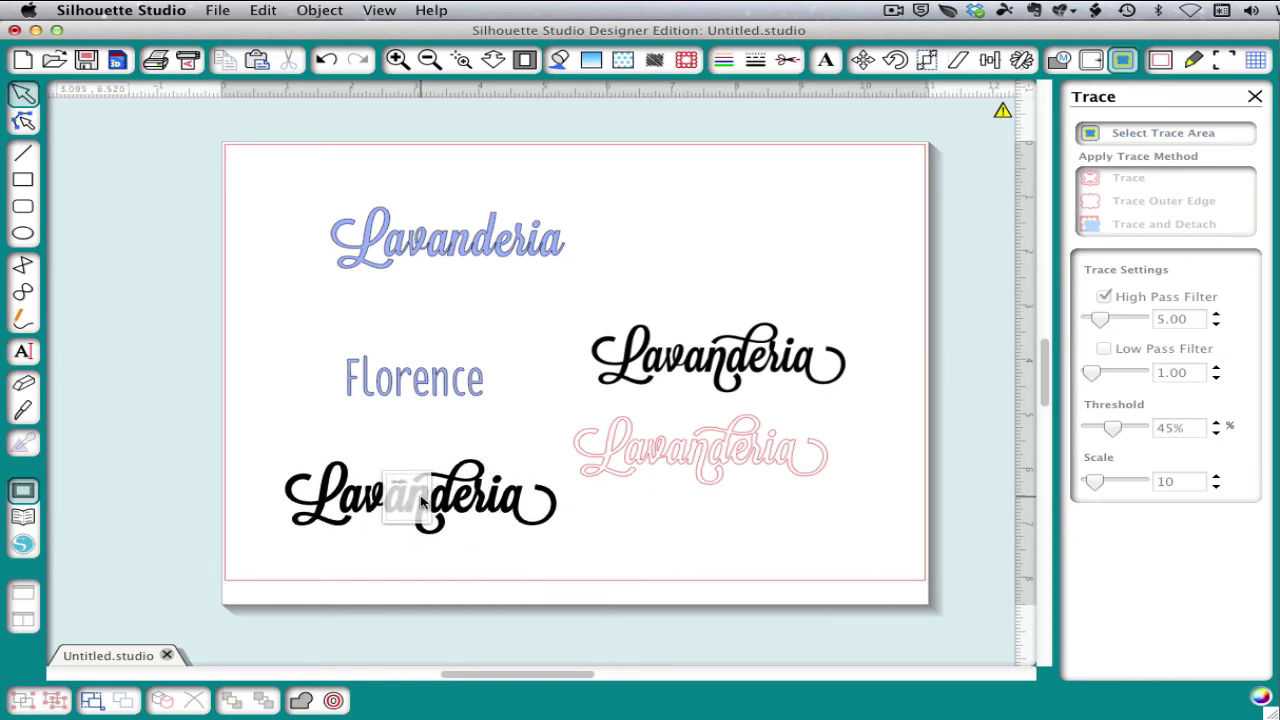
left_click_drag(428, 497, 430, 500)
left_click(441, 508)
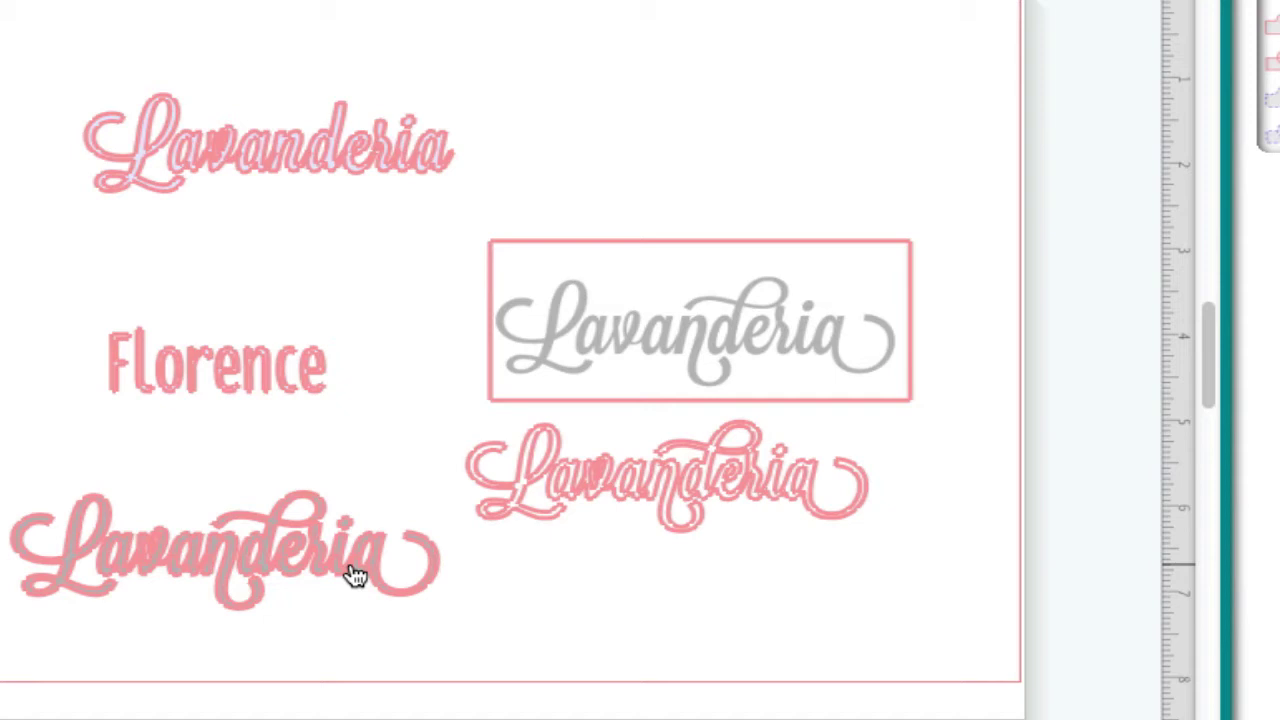
left_click(355, 574)
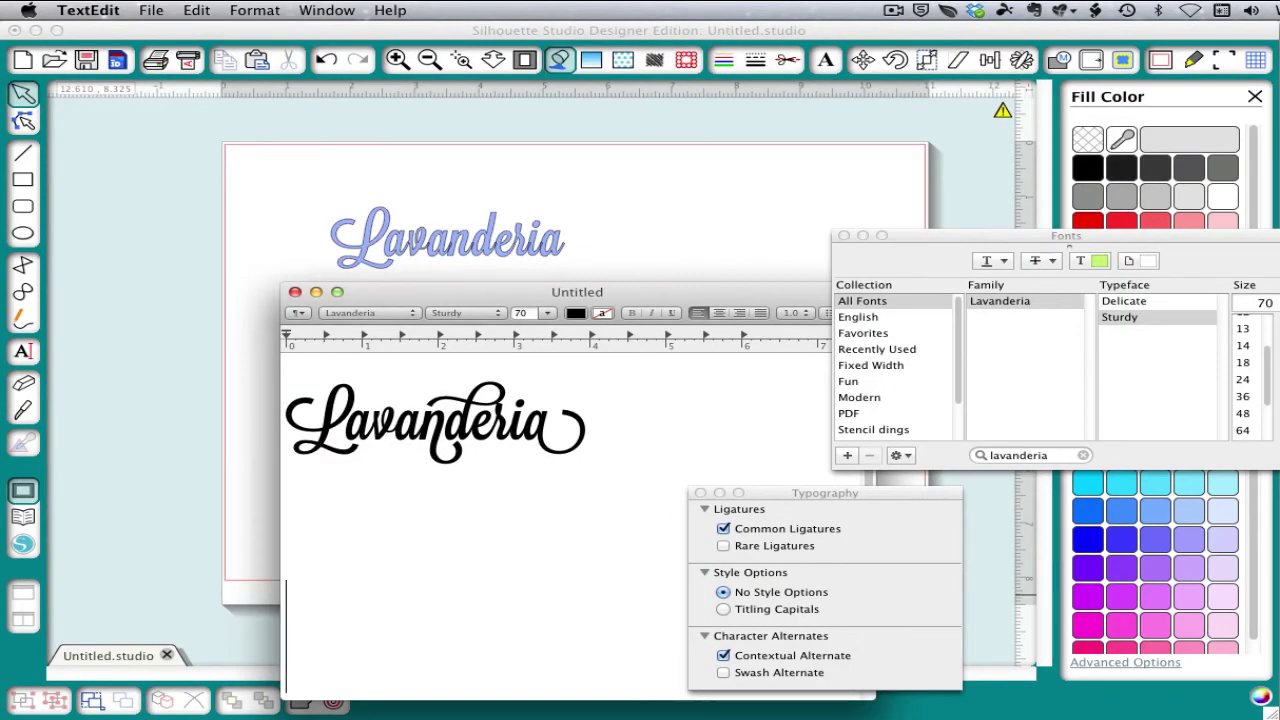
Move the Typography panel up and switch on Florence Stylistic Sets 1 through 8
left_click_drag(771, 343, 754, 280)
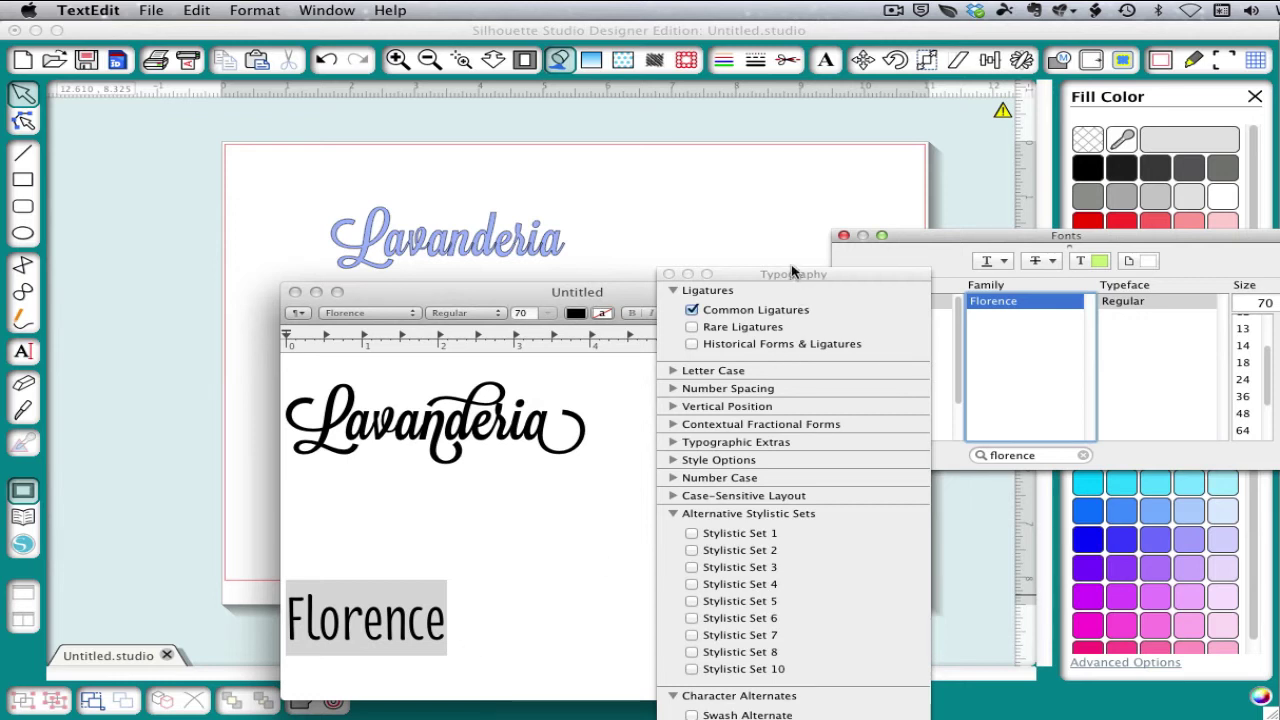
left_click_drag(793, 274, 793, 234)
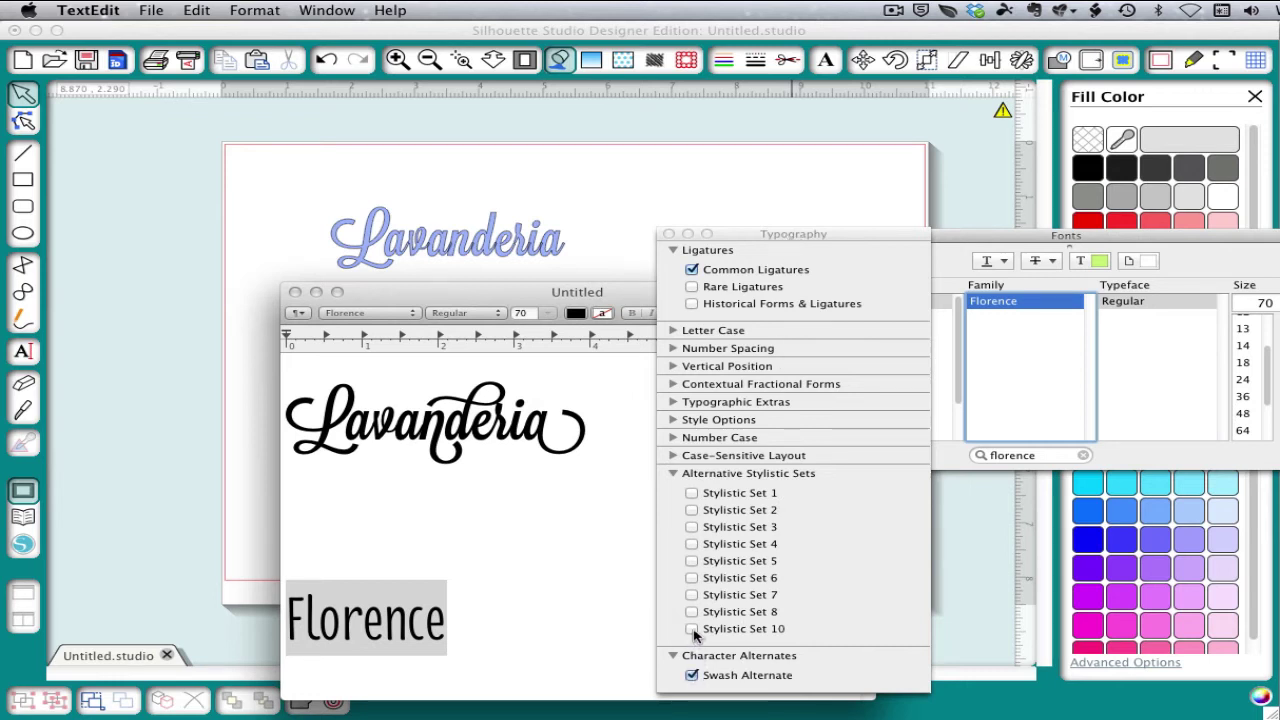
left_click(692, 494)
left_click(692, 510)
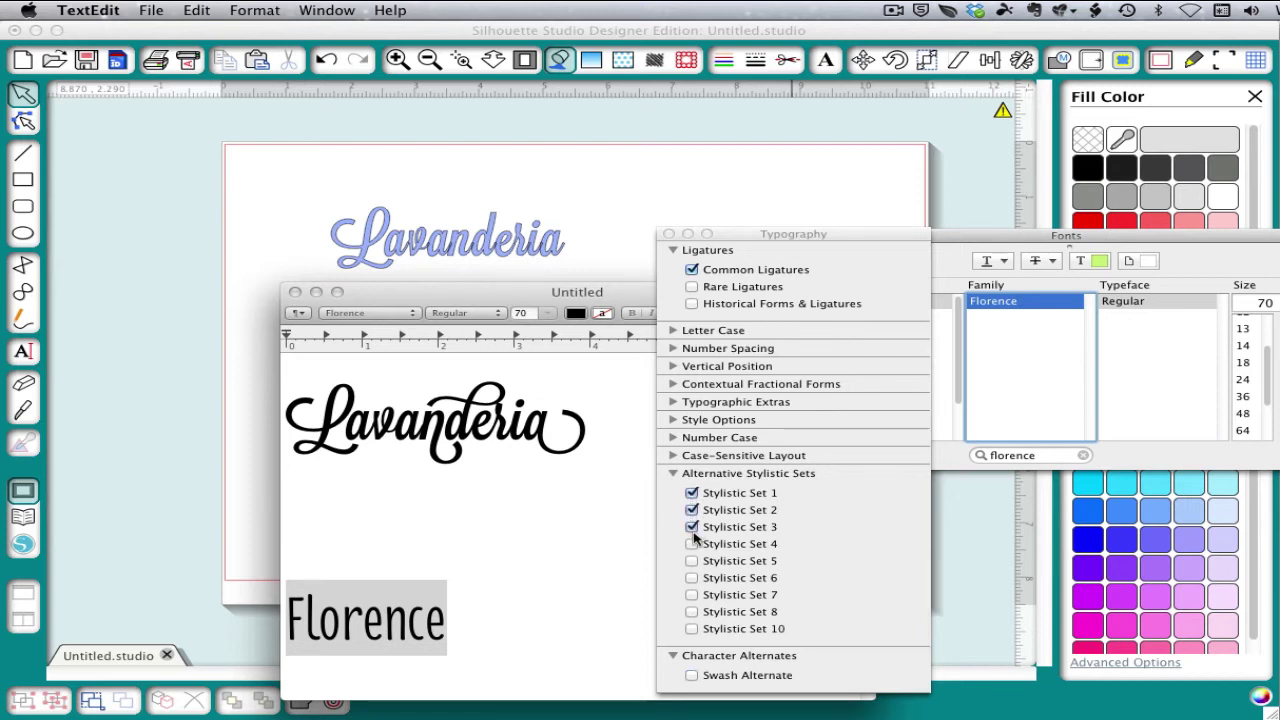
left_click(692, 544)
left_click(692, 578)
left_click(692, 612)
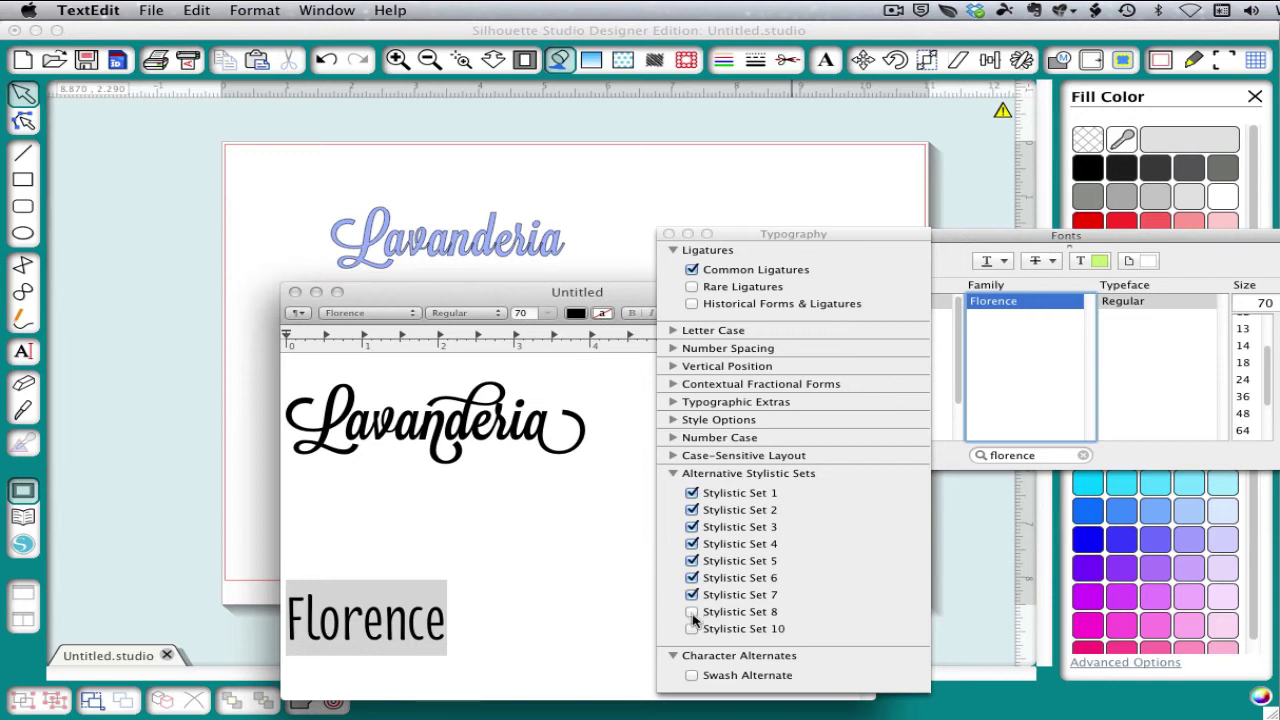
Switch the stylistic sets back off so none remain enabled alongside Swash Alternate
left_click(692, 629)
left_click(692, 612)
left_click(692, 578)
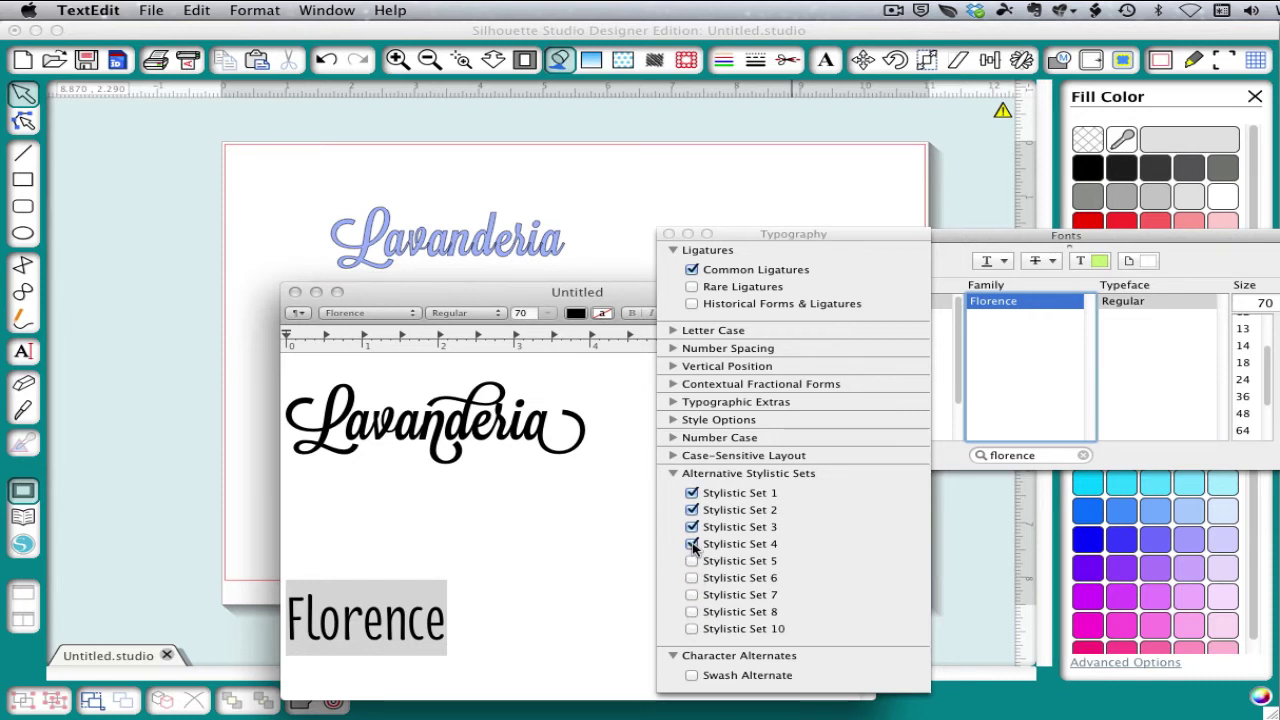
left_click(692, 544)
left_click(692, 510)
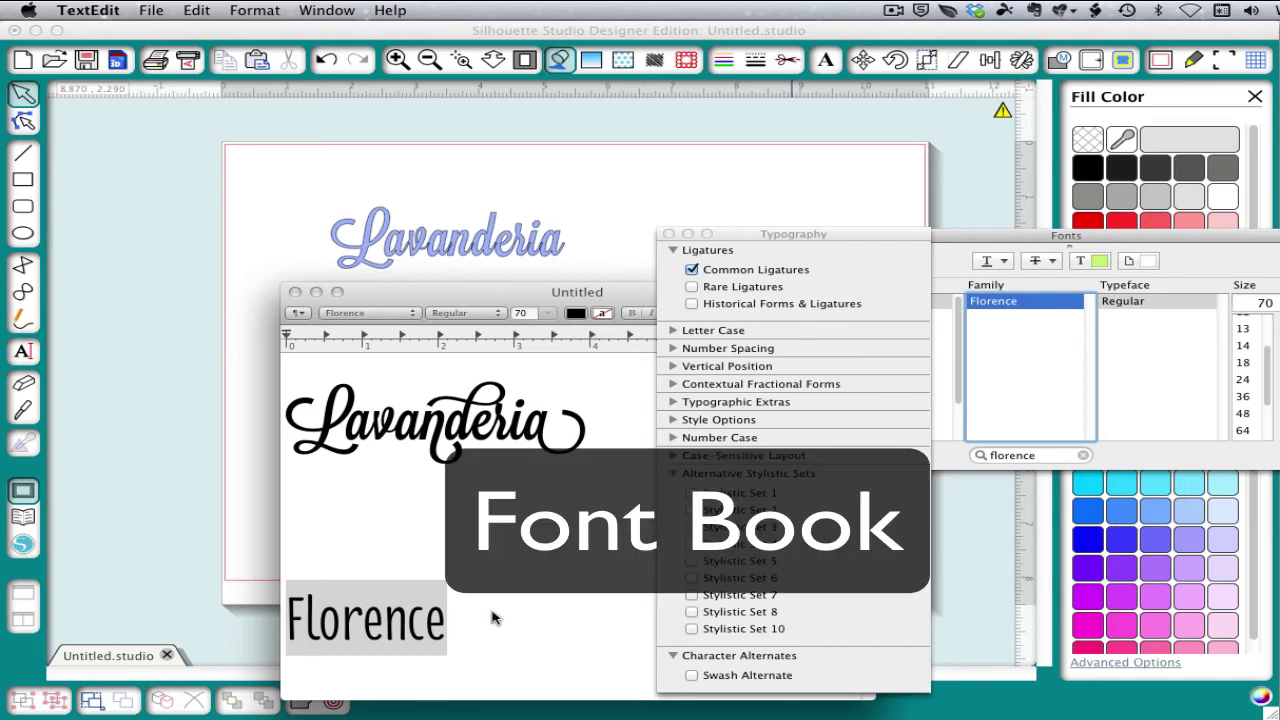
Launch Font Book through Spotlight by searching 'font'
key("super+space")
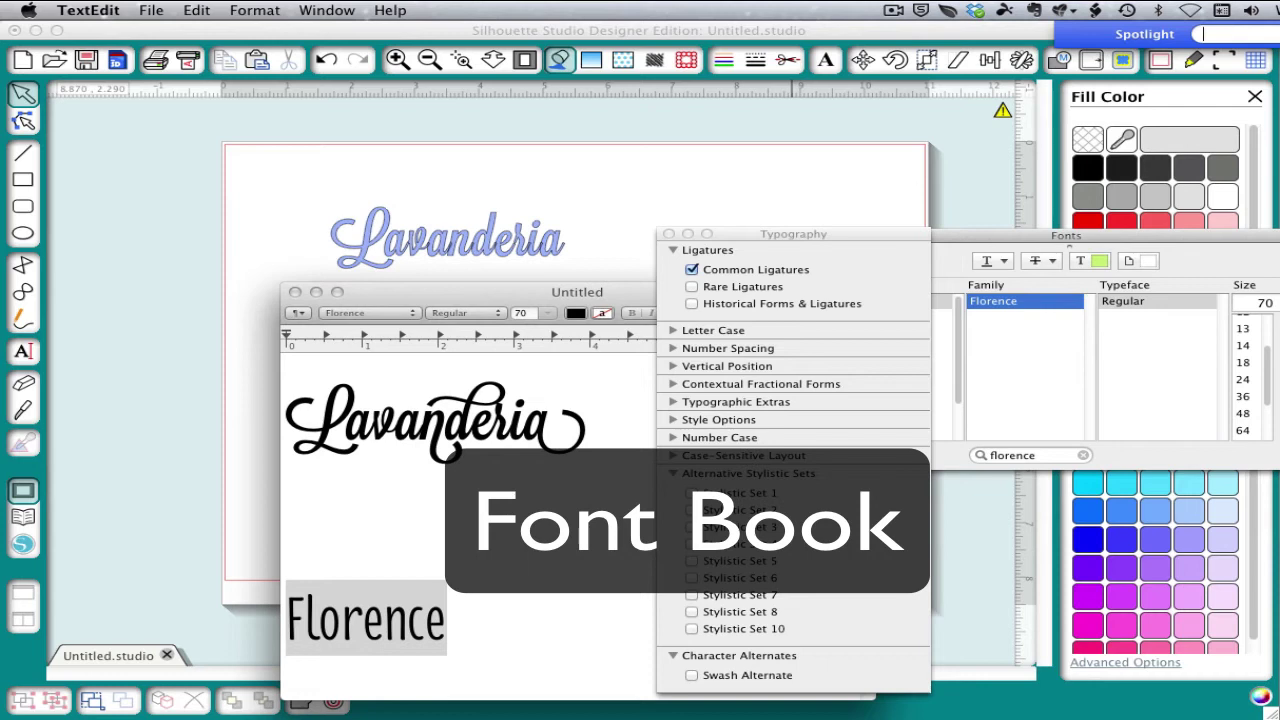
type("font")
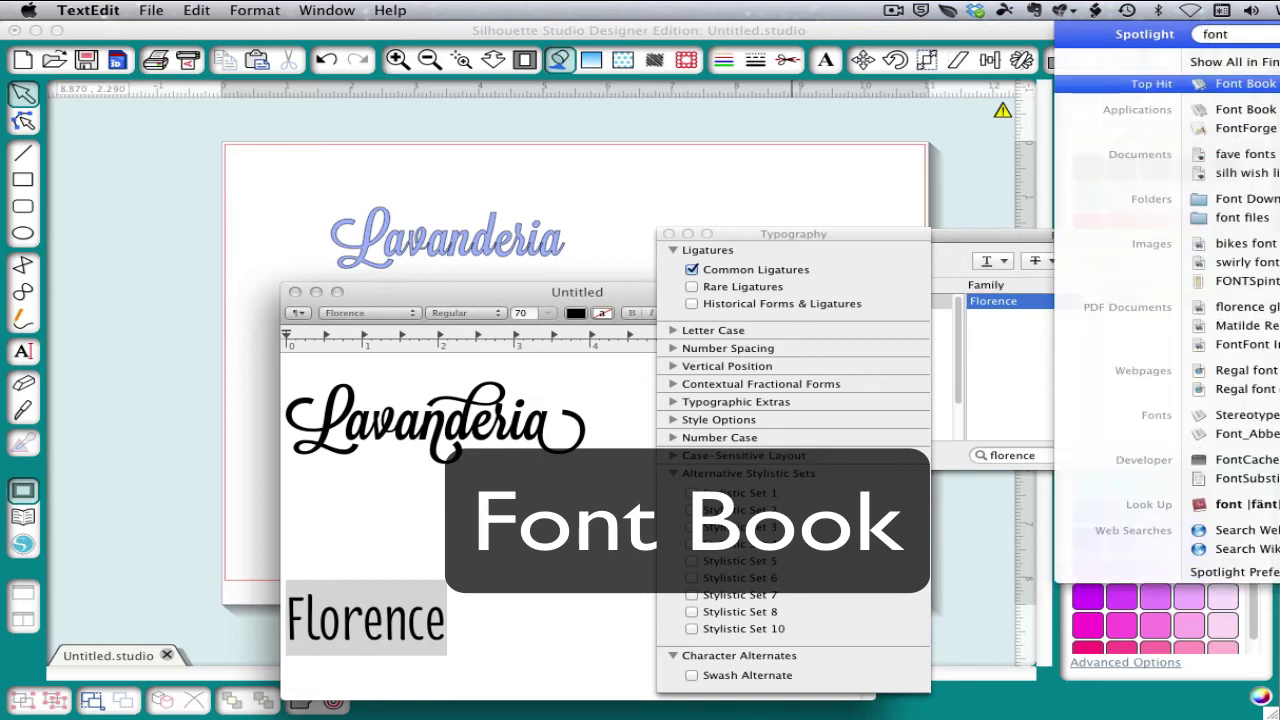
key("Return")
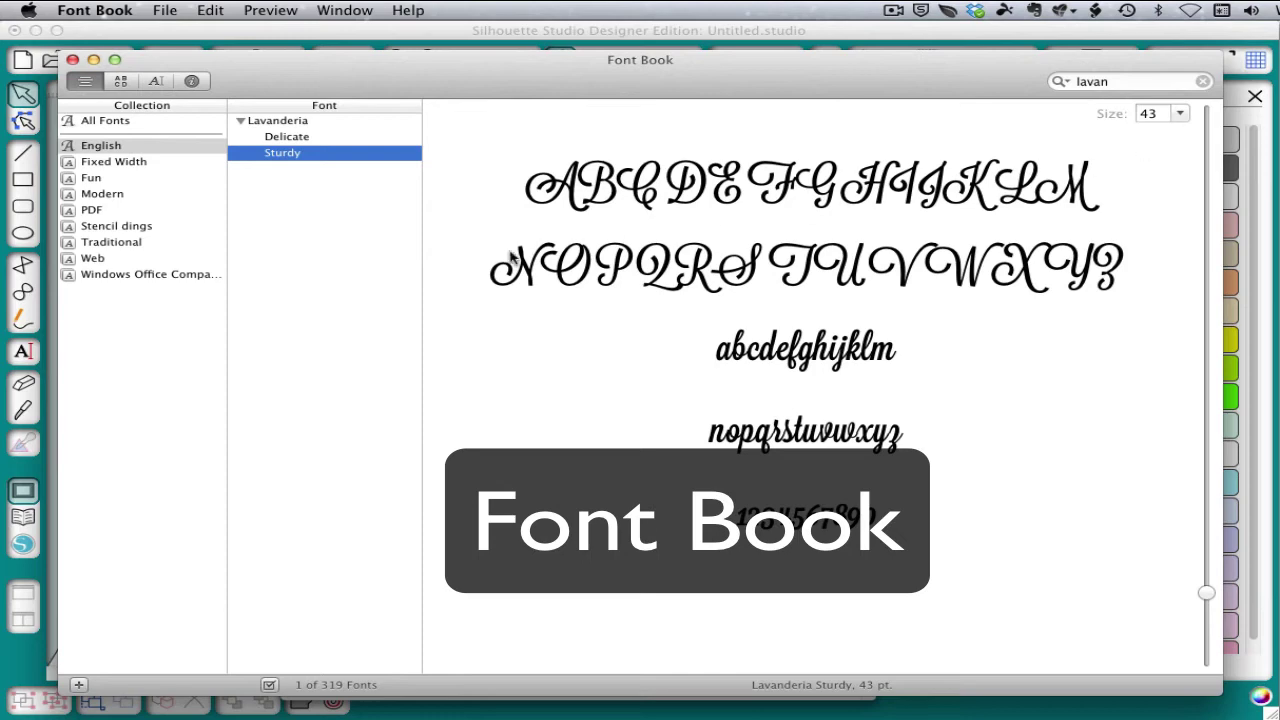
Search Font Book for 'florence' and preview it as a Repertoire character grid
left_click_drag(1127, 78, 1067, 78)
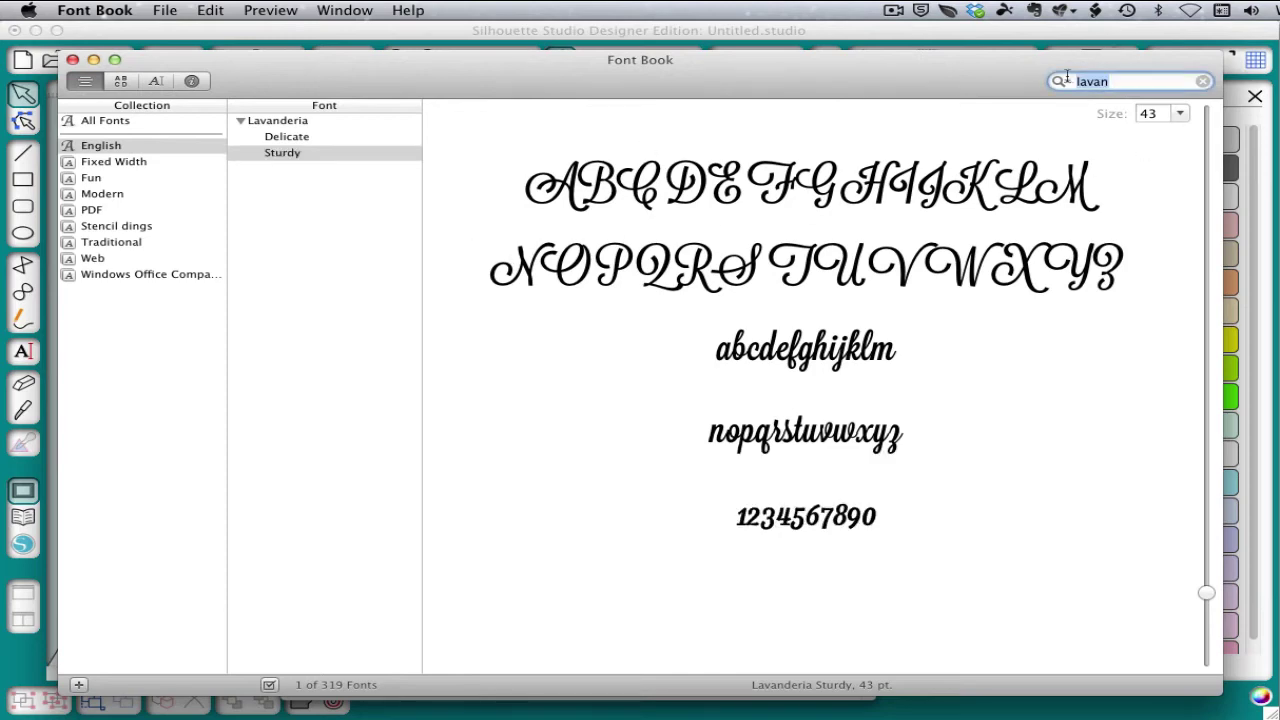
type("florenc")
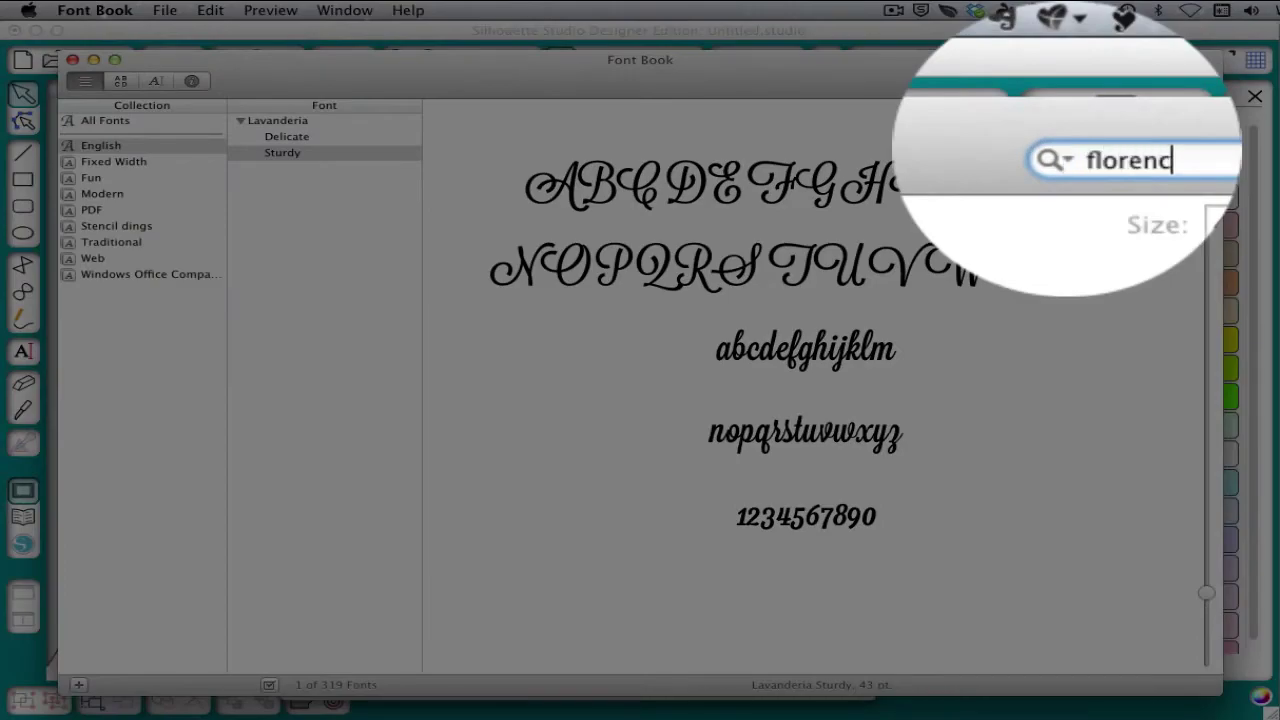
type("e")
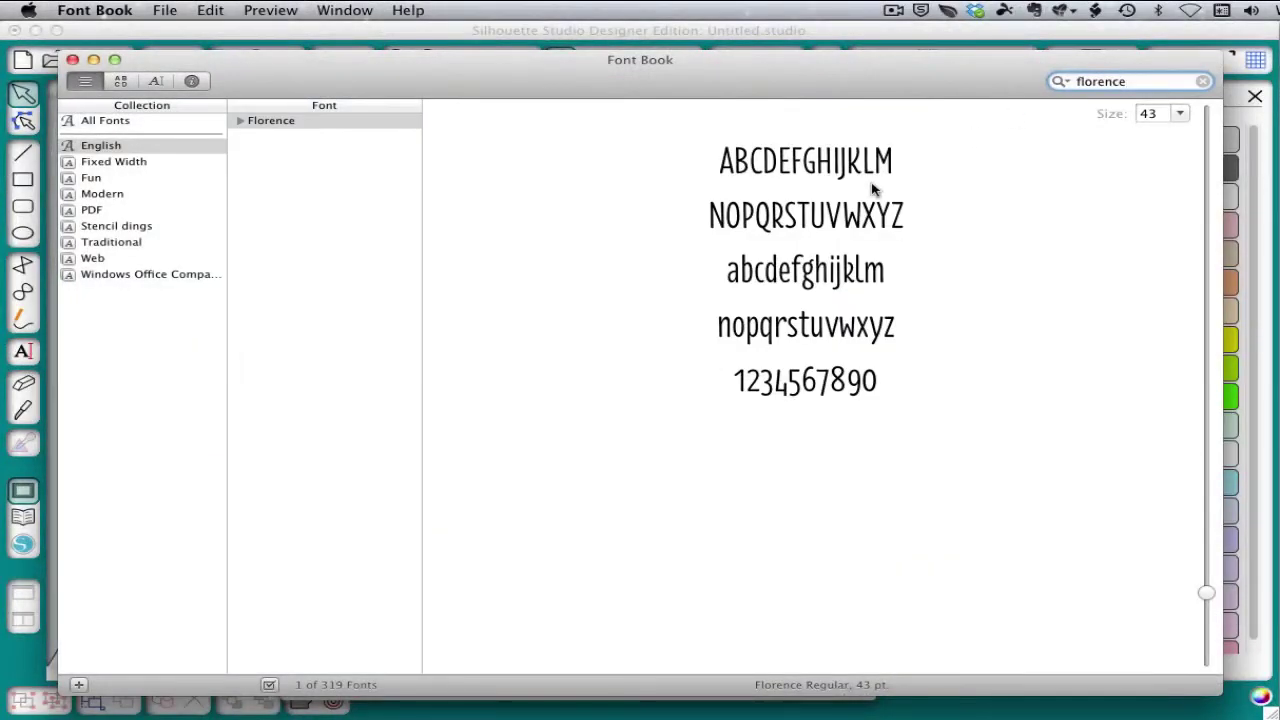
left_click(270, 12)
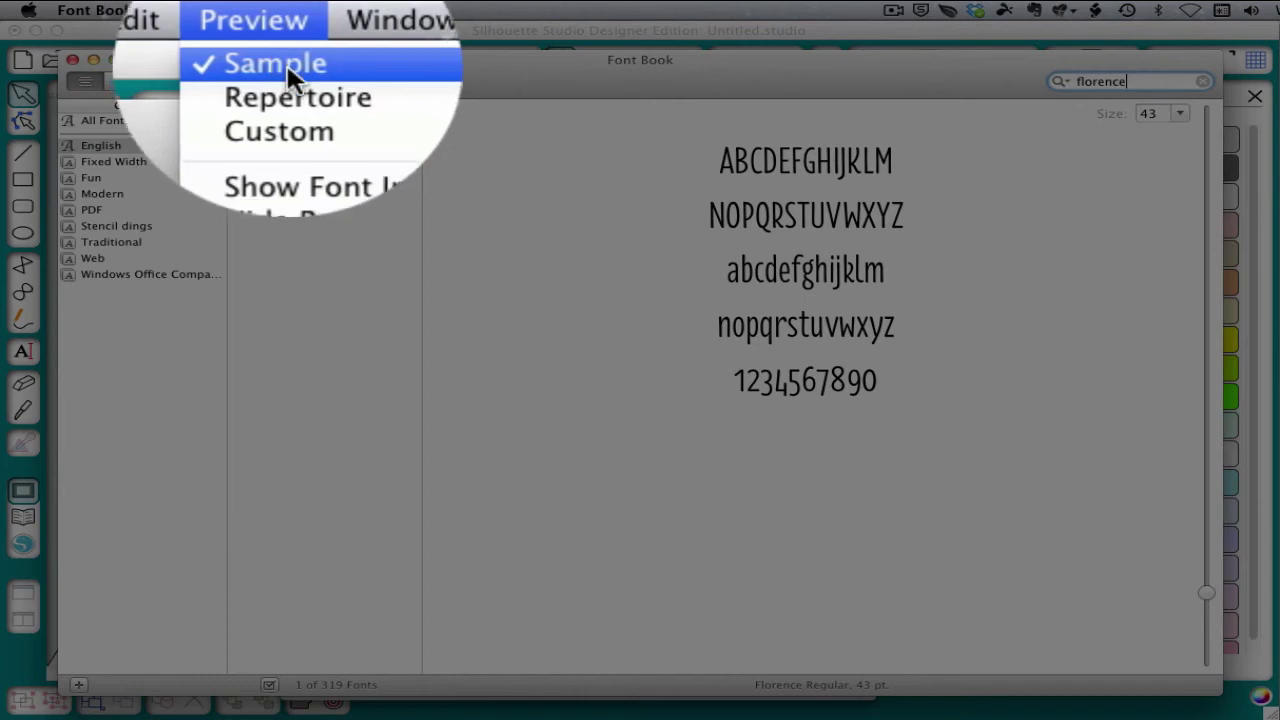
left_click(311, 50)
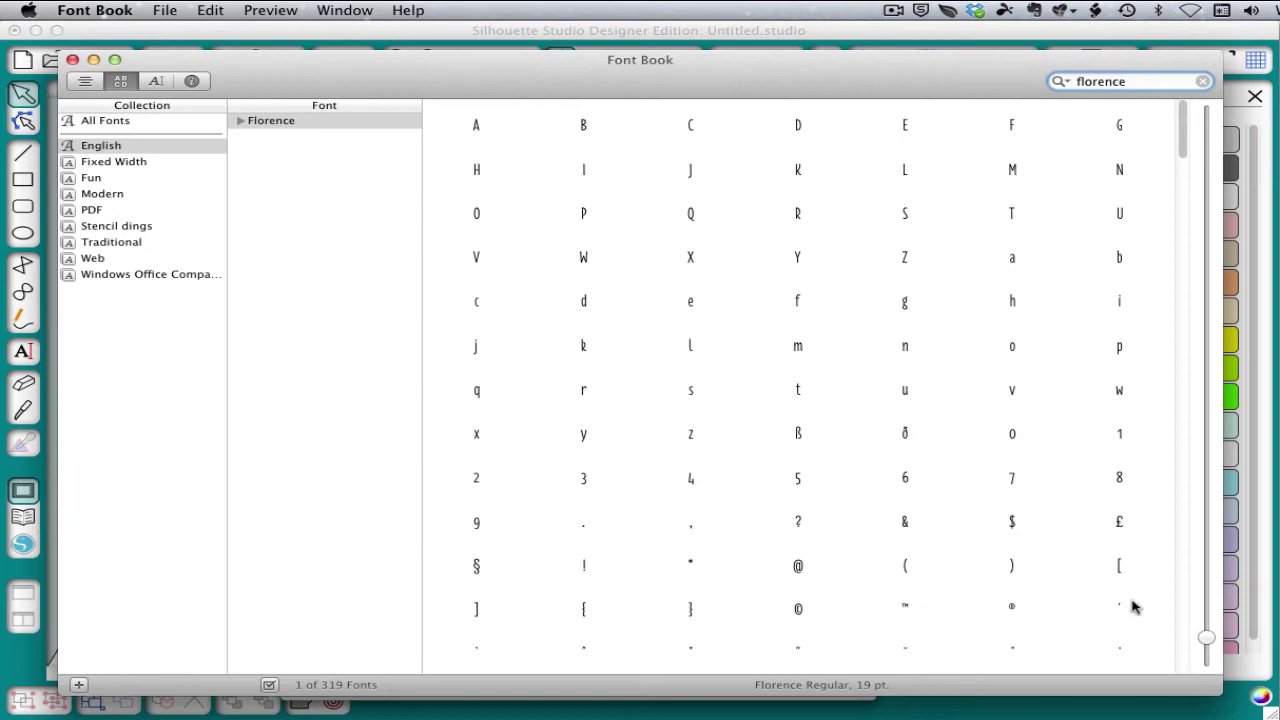
Enlarge the Florence repertoire grid to 28 pt and scroll down to the swash glyphs
mouse_move(1206, 638)
left_mouse_down()
mouse_move(1207, 625)
mouse_move(1207, 655)
left_mouse_up()
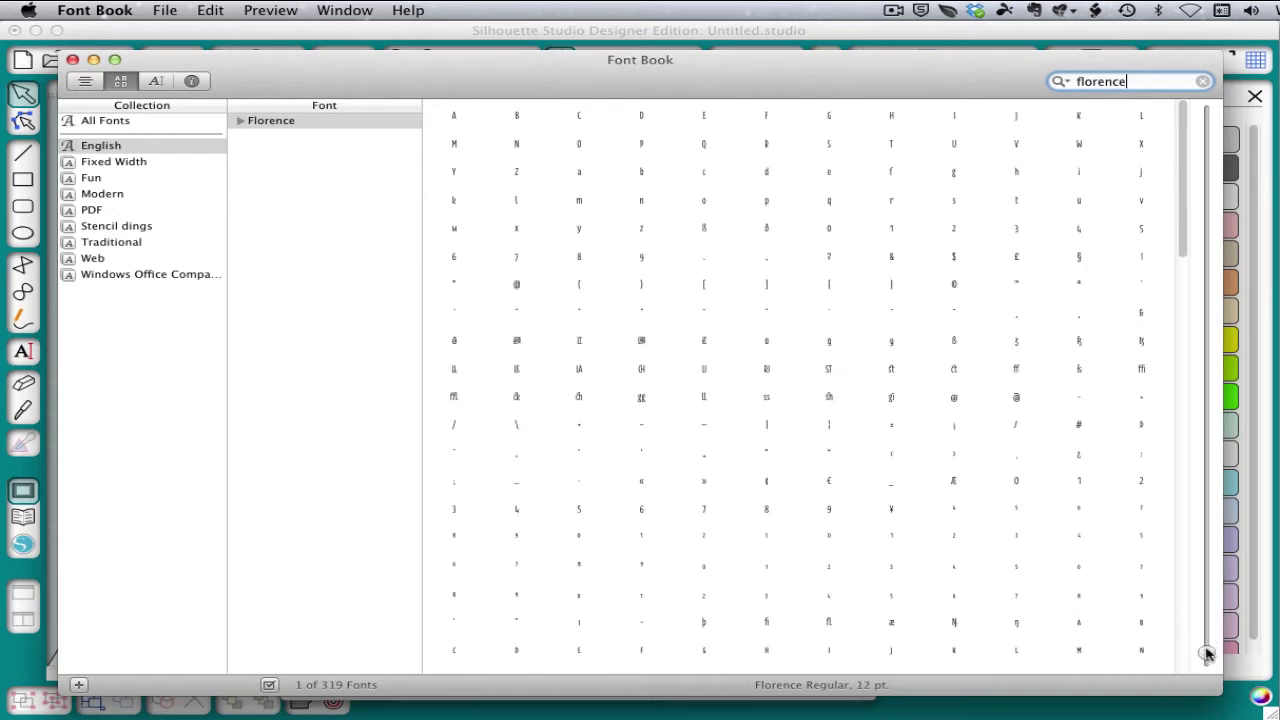
left_click_drag(1184, 258, 1188, 477)
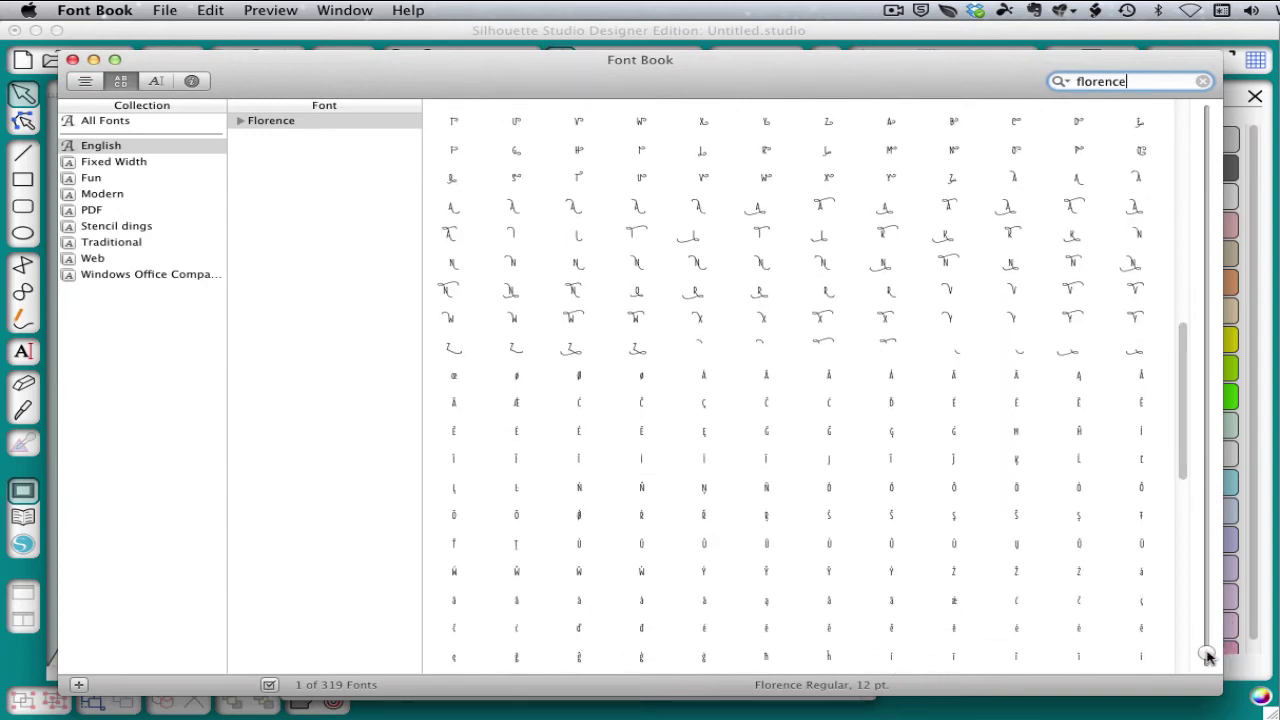
left_click_drag(1207, 653, 1207, 618)
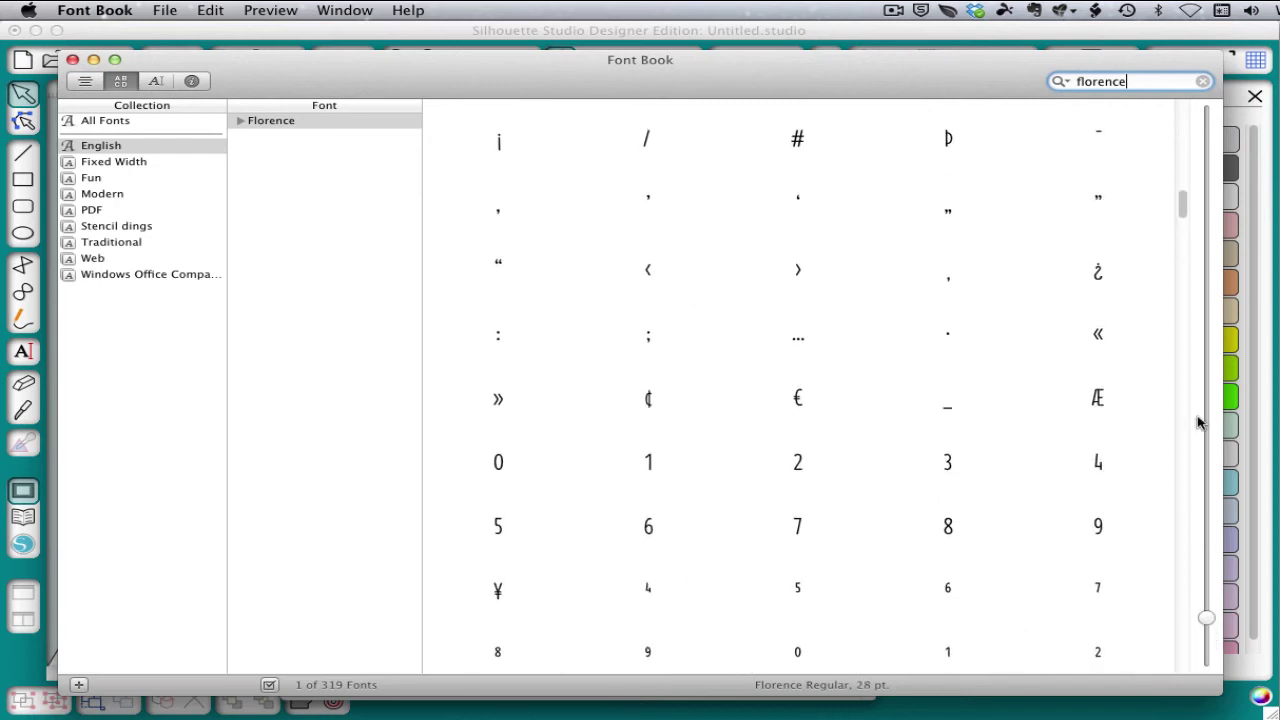
left_click_drag(1178, 210, 1170, 356)
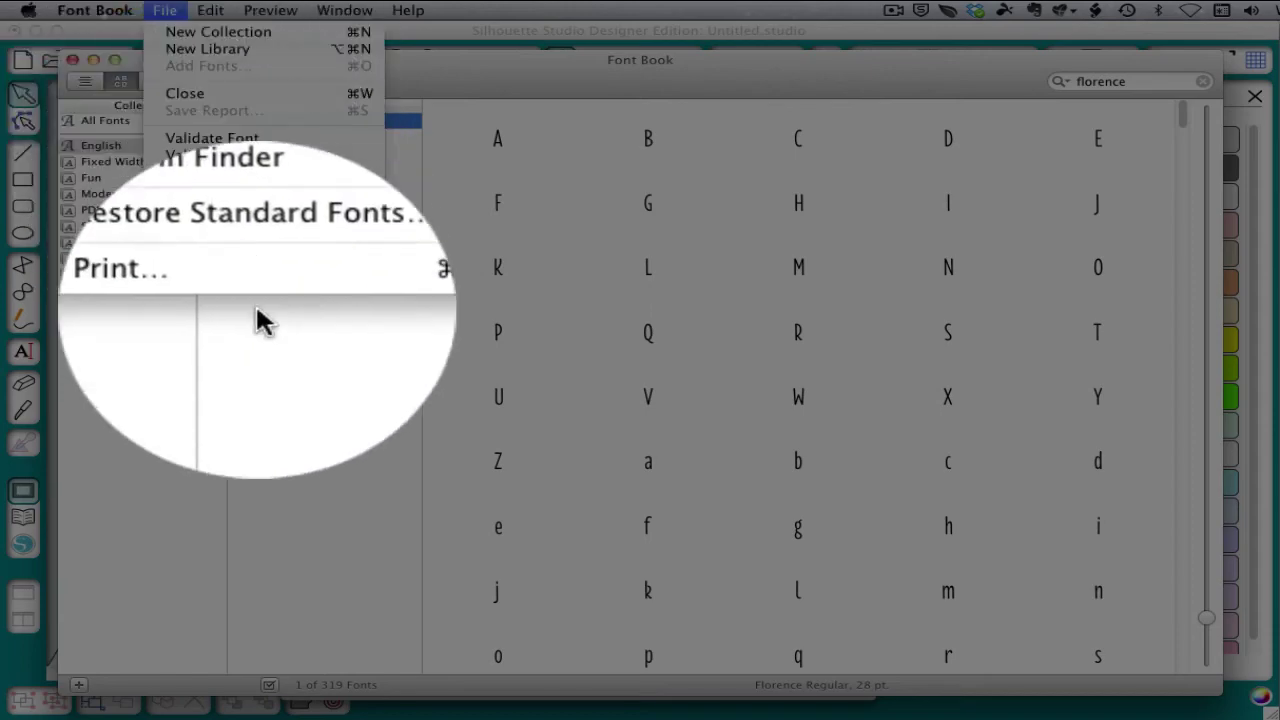
Print Florence as a repertoire glyph grid, limited to page 3
left_click(262, 301)
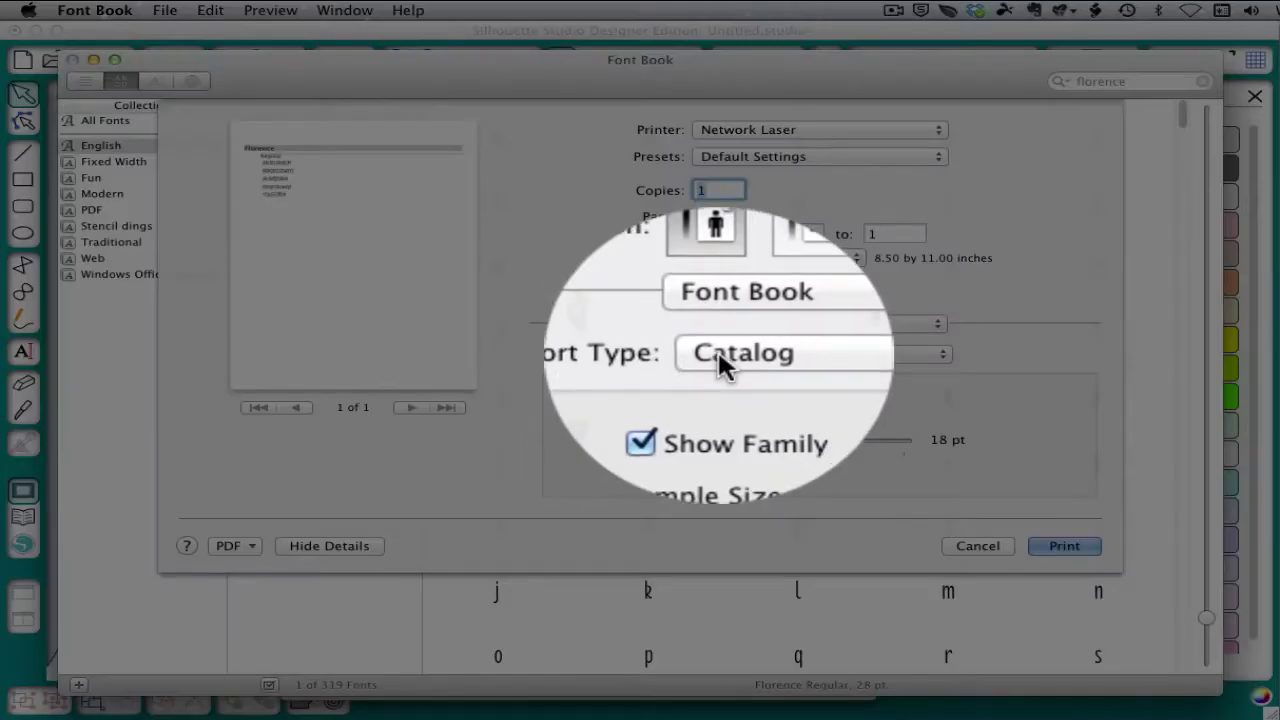
left_click(720, 354)
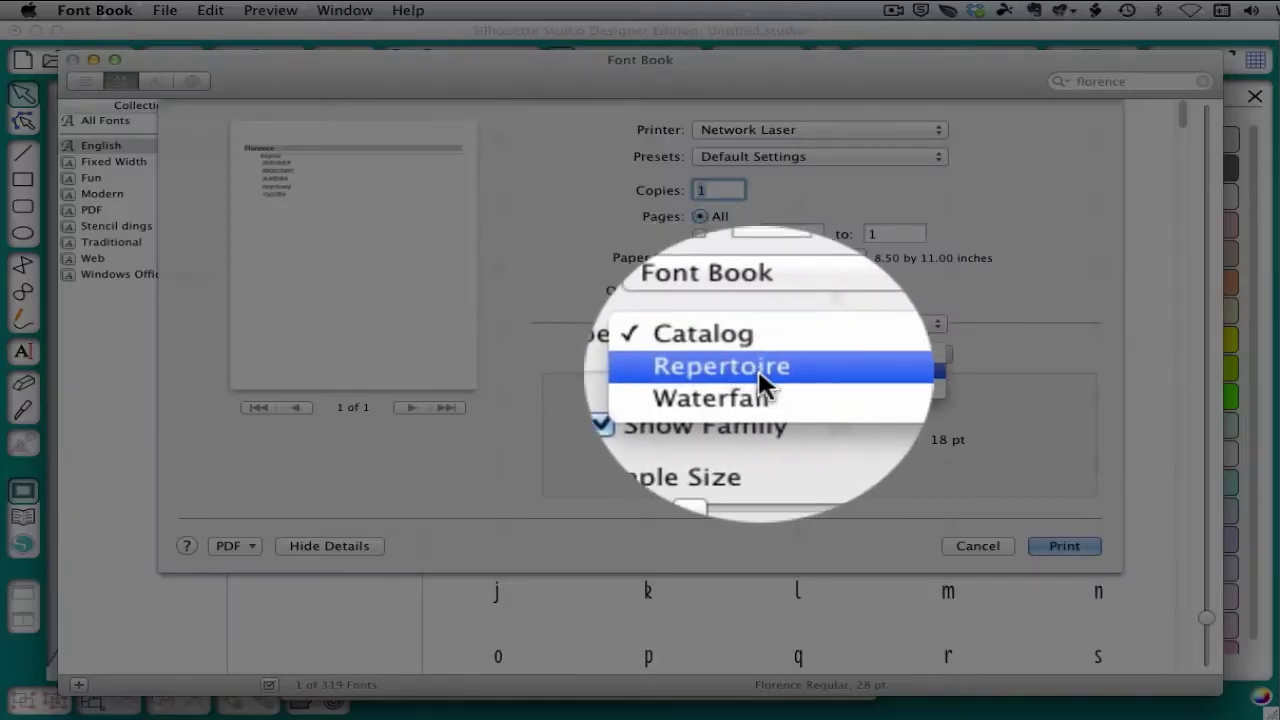
left_click(760, 373)
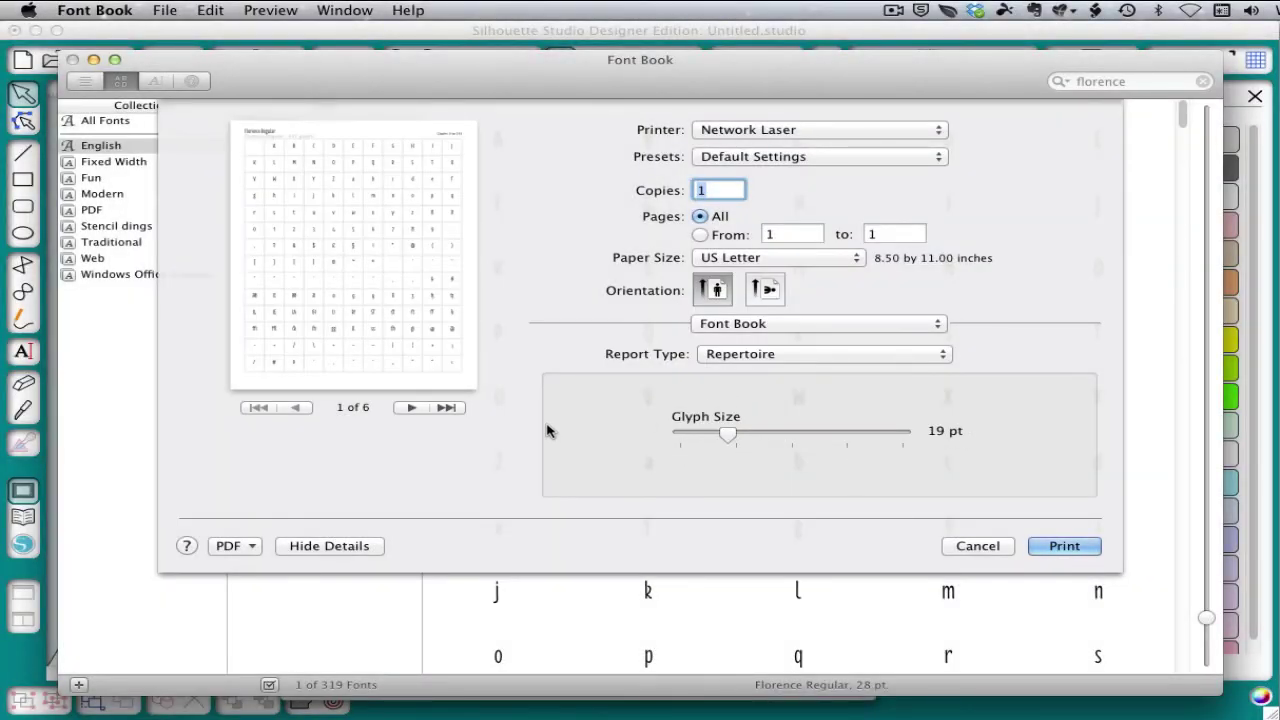
left_click(415, 409)
left_click(415, 409)
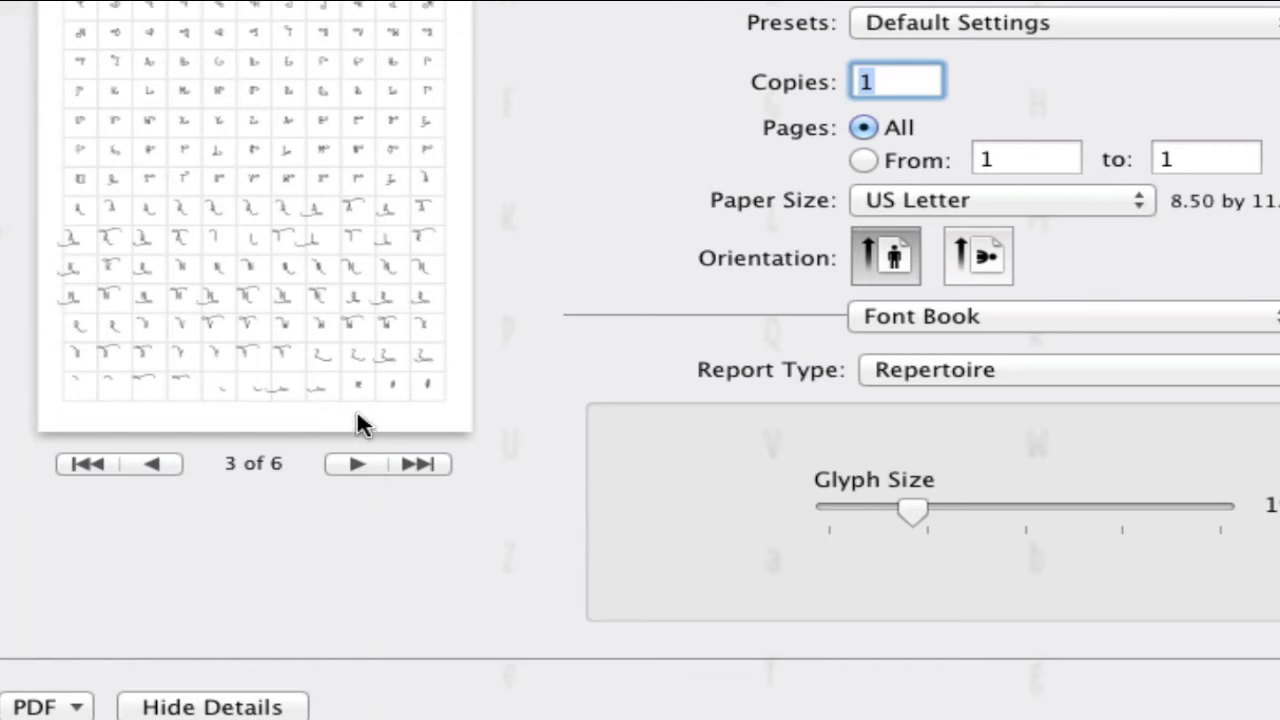
left_click(862, 161)
left_click(980, 160)
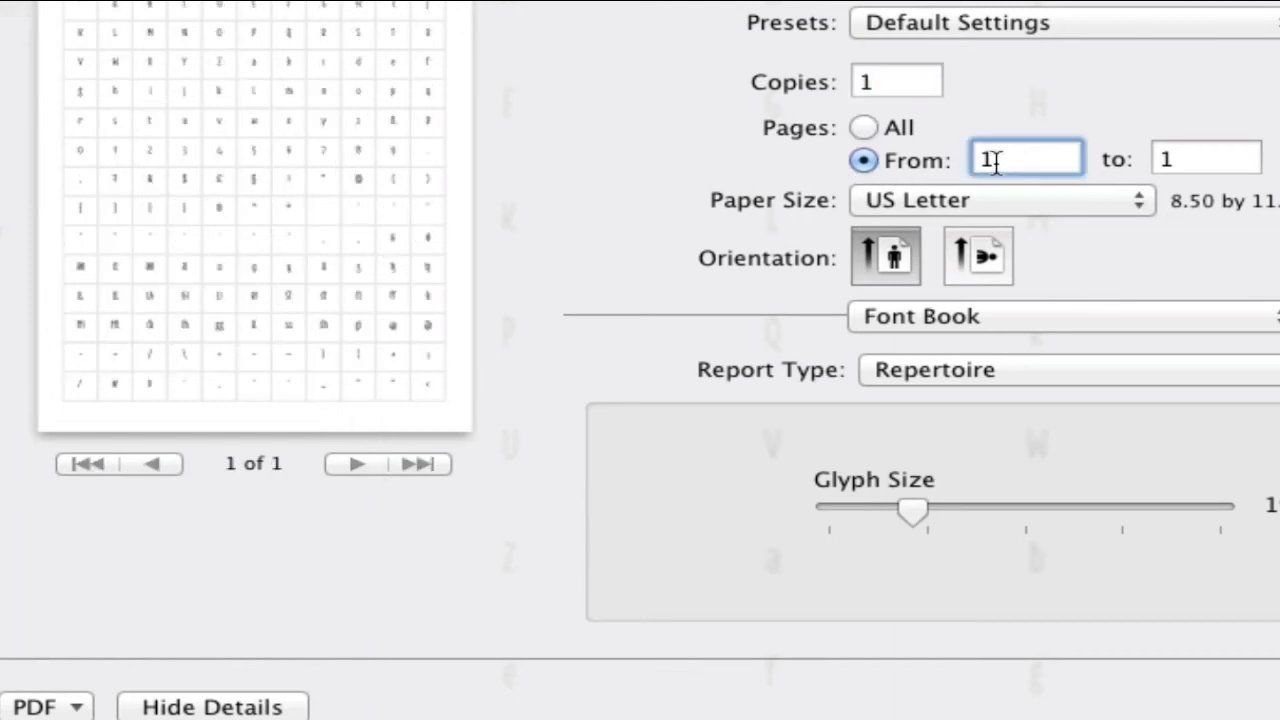
type("3")
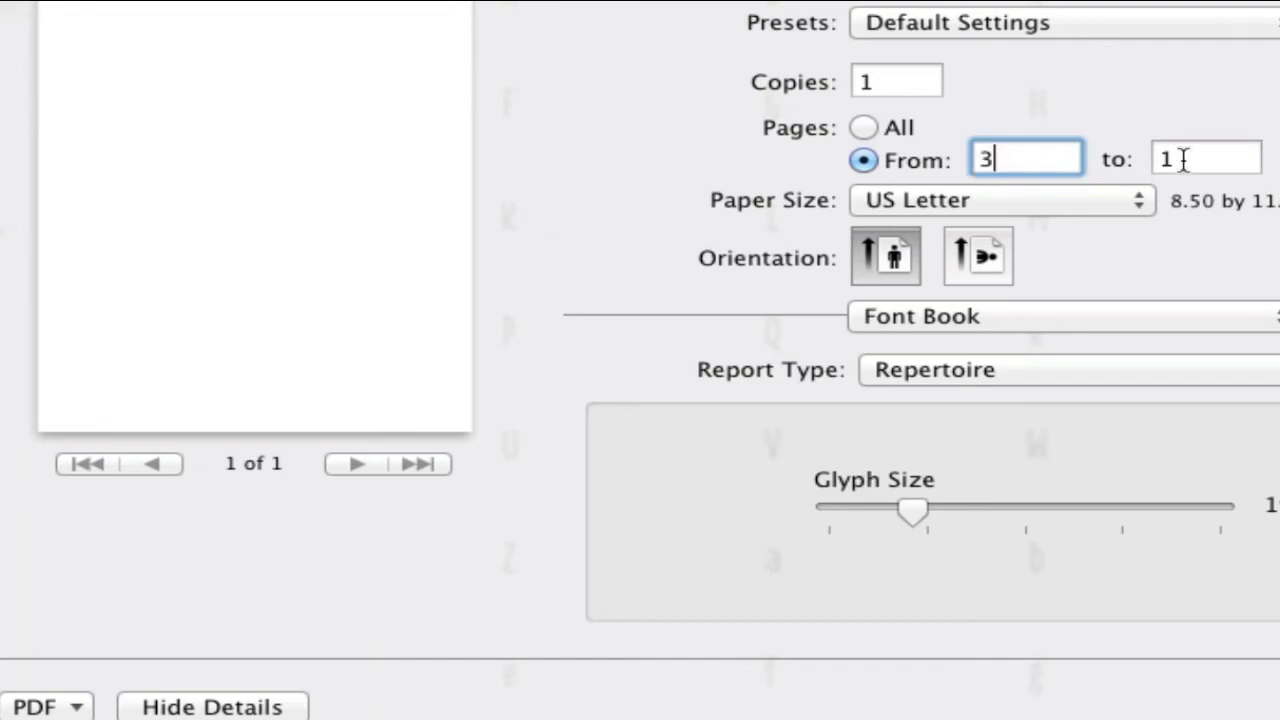
key("Tab")
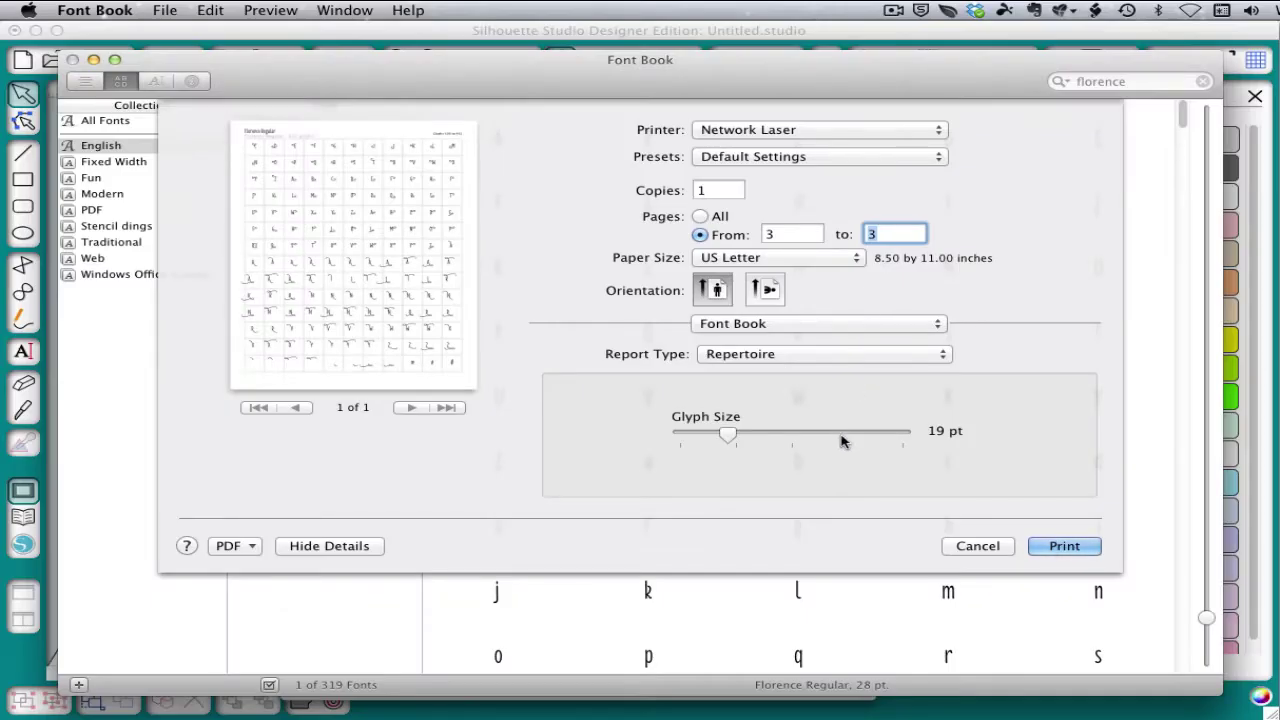
Save the printout as PDF 'Florence p3' in Documents
left_click(243, 548)
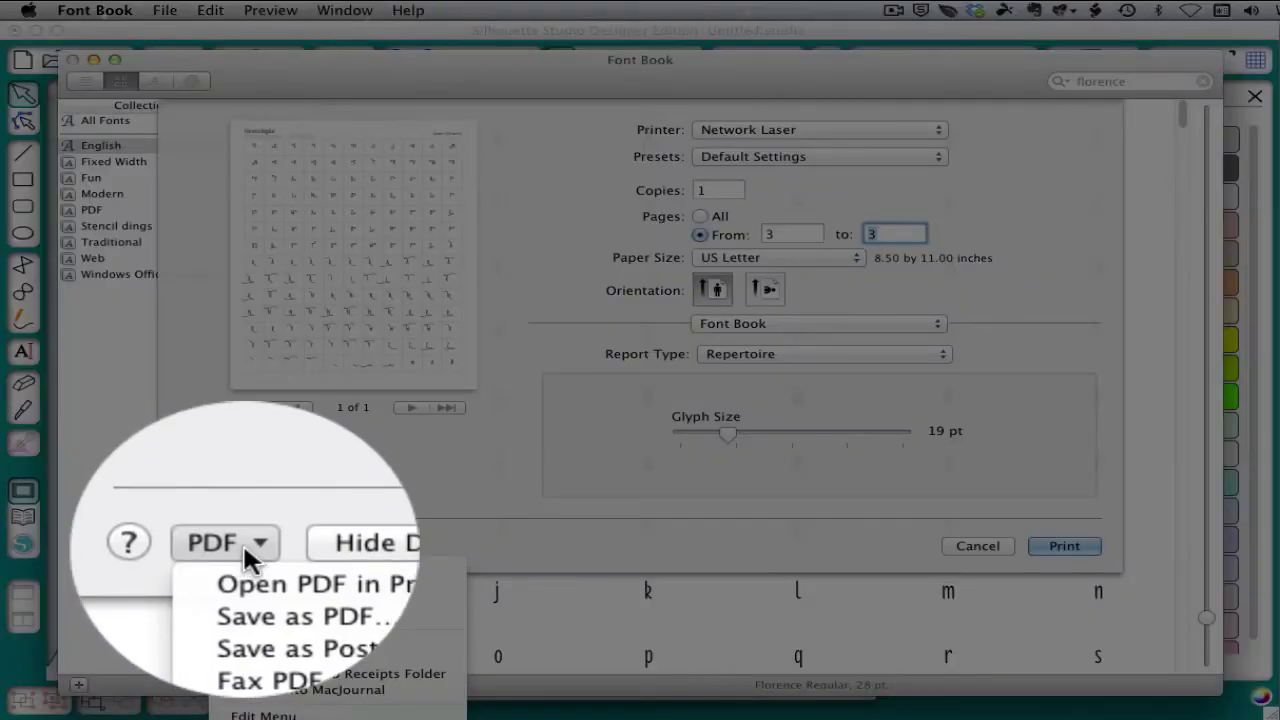
left_click(266, 588)
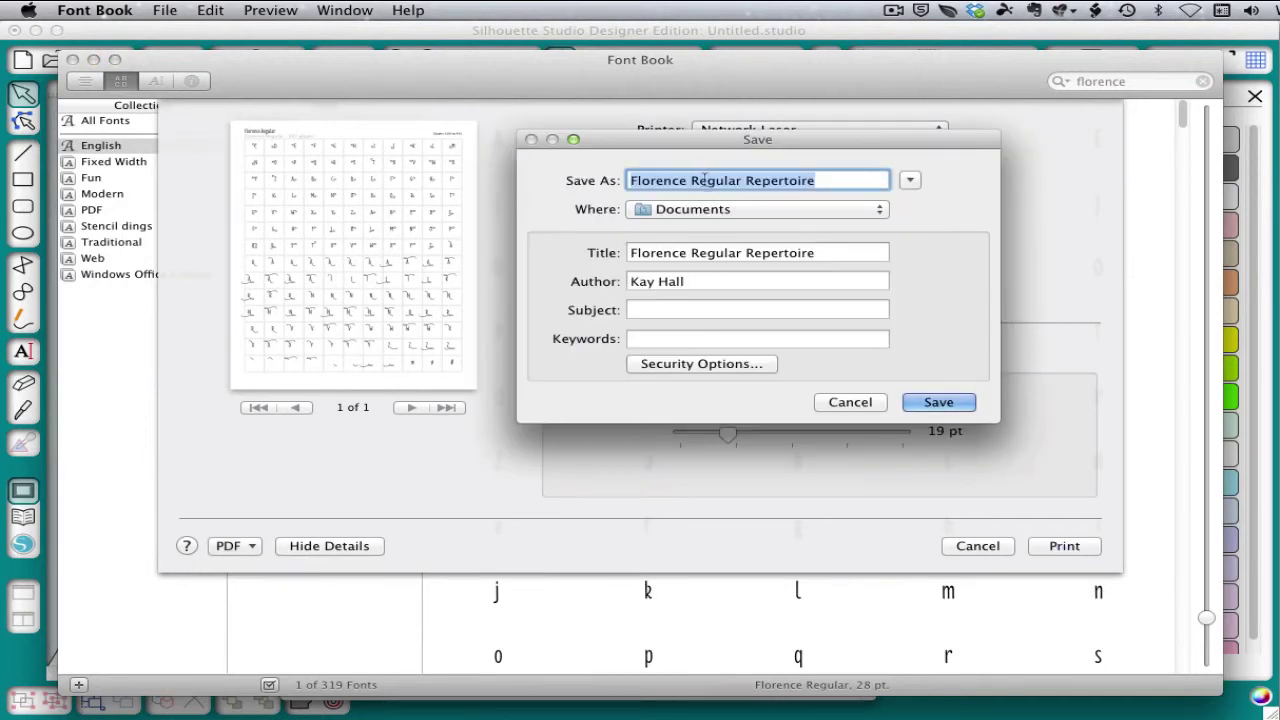
left_click_drag(688, 181, 830, 188)
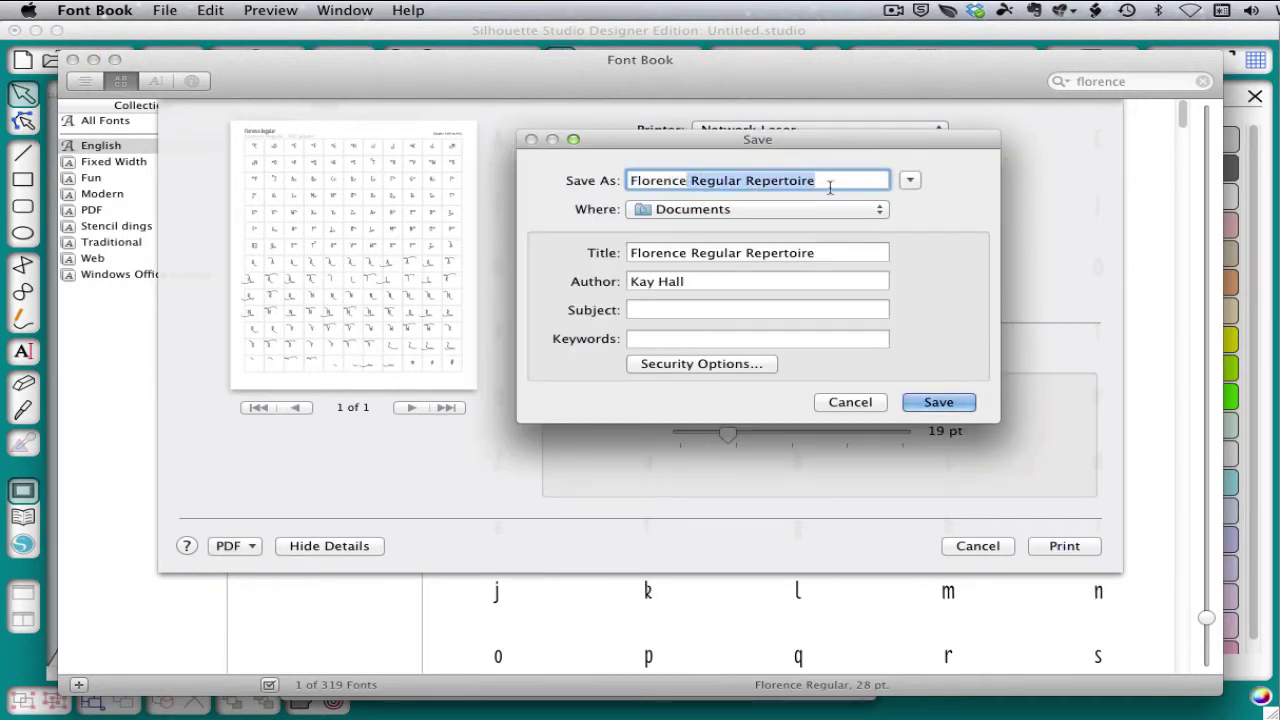
type("p3")
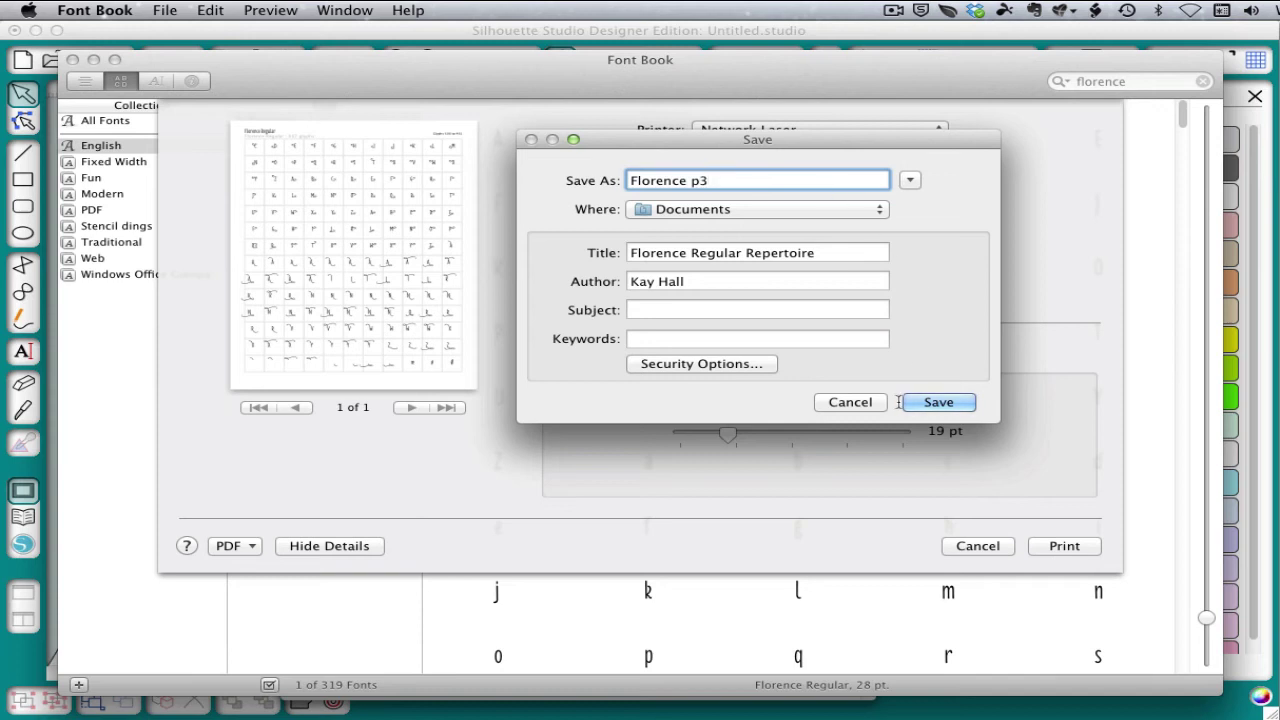
left_click(930, 402)
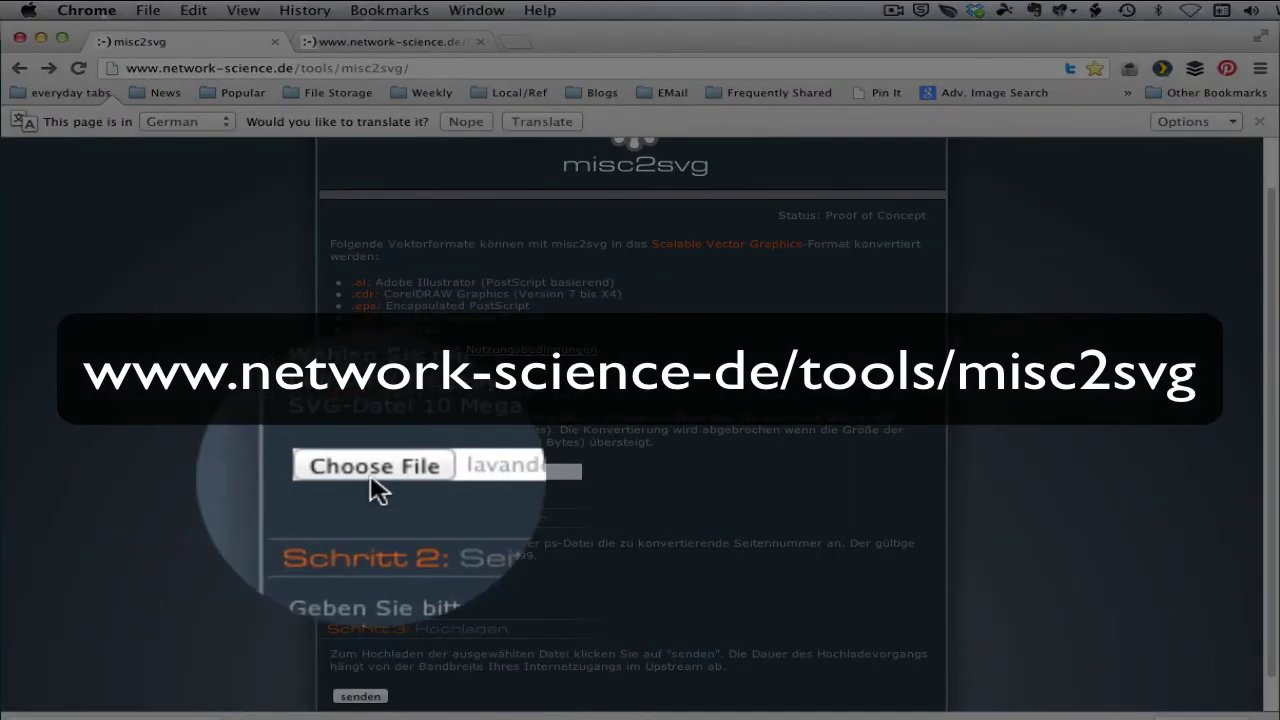
Upload the Florence p3 PDF to misc2svg and open the converted SVG
left_click(370, 474)
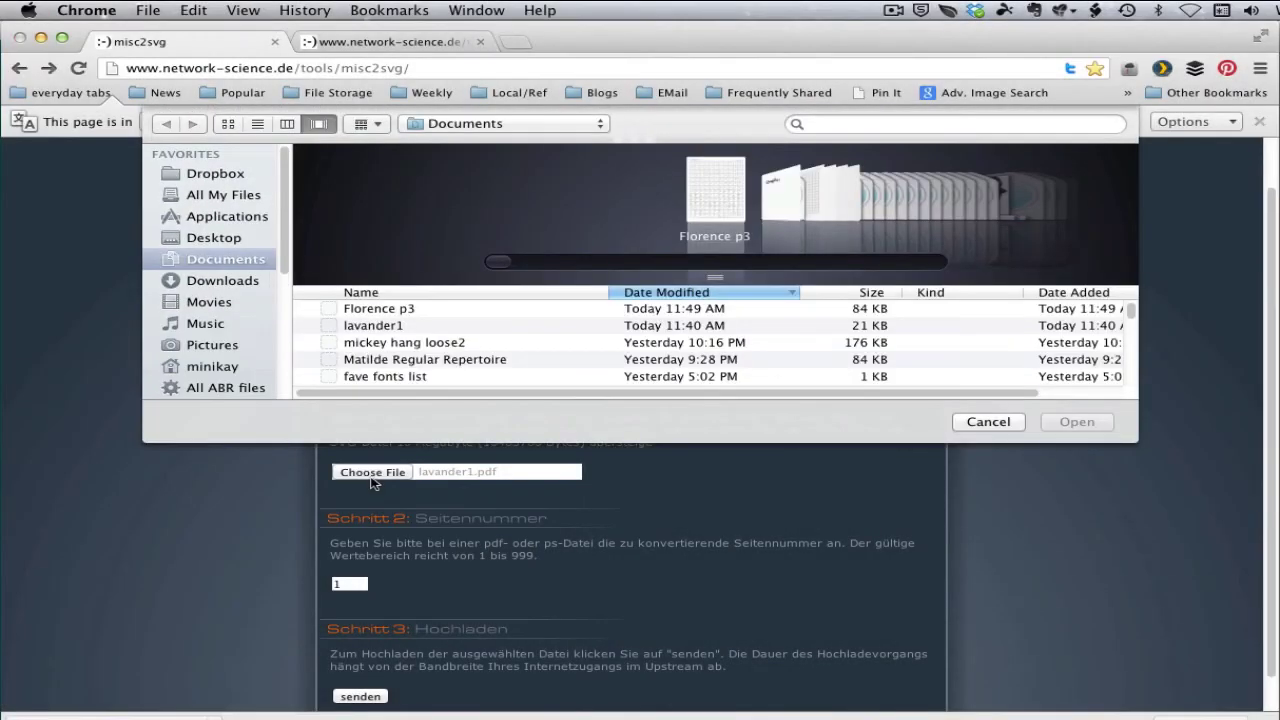
left_click(395, 314)
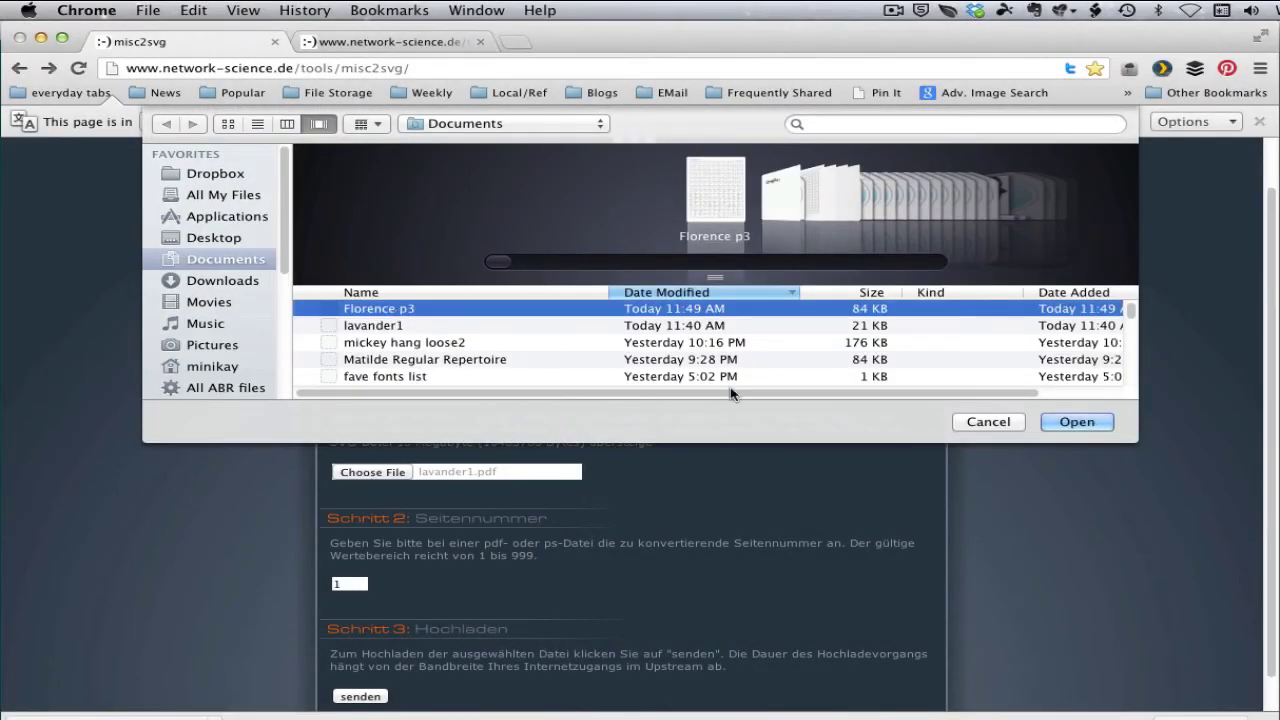
left_click(1075, 423)
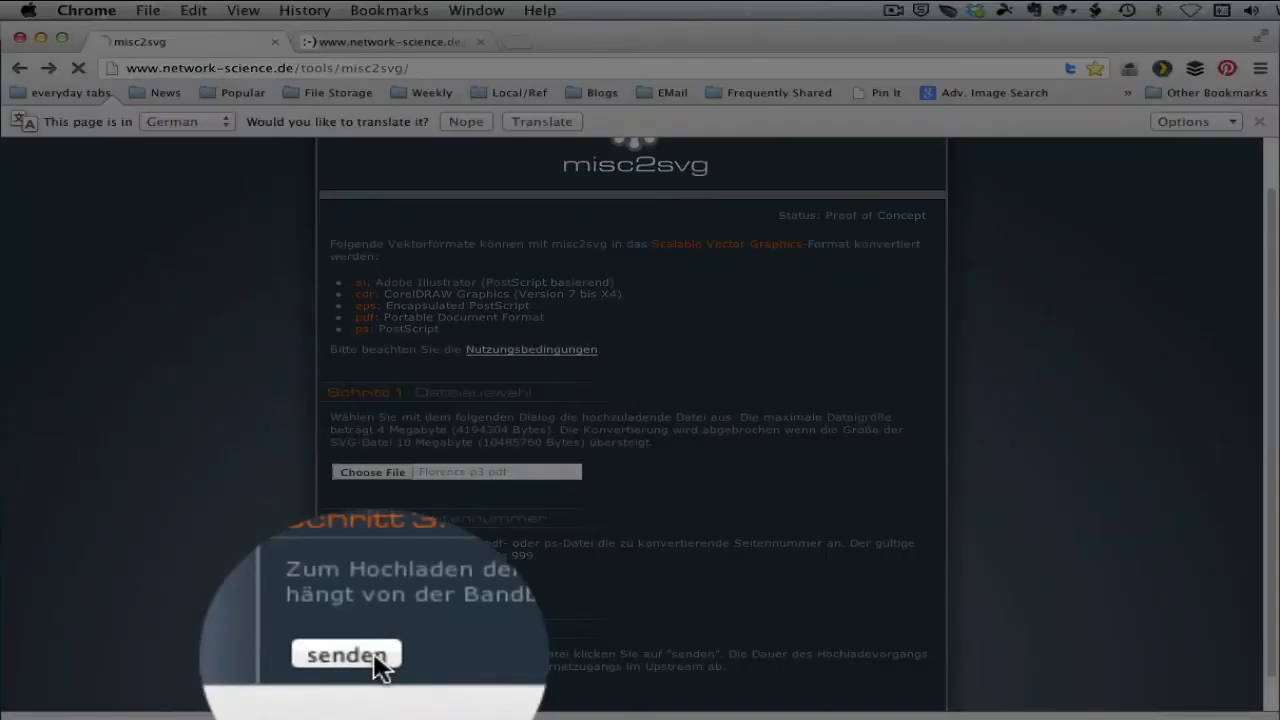
left_click(378, 700)
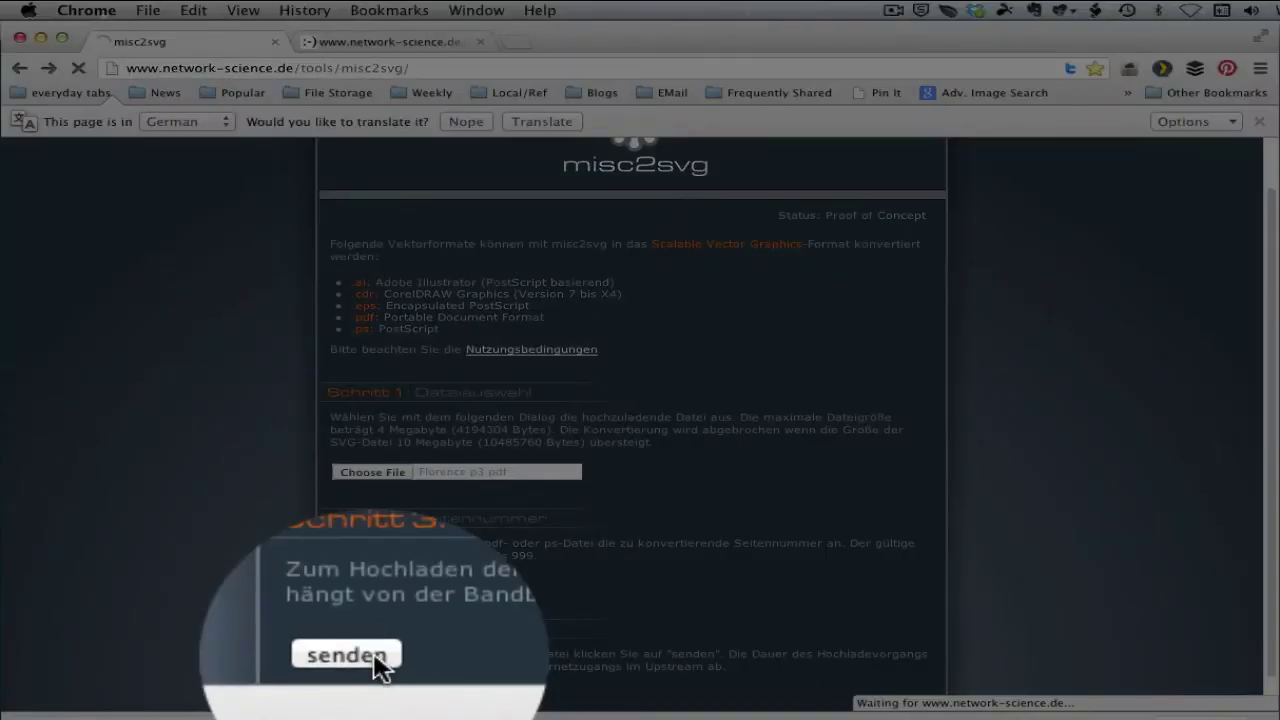
left_click(445, 293)
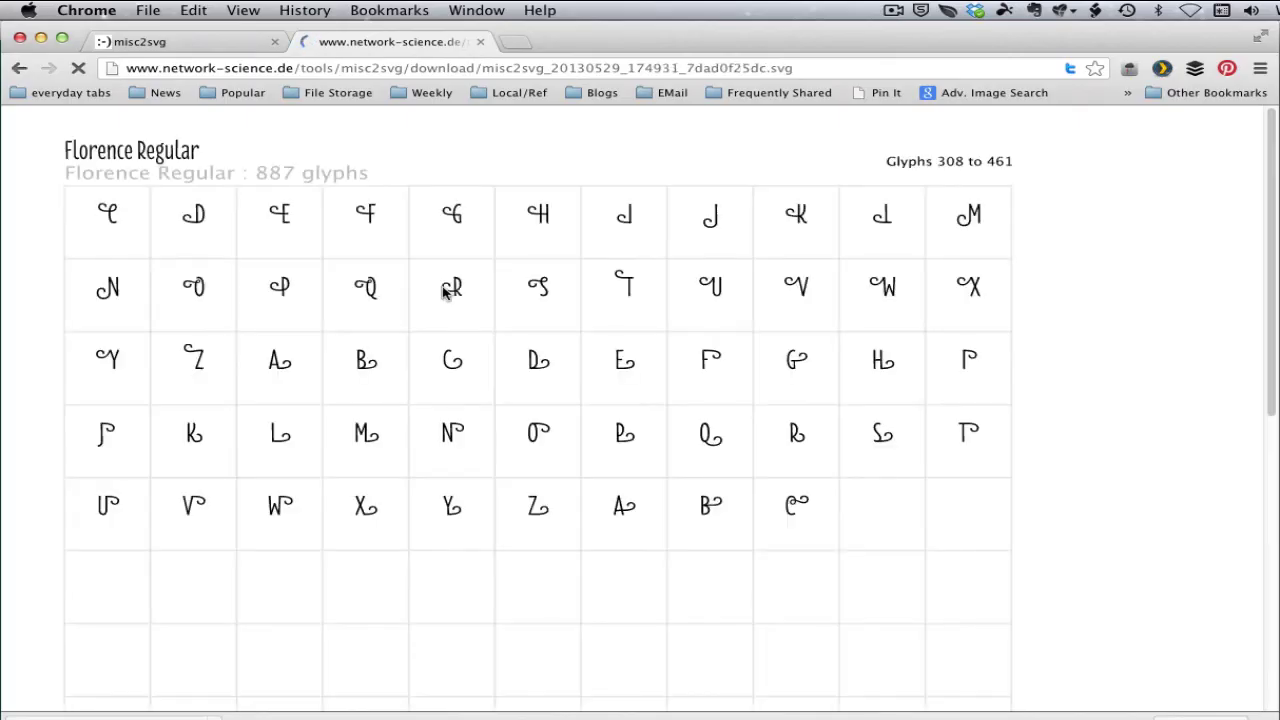
Save the converted SVG page to Downloads as florencep3.svg
scroll(894, 491, "down", 1)
scroll(894, 491, "down", 1)
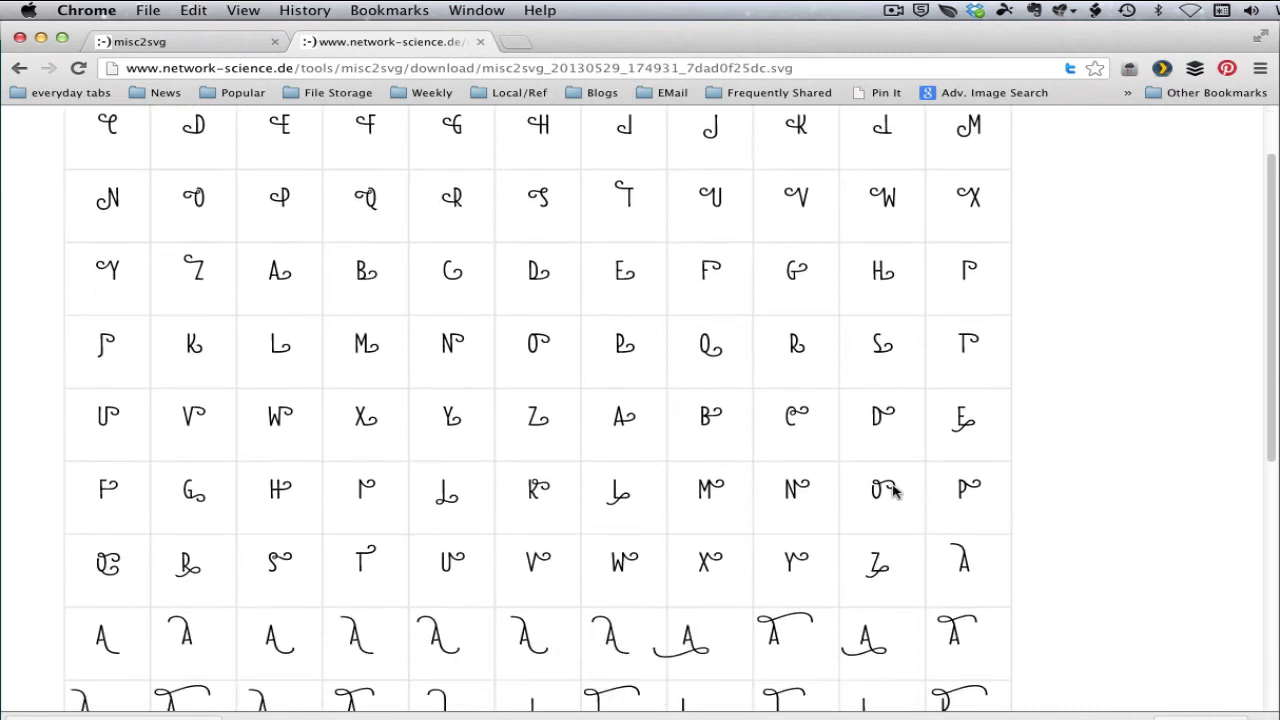
scroll(894, 491, "down", 2)
scroll(890, 495, "down", 1)
scroll(890, 495, "down", 1)
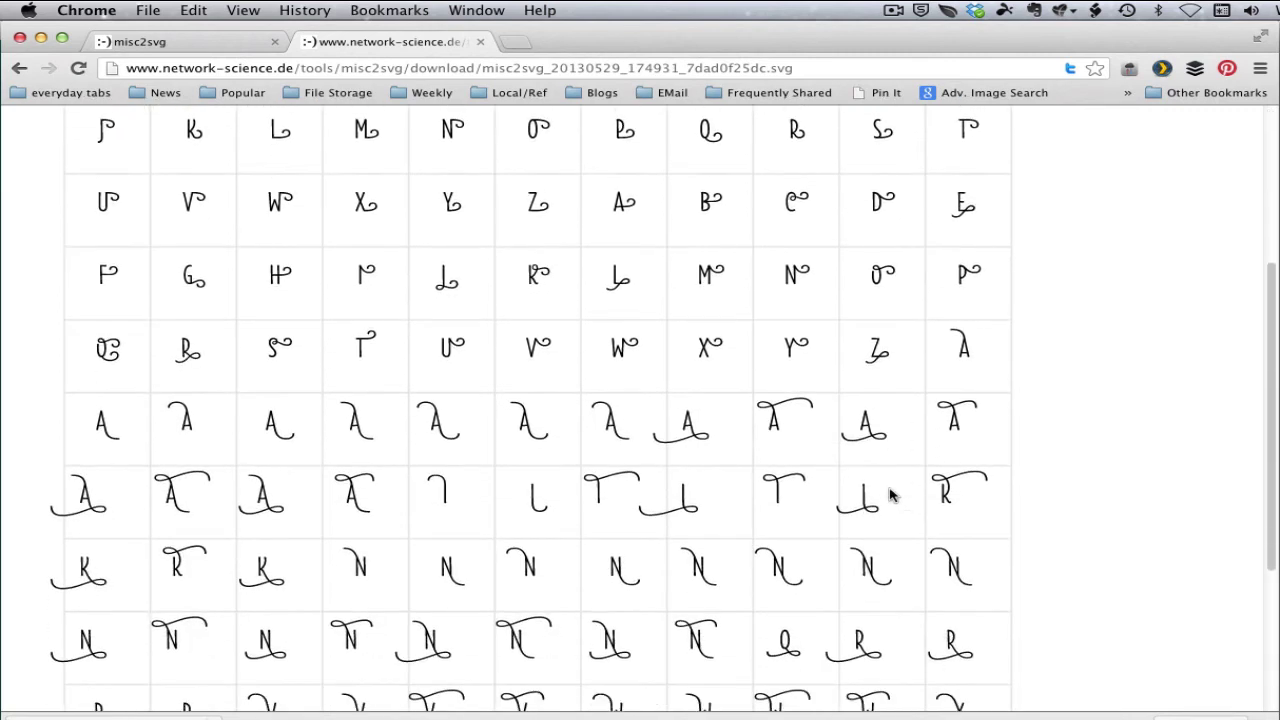
right_click(1038, 351)
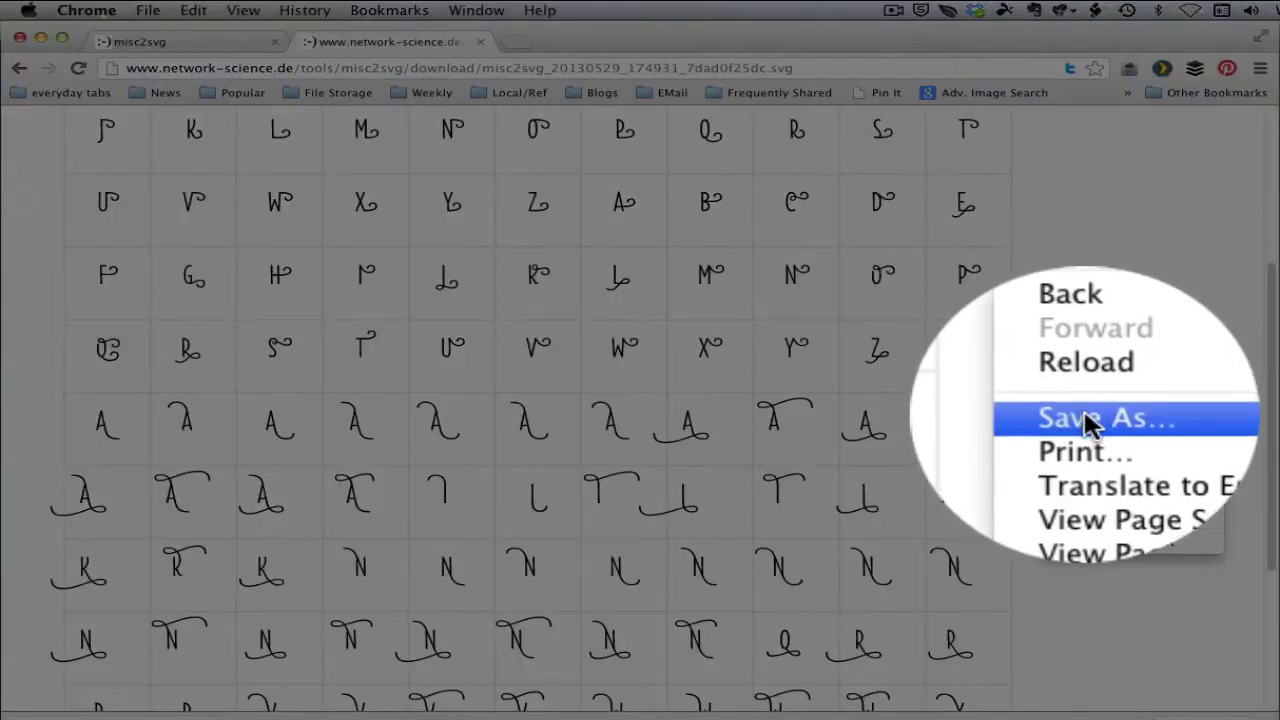
left_click(1084, 412)
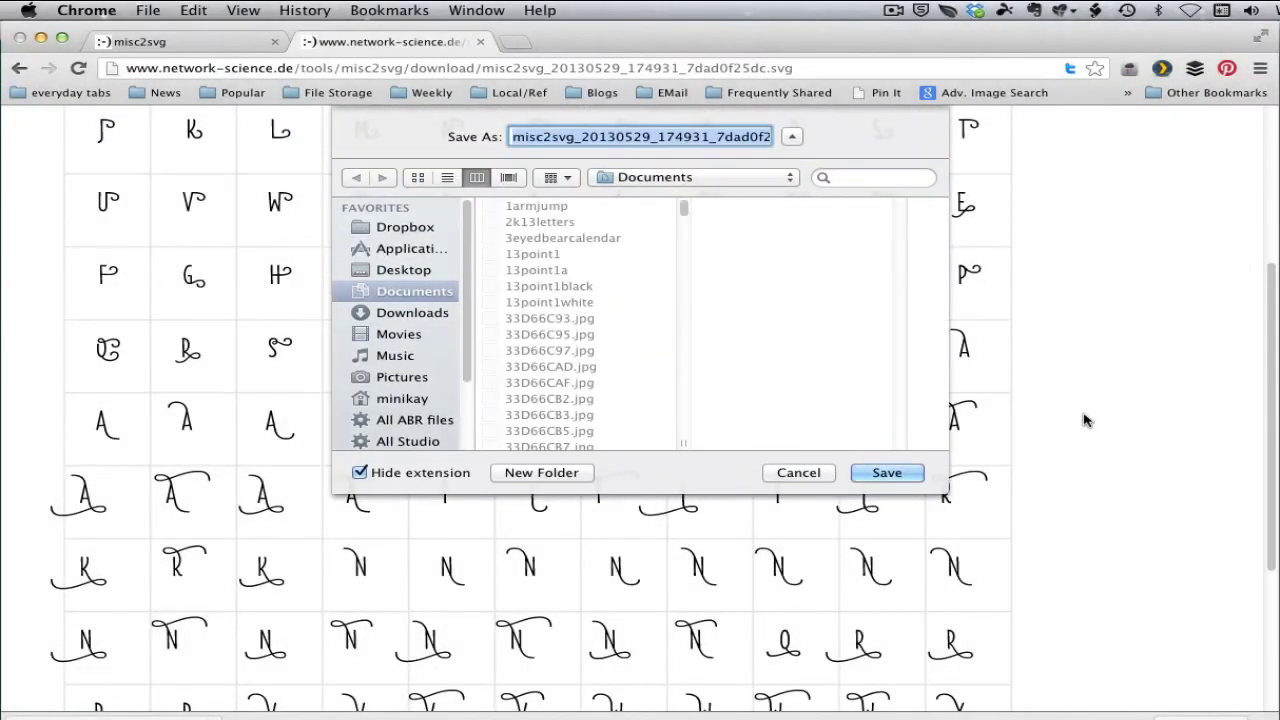
type("flore")
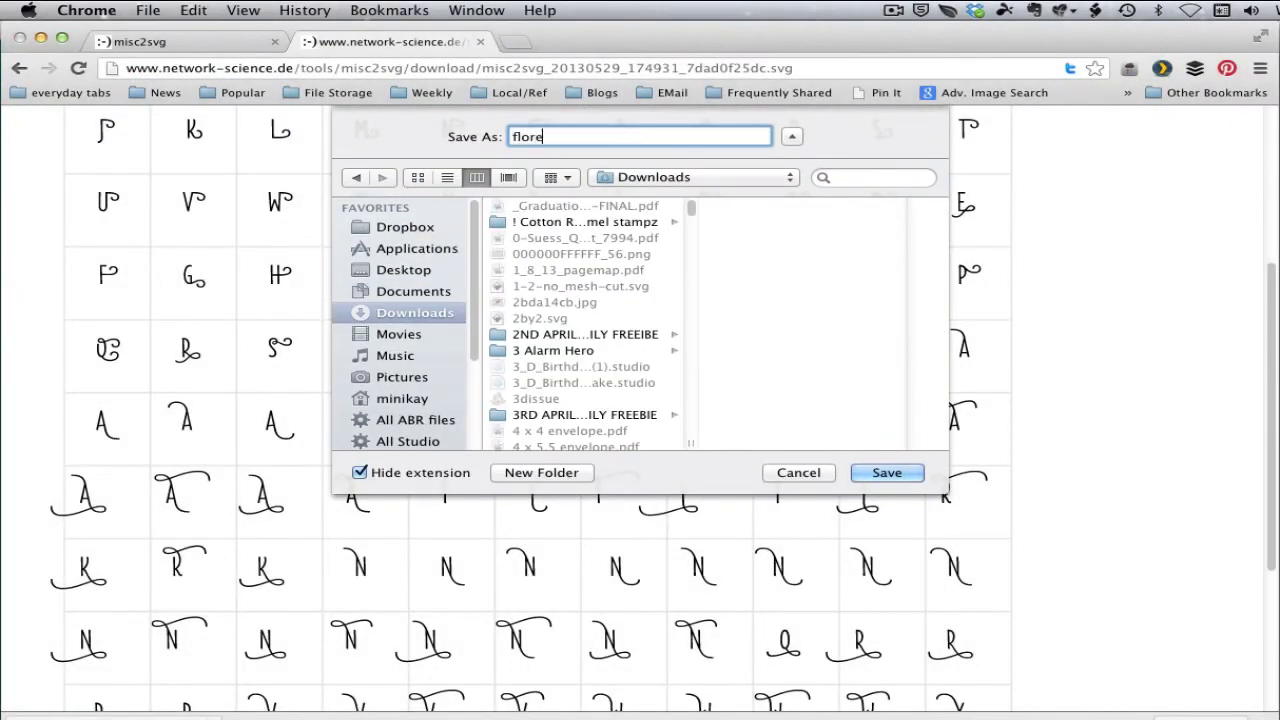
type("ncep3")
type(".svg")
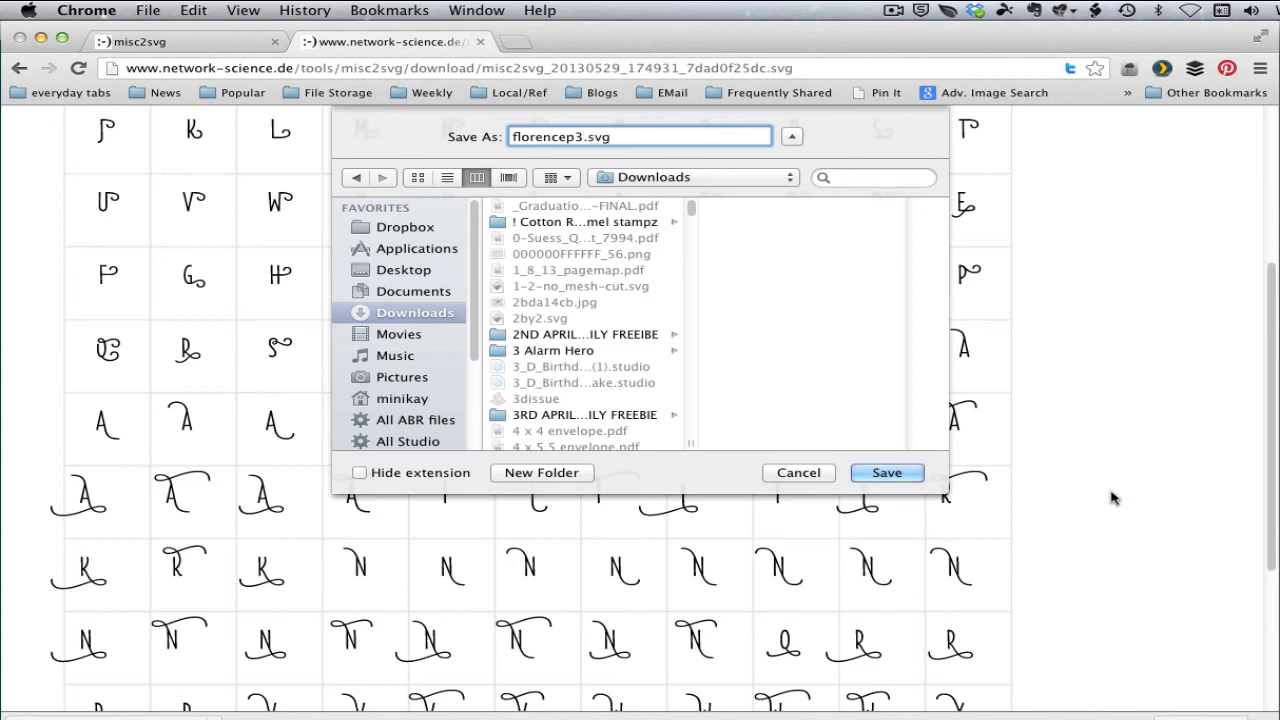
left_click(886, 474)
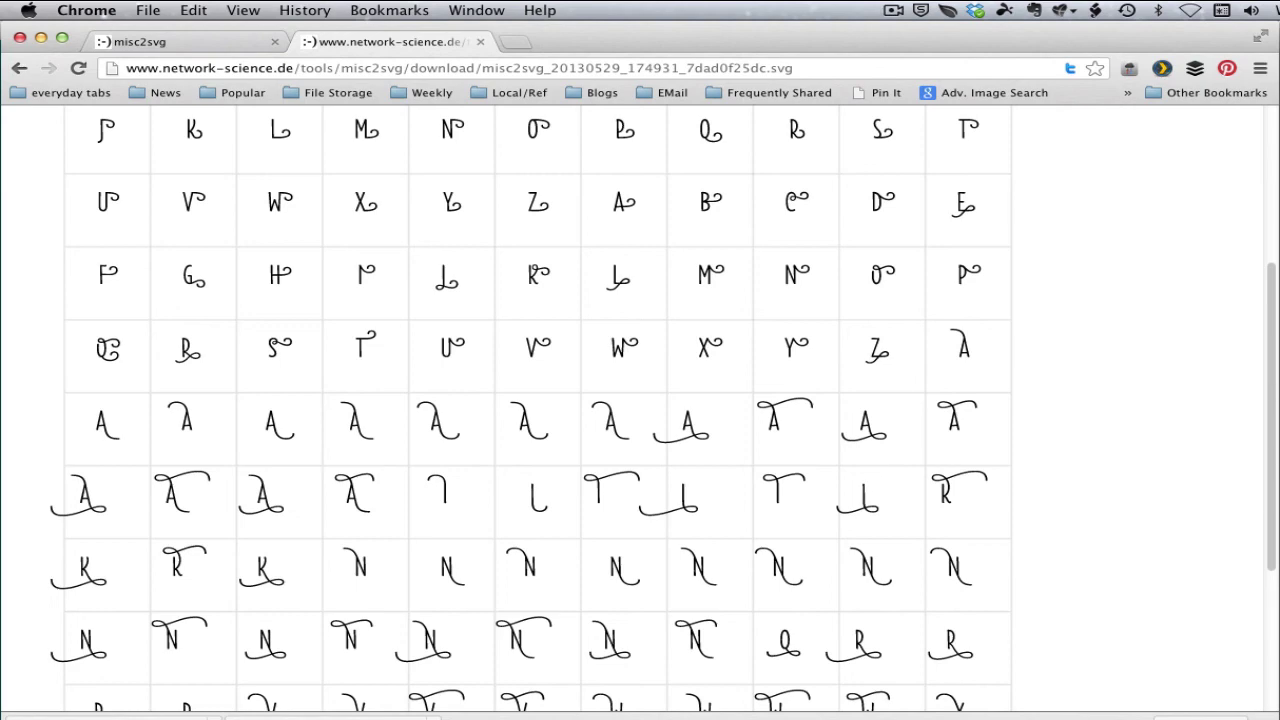
Open florencep3.svg past the security warning and drag the glyph sheet up and left
scroll(880, 600, "down", 1)
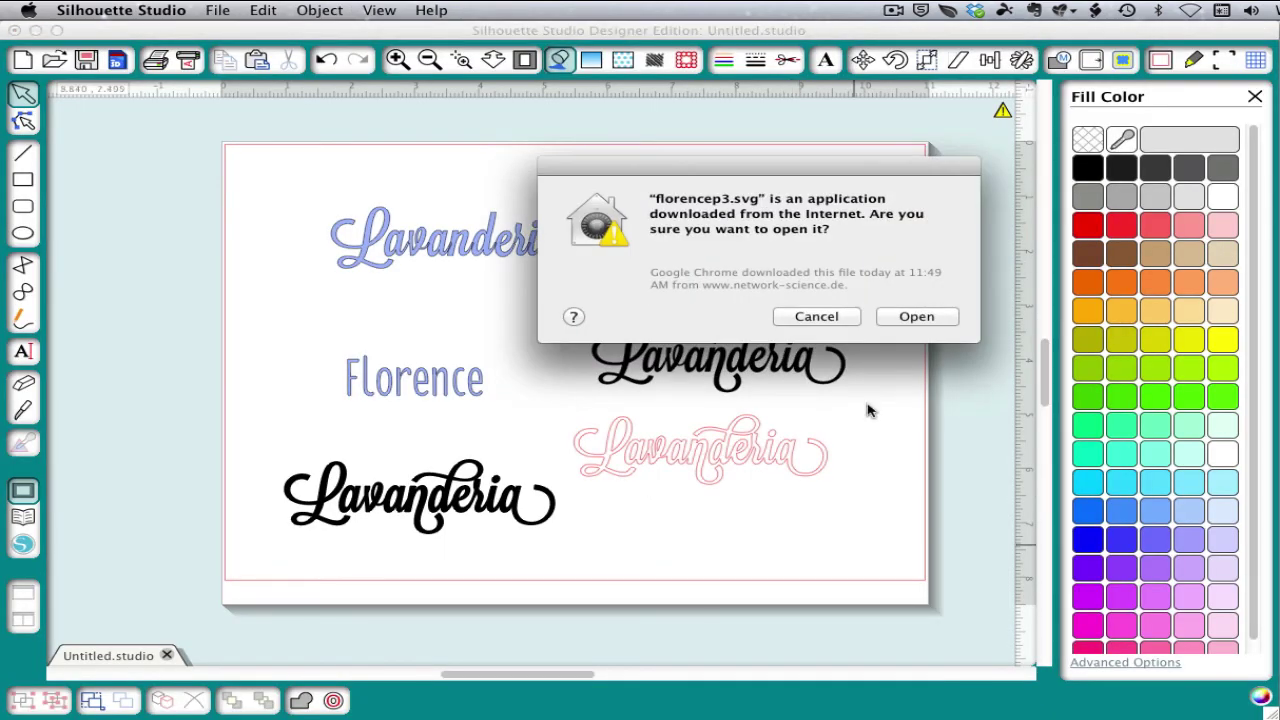
left_click(928, 320)
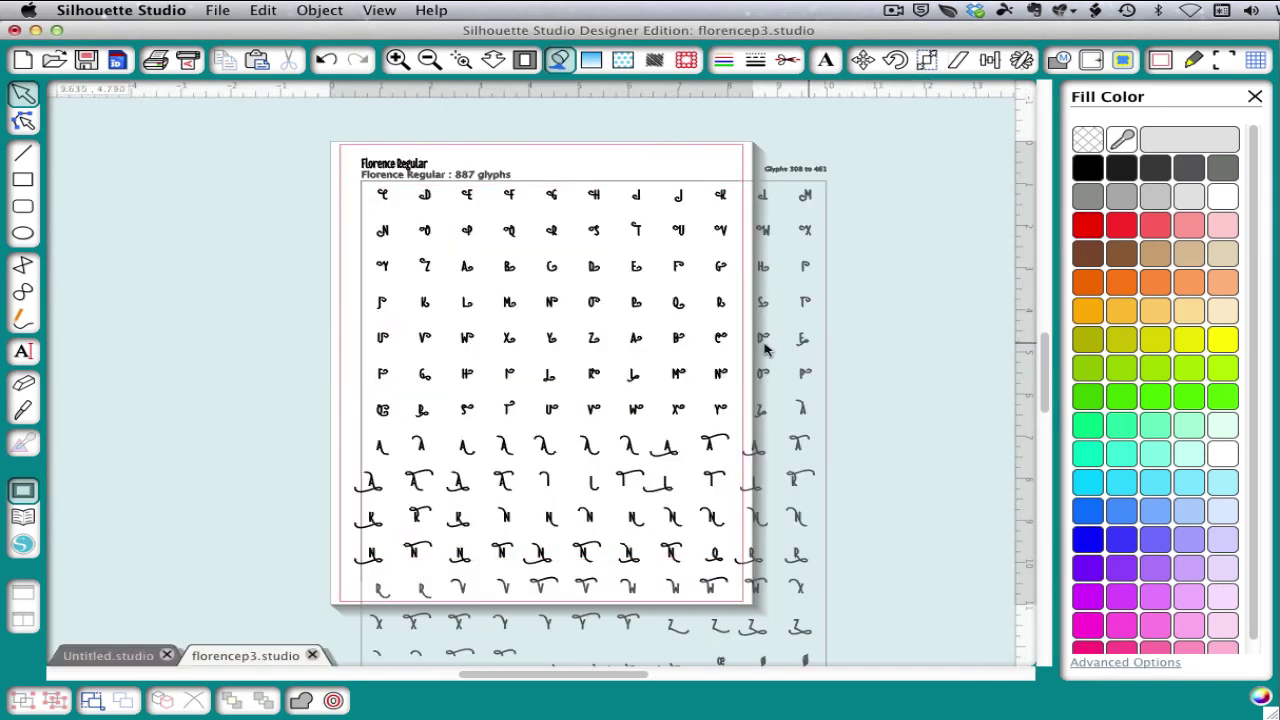
left_click_drag(676, 345, 628, 293)
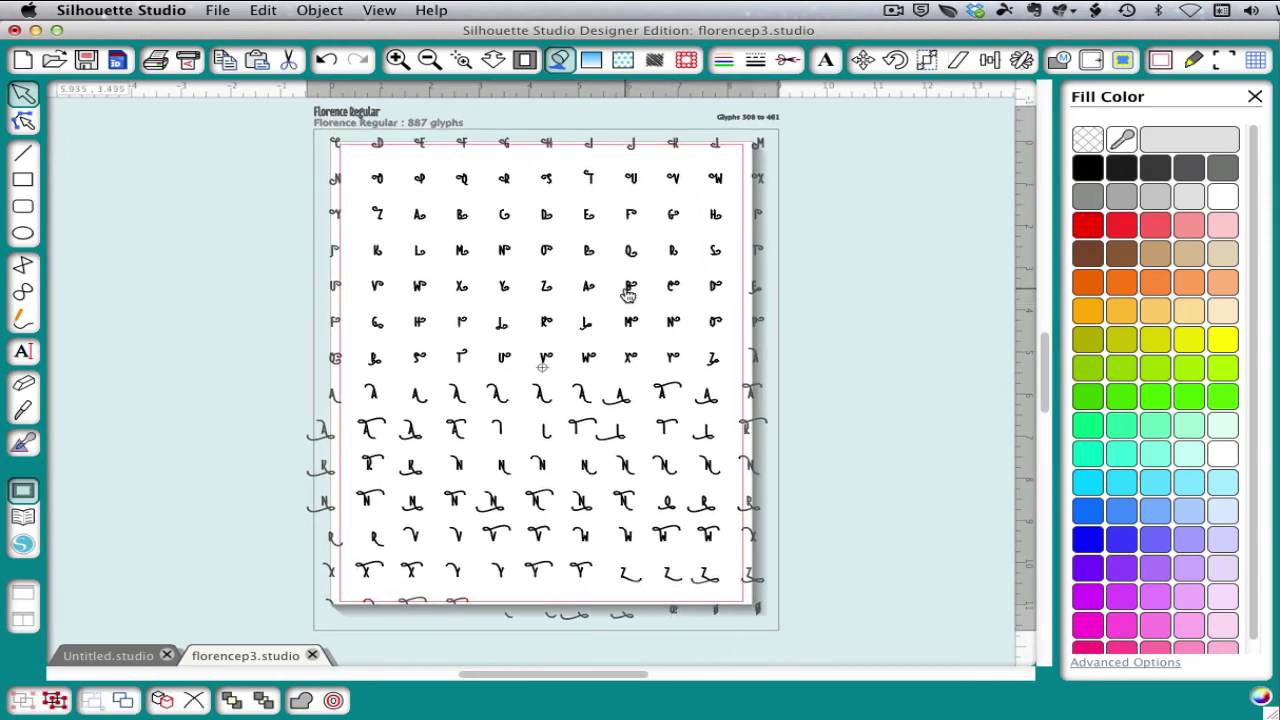
left_click(397, 60)
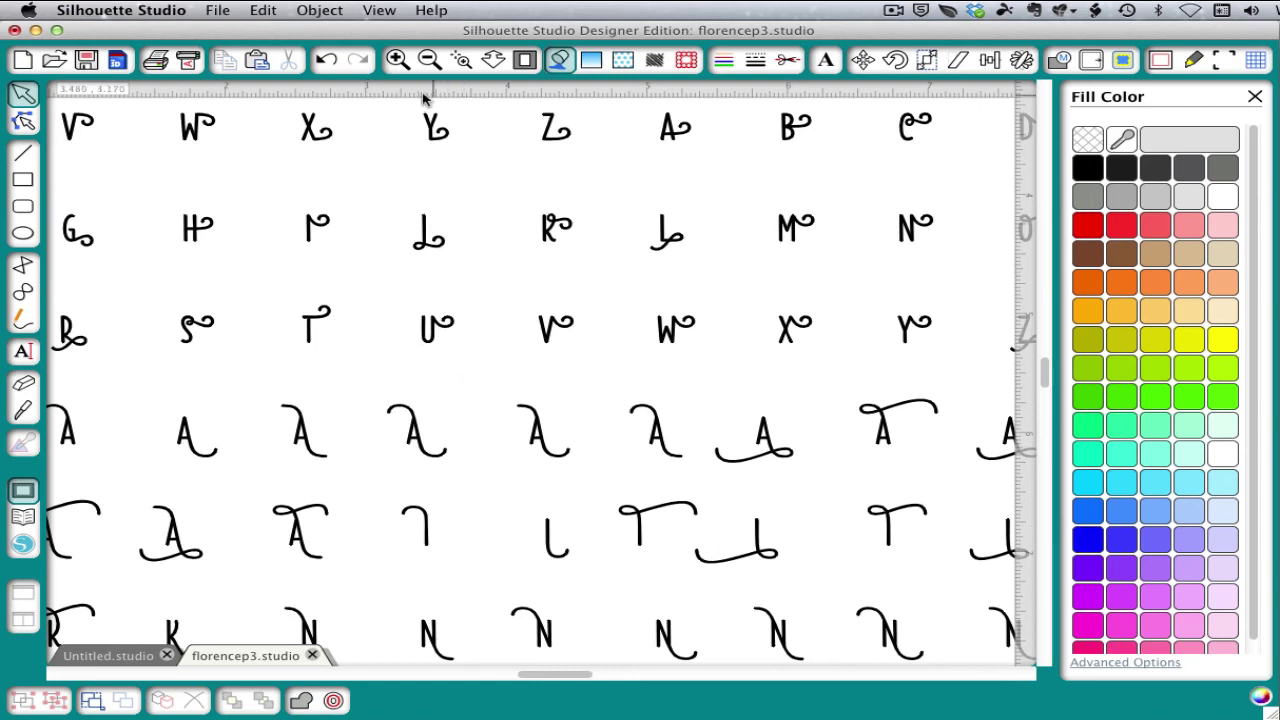
left_click(399, 61)
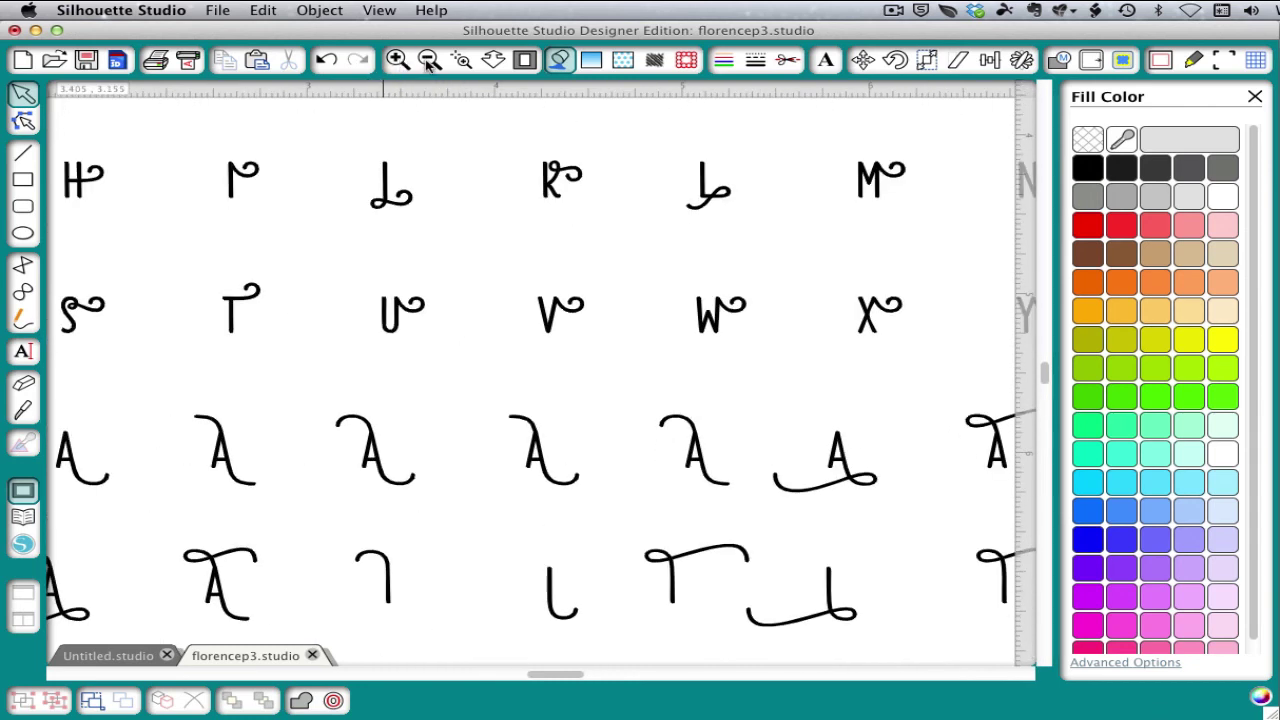
left_click(428, 61)
left_click(428, 61)
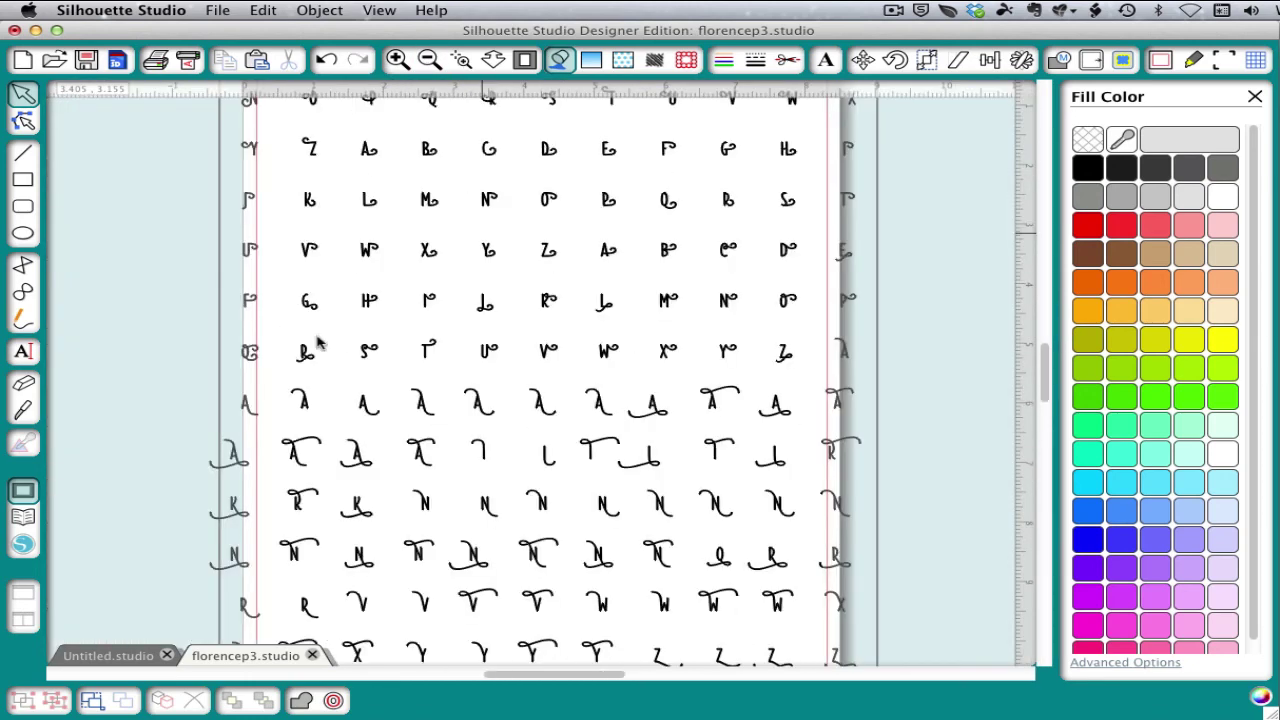
Set the whole florencep3 glyph sheet to Cut in the Cut Style panel, then deselect it
left_click(363, 515)
left_click(788, 62)
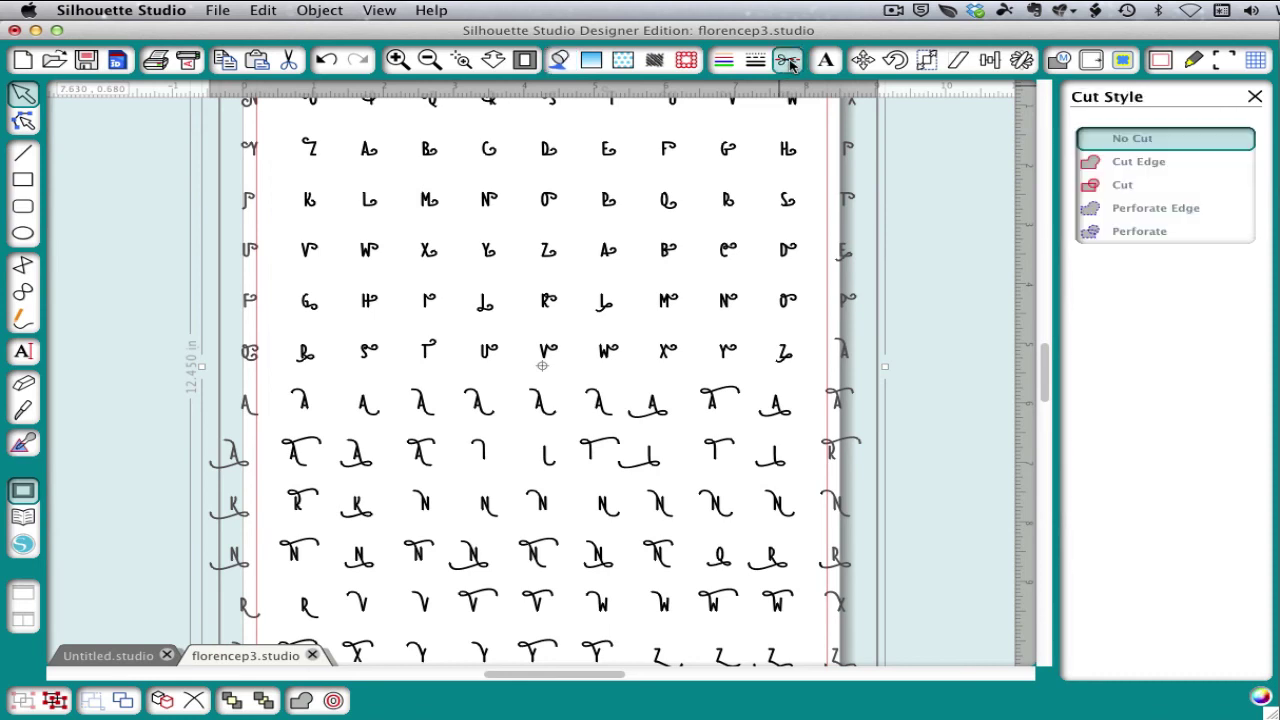
left_click(1093, 190)
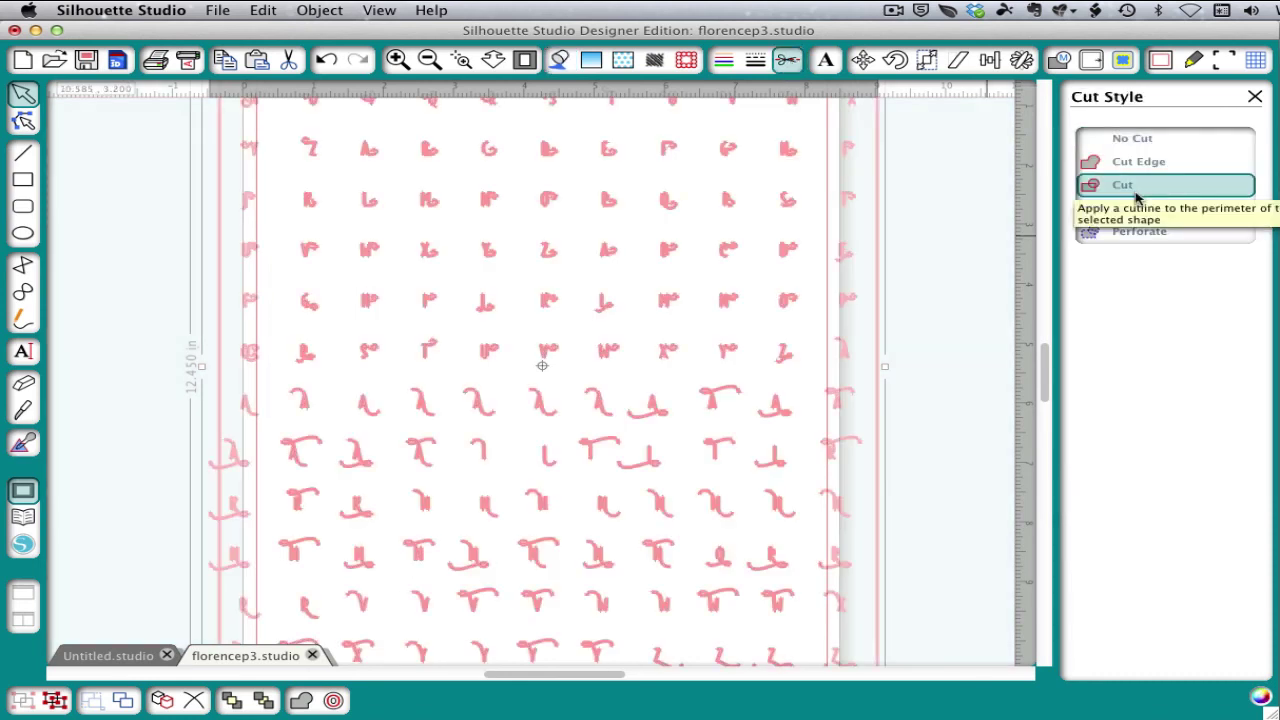
left_click_drag(1043, 368, 1046, 333)
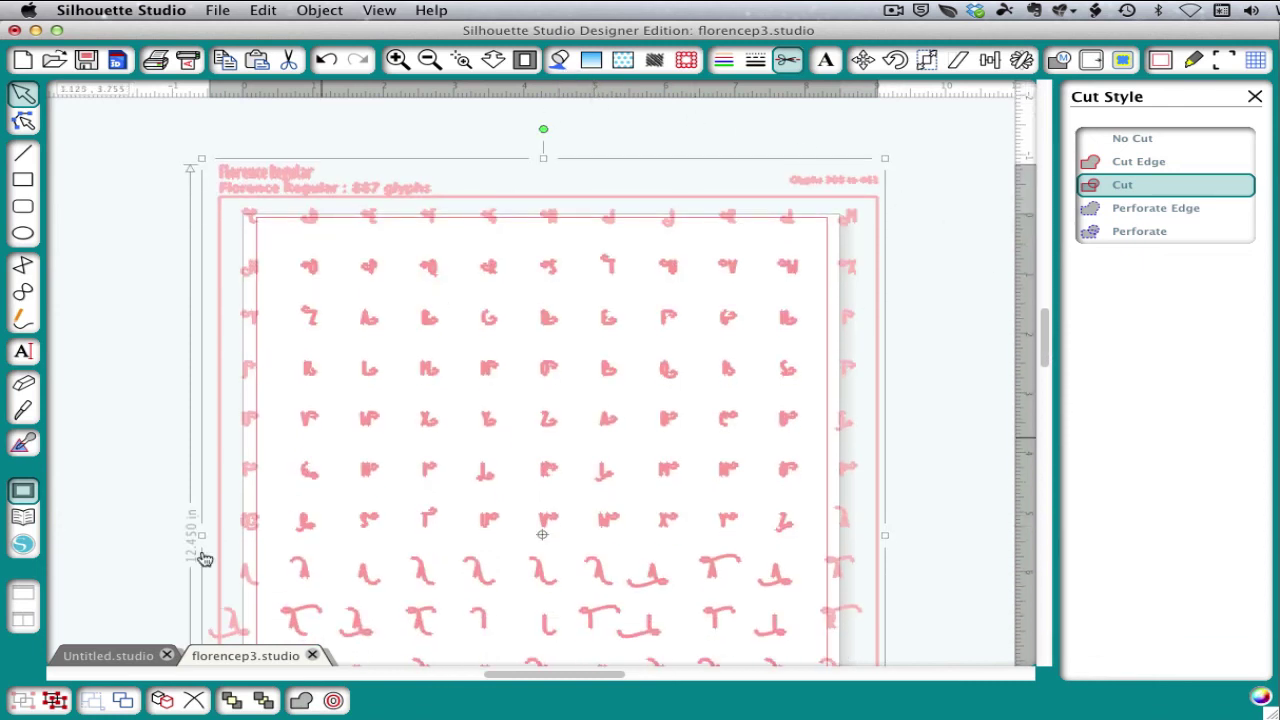
left_click(491, 137)
left_click(560, 62)
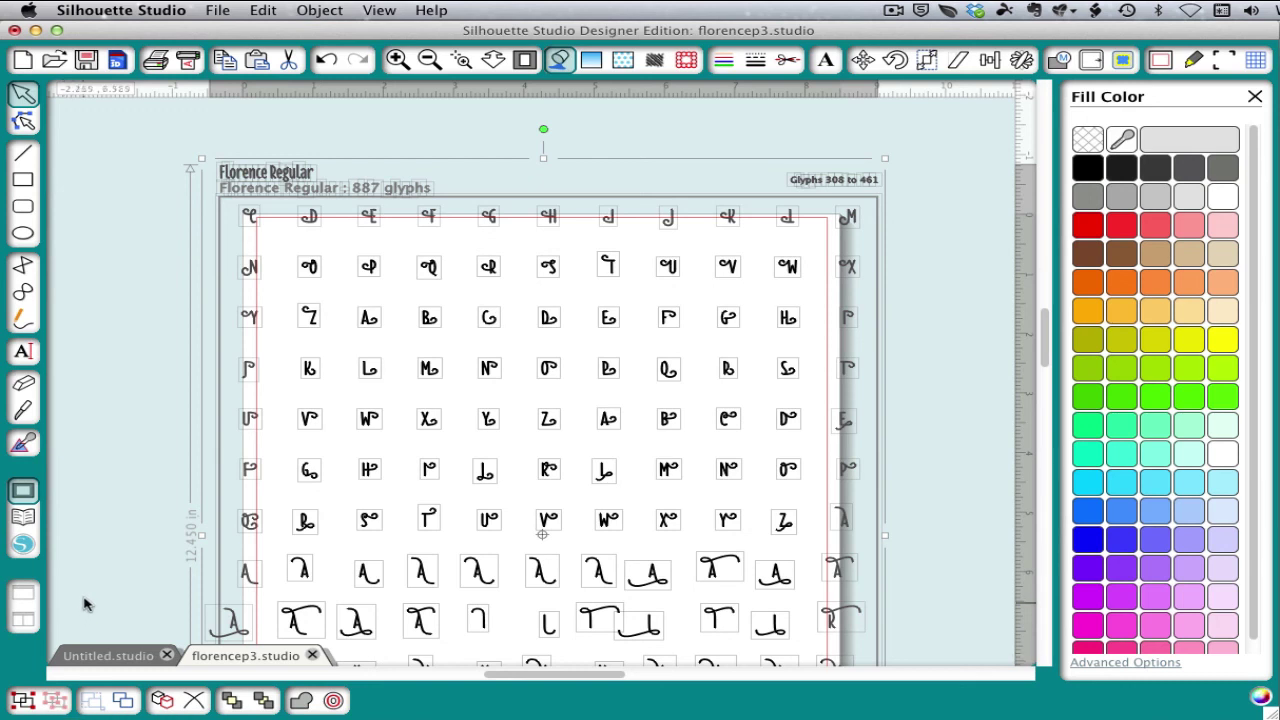
left_click(551, 200)
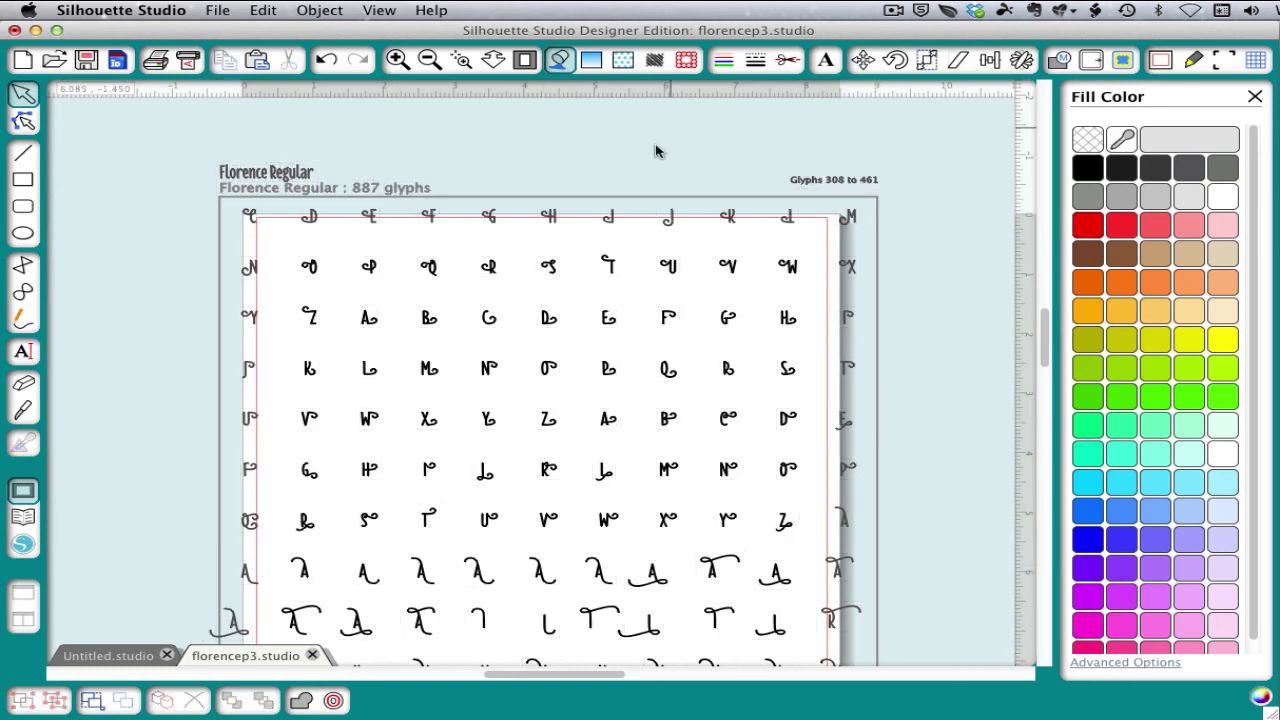
left_click(622, 202)
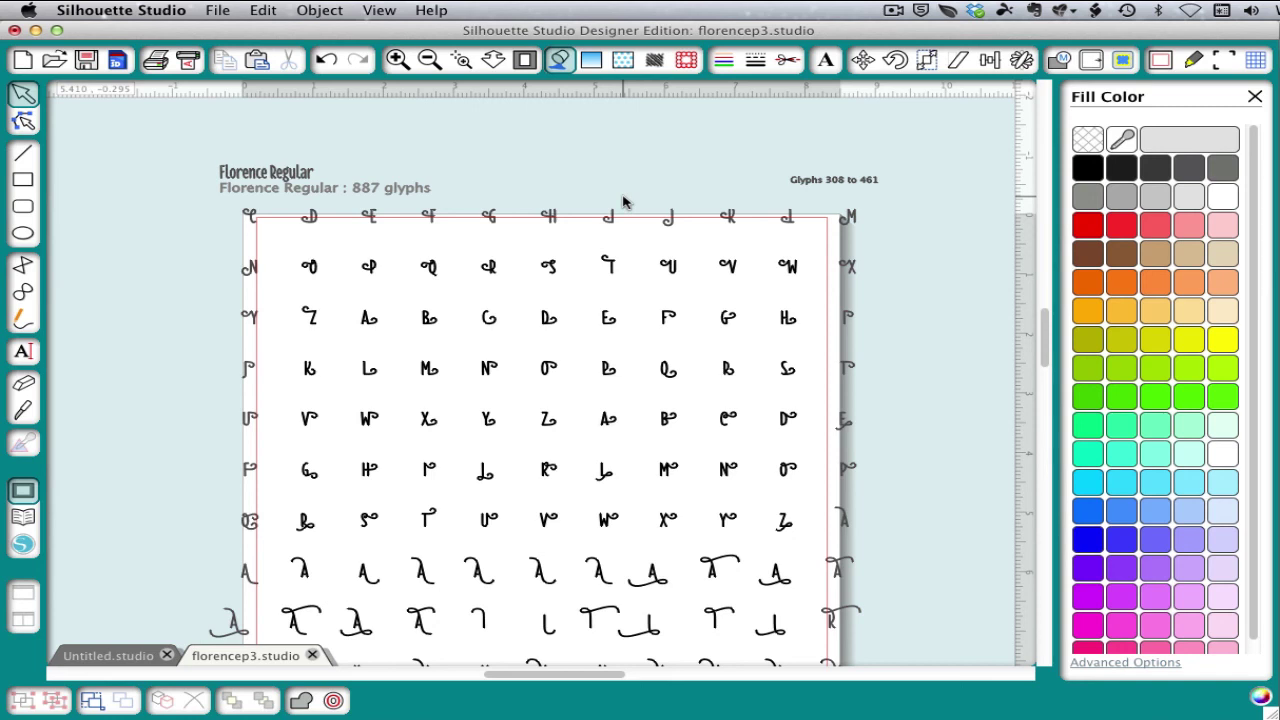